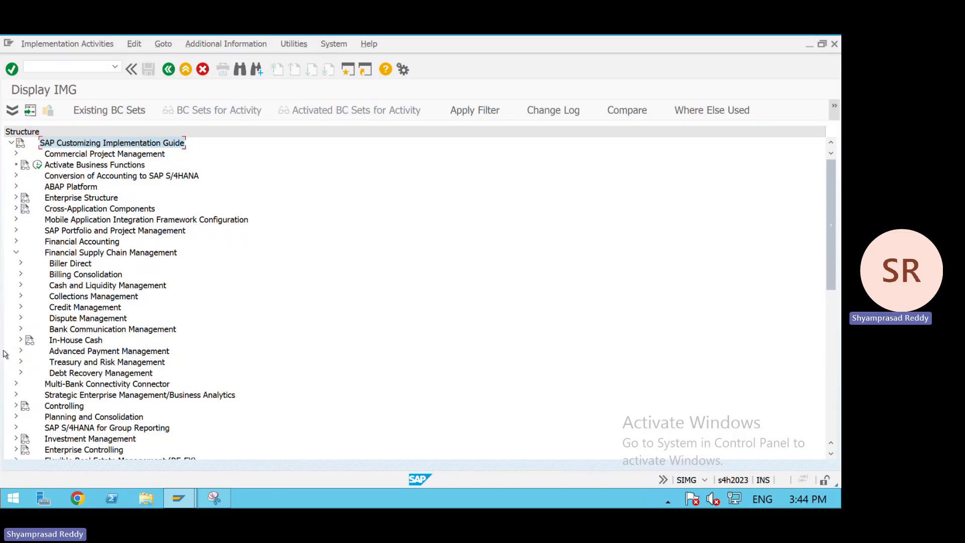
- Expand Treasury and Risk Management down to Basic Functions, Market Data Management and Manual Market Data Entry in the IMG structure
left_click(21, 362)
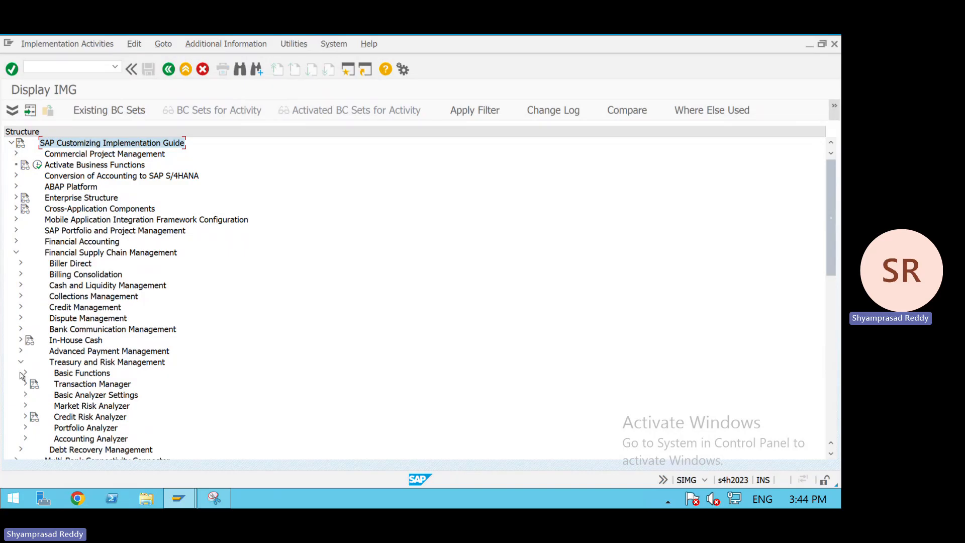
left_click(24, 374)
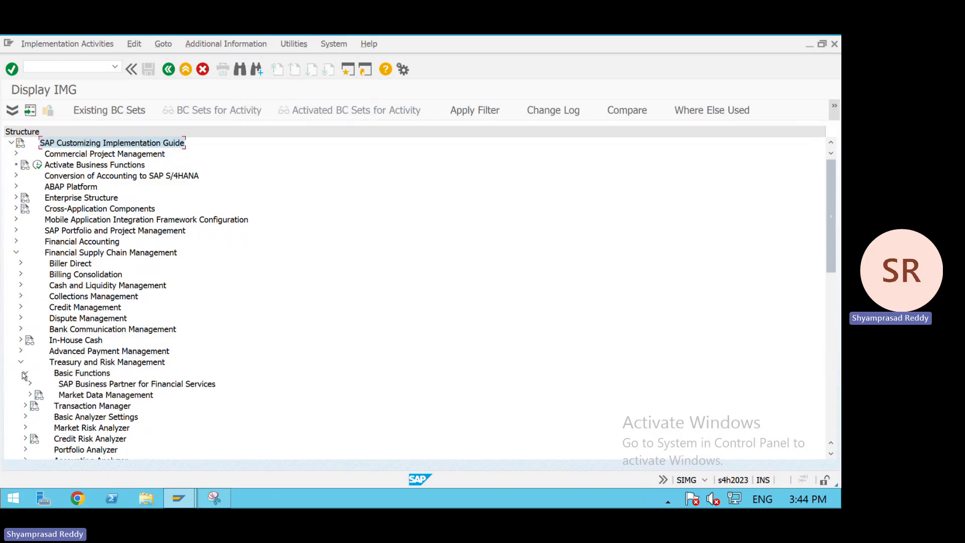
left_click(30, 395)
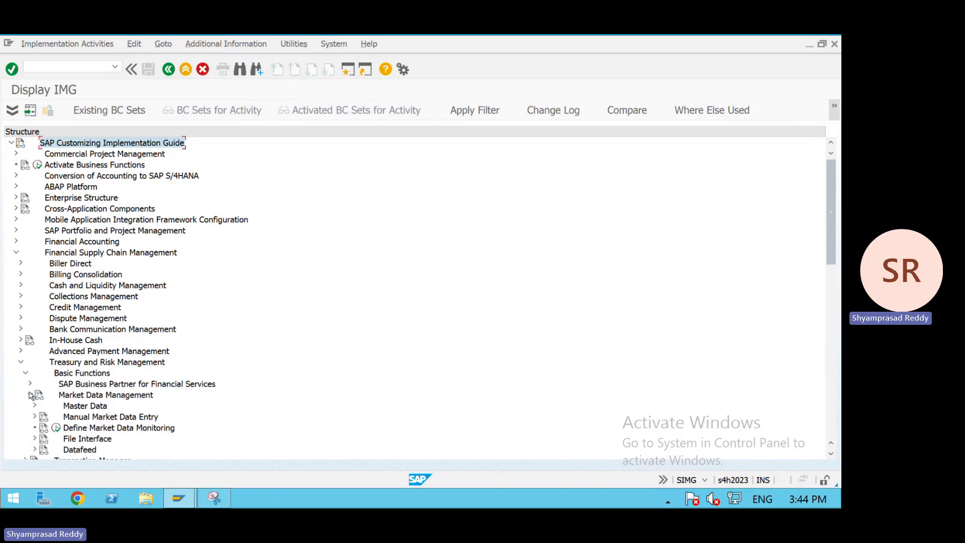
left_click(35, 417)
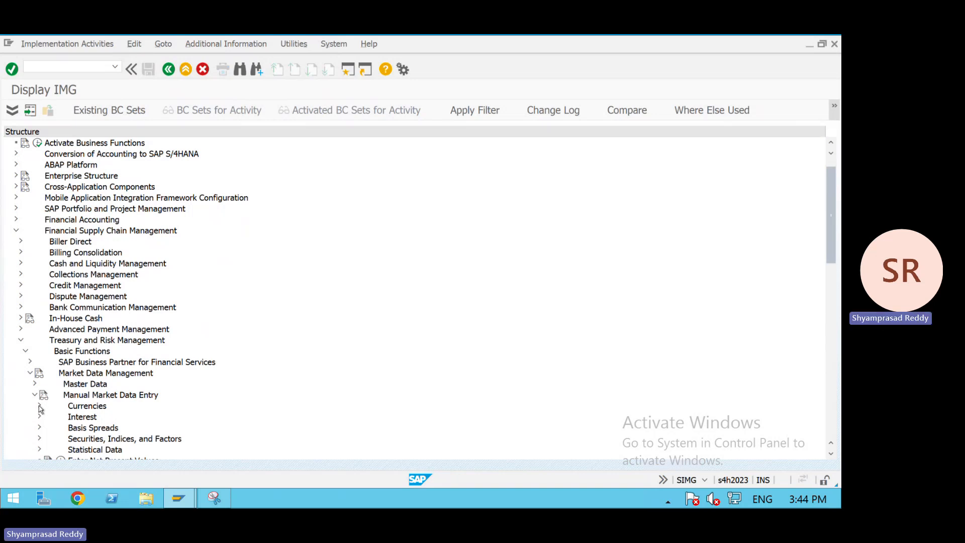
left_click(39, 407)
left_click(39, 407)
left_click(40, 429)
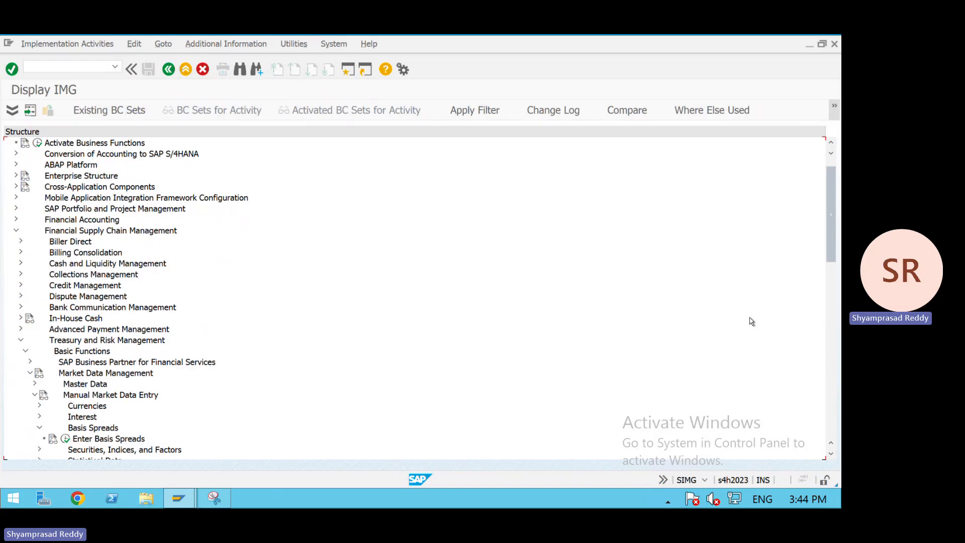
scroll(836, 230, "up", 1)
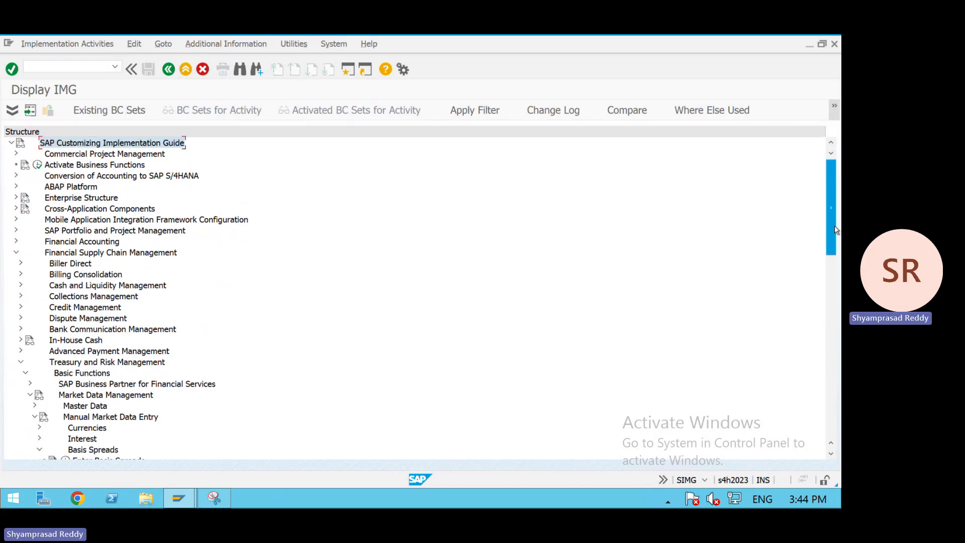
scroll(835, 241, "down", 3)
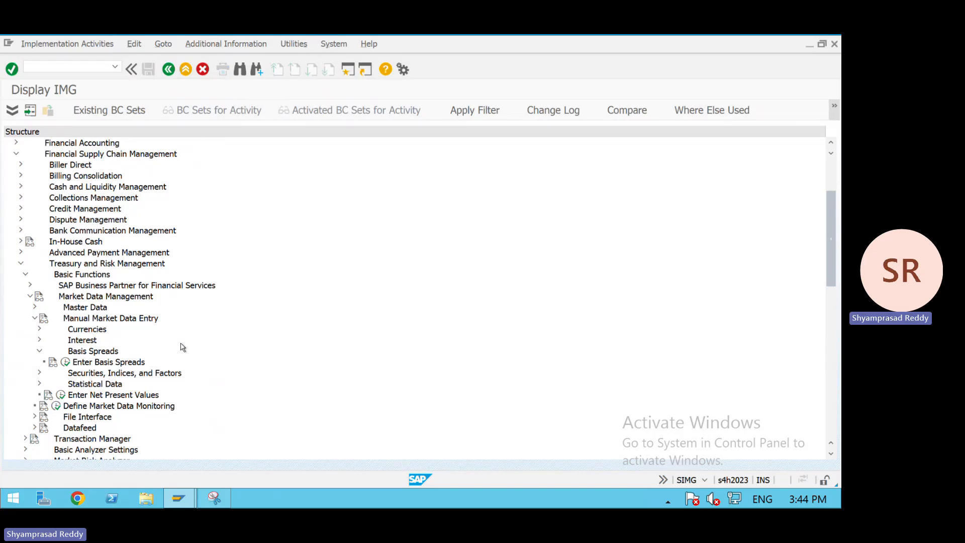
- Open Define Yield Curve Types under Master Data's yield-curve settings, then return to the IMG
left_click(36, 309)
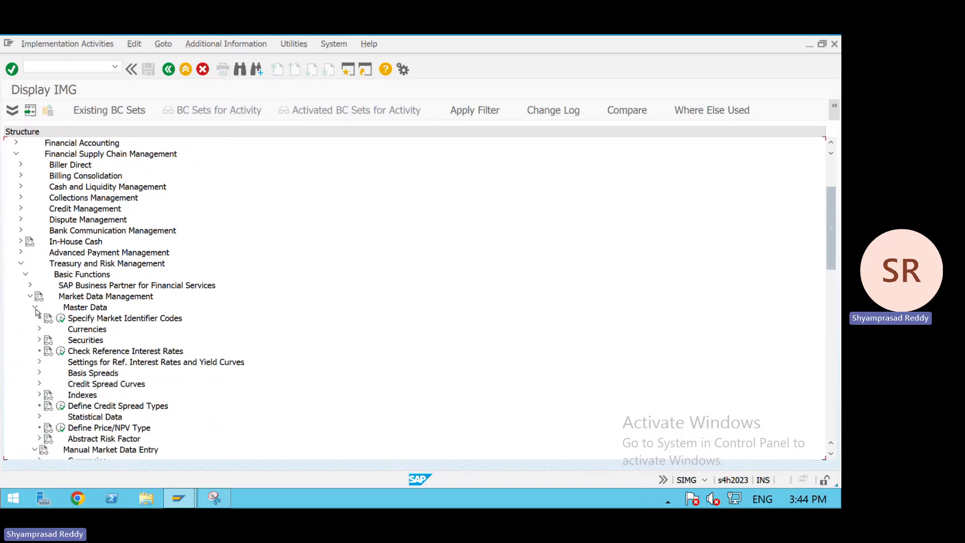
left_click(37, 363)
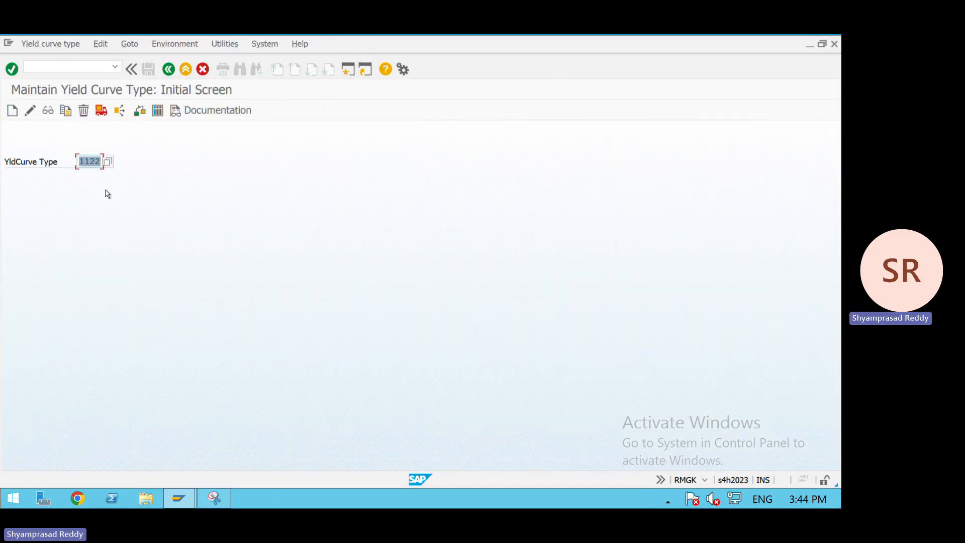
left_click(66, 394)
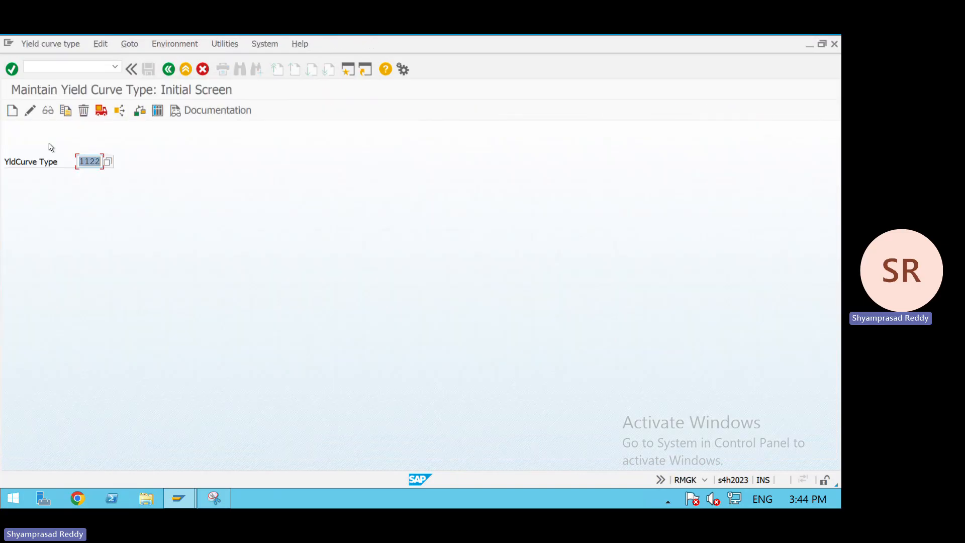
left_click(169, 69)
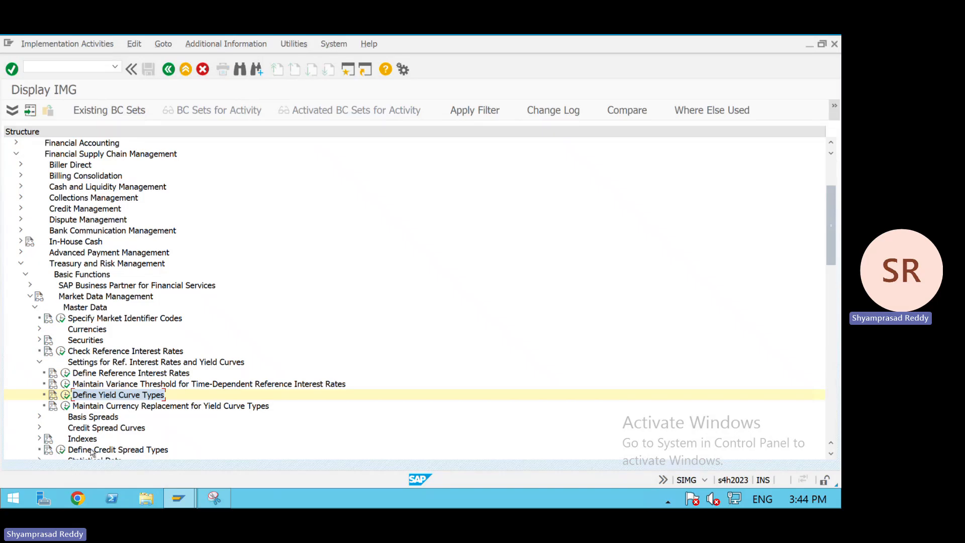
- Open the Manage Yield Curves activity under Manual Market Data Entry's Interest node
left_click(33, 308)
left_click(37, 340)
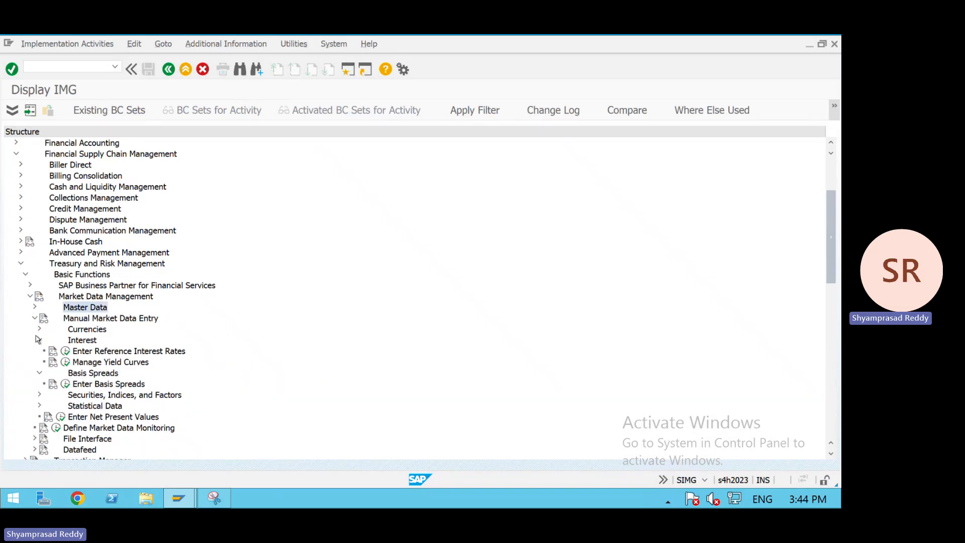
left_click(65, 362)
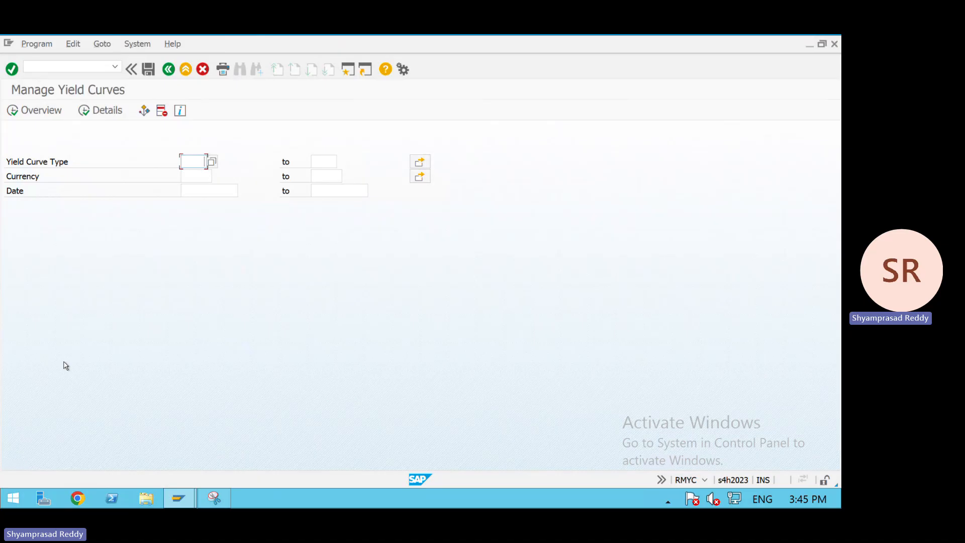
- Select yield curve type 1122, currency USD and date 22.07.2026, then display the overview
type("1122")
key("Tab")
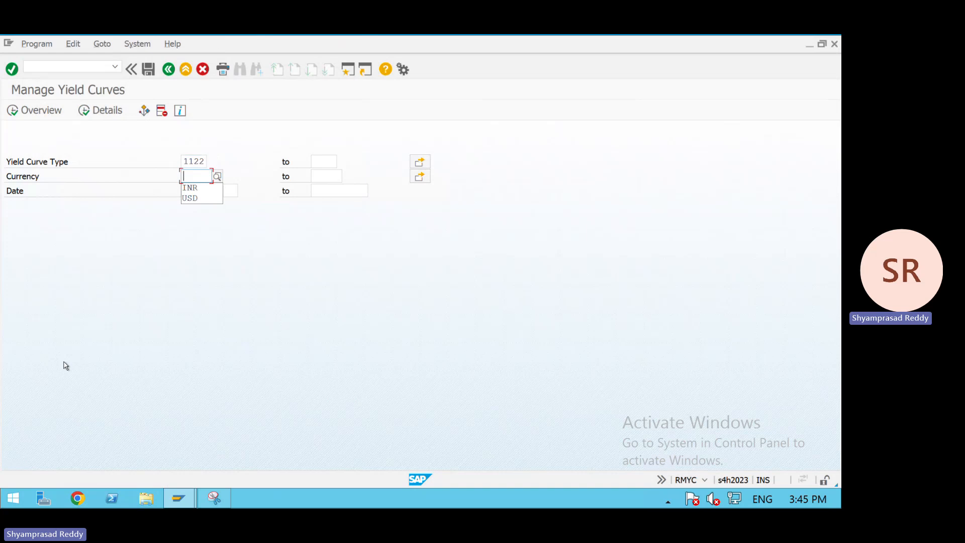
type("USD")
key("Tab")
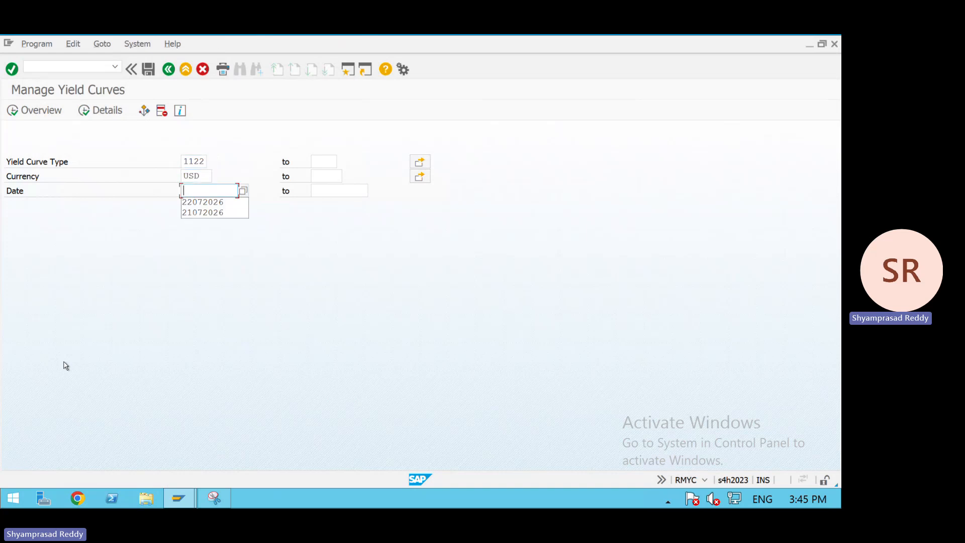
key("Return")
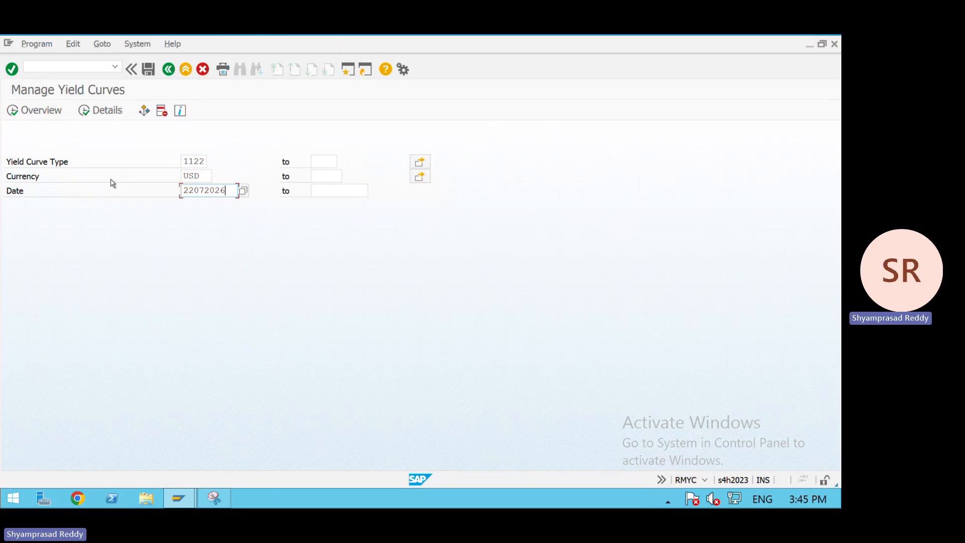
left_click(51, 115)
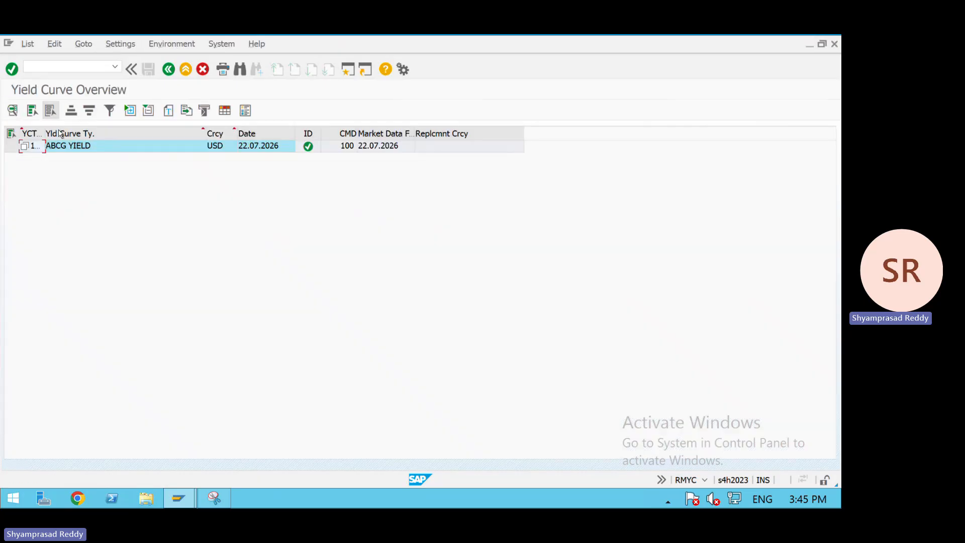
- Open the details of the ABCG YIELD curve and inspect its ZBDF values
double_click(128, 148)
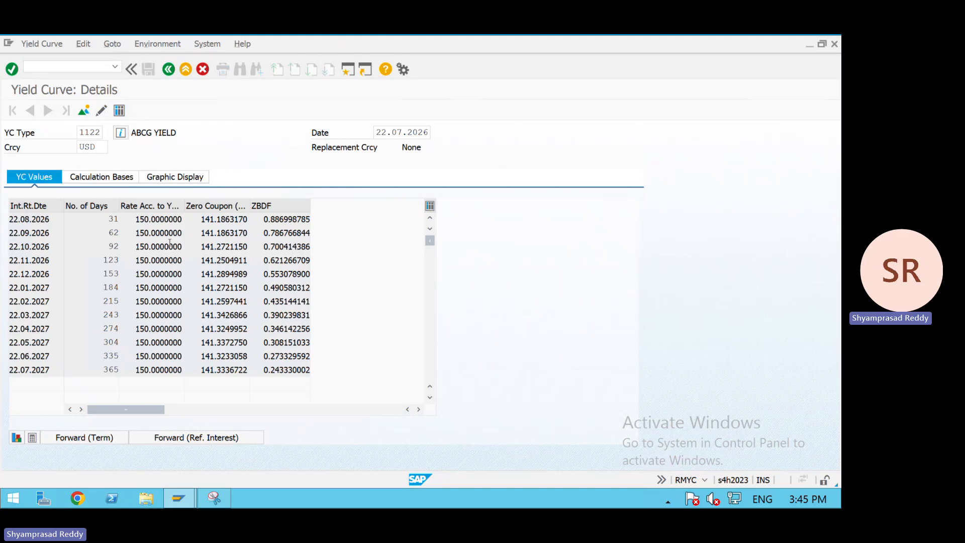
left_click(265, 220)
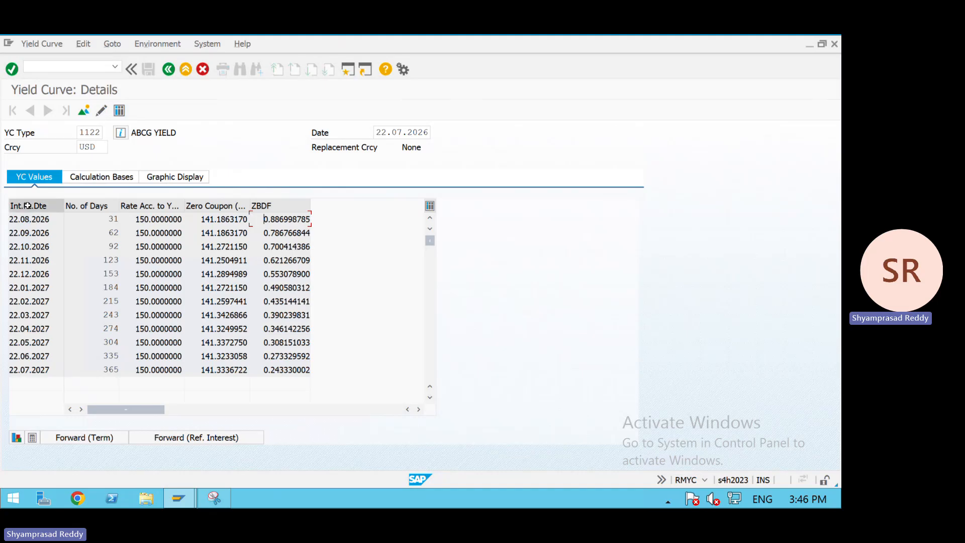
- Show the graphic display and set its To Date to 31.07.2026
left_click(156, 178)
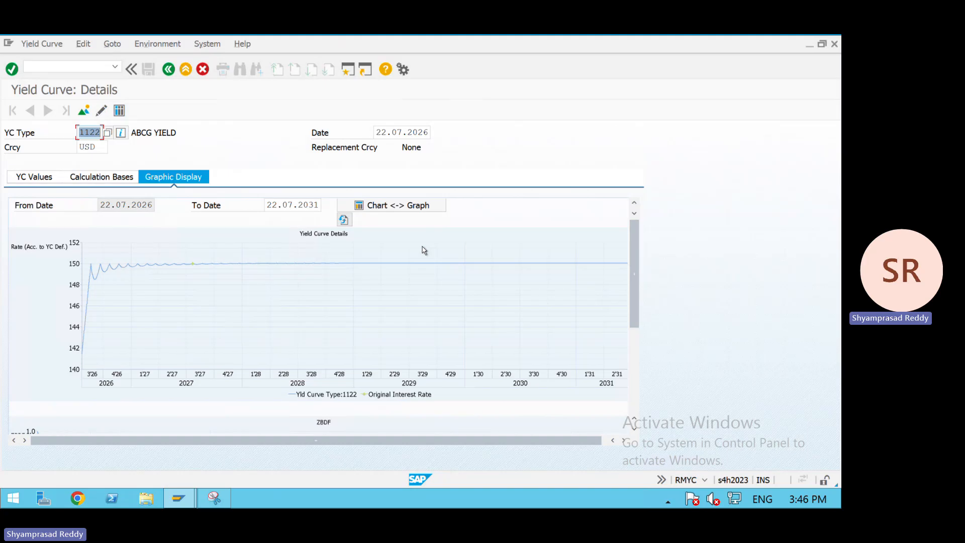
left_click(317, 205)
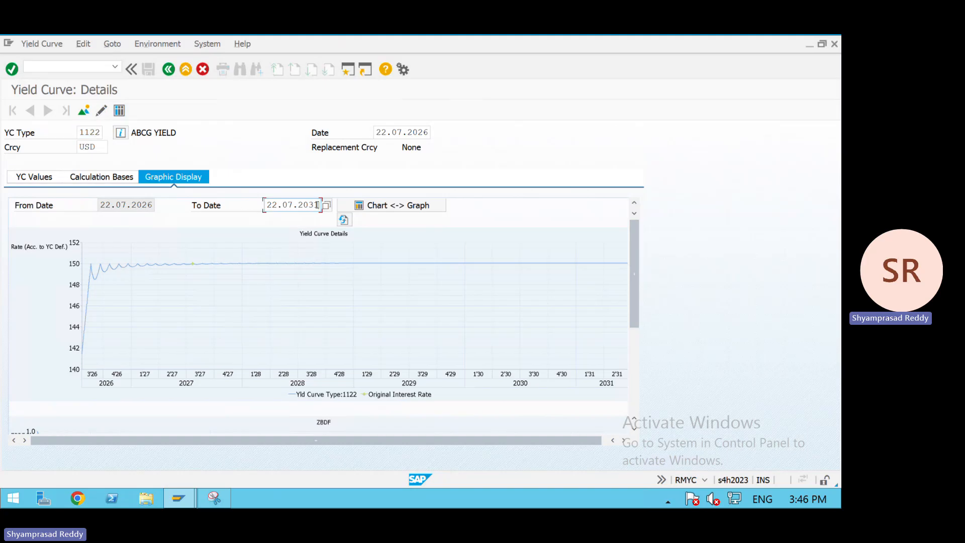
key("BackSpace")
key("BackSpace")
key("BackSpace")
key("BackSpace")
key("BackSpace")
key("BackSpace")
key("BackSpace")
key("BackSpace")
key("BackSpace")
key("BackSpace")
type("31.07.2")
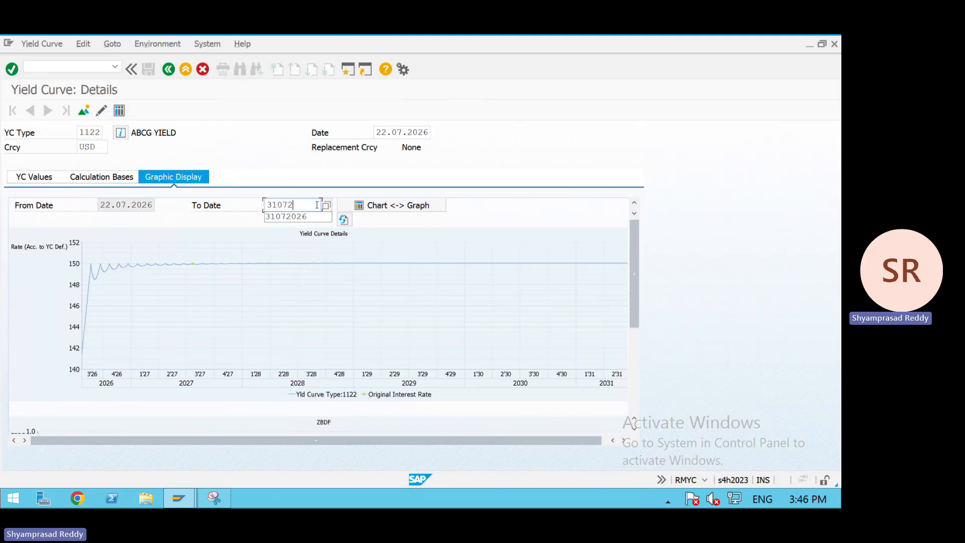
type("026")
key("Return")
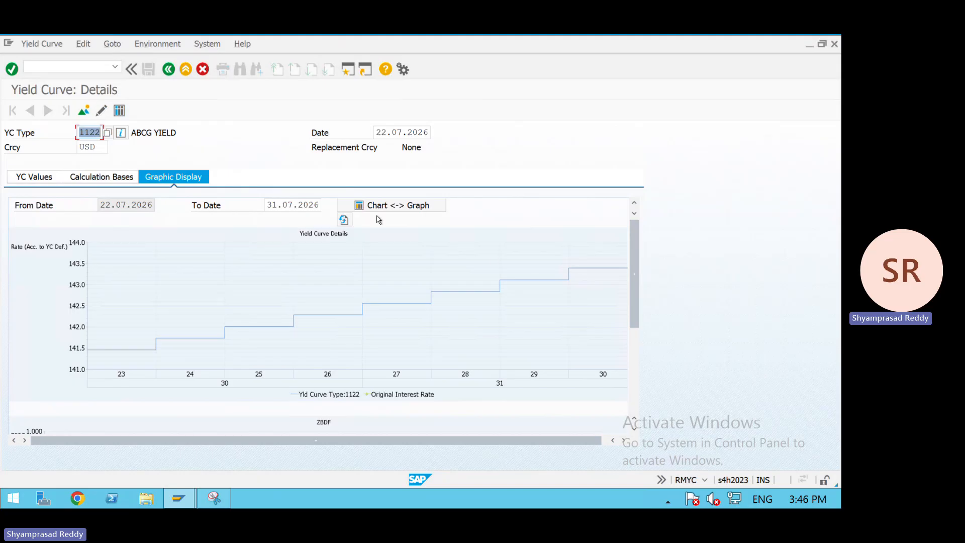
- Change the graph's To Date to 31.03.2027
left_click(321, 206)
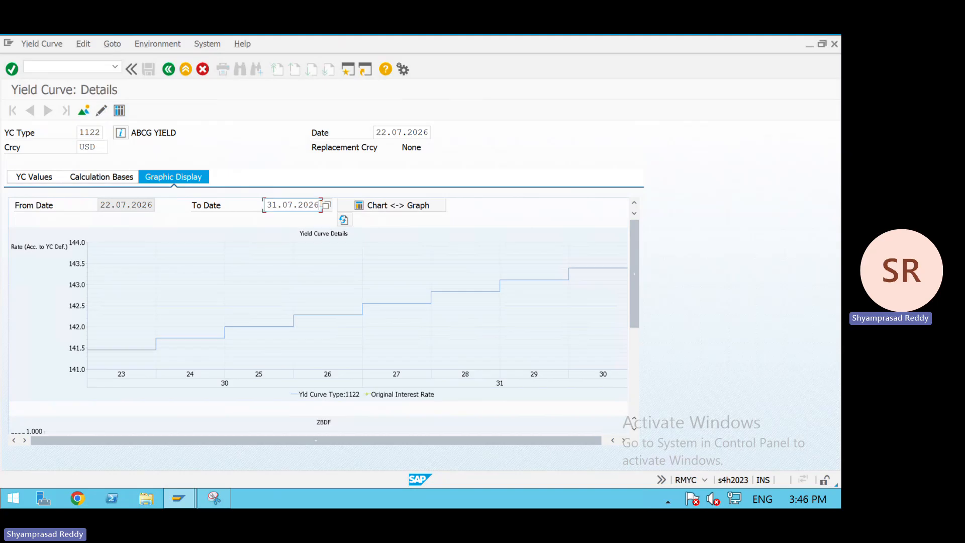
key("BackSpace")
key("BackSpace")
key("BackSpace")
key("BackSpace")
key("BackSpace")
key("BackSpace")
type("3.2027")
key("Return")
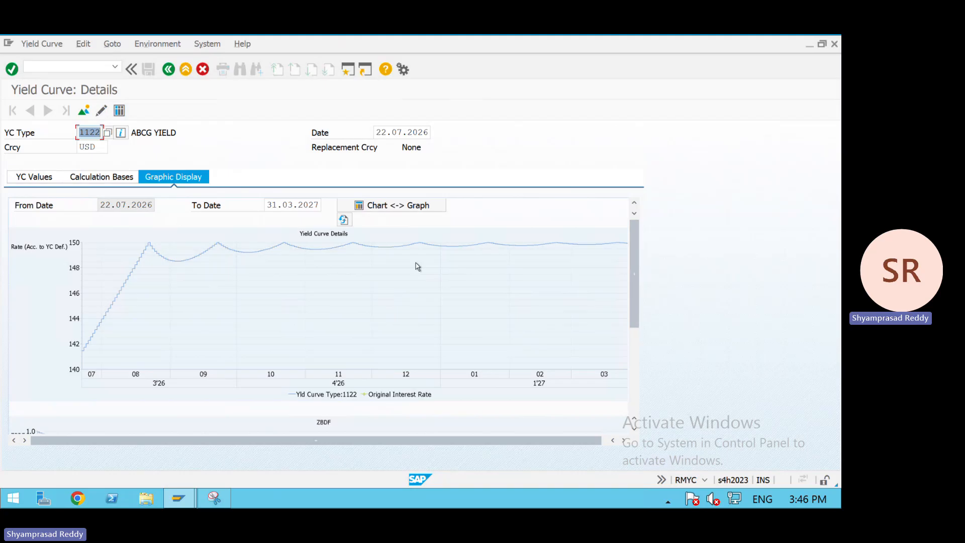
- View the zero coupon discount factor chart, then compare it with the ZBDF values in the YC Values table
left_click(632, 346)
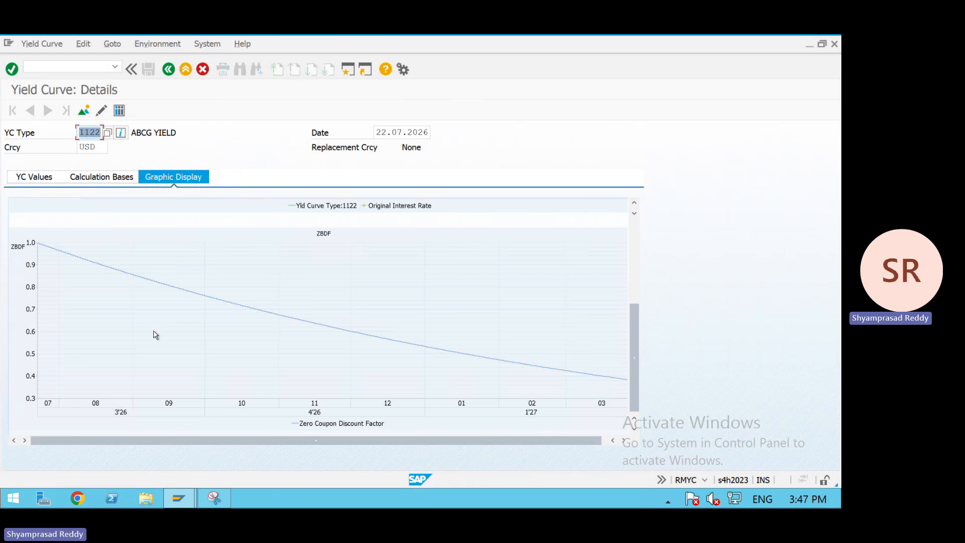
left_click(43, 177)
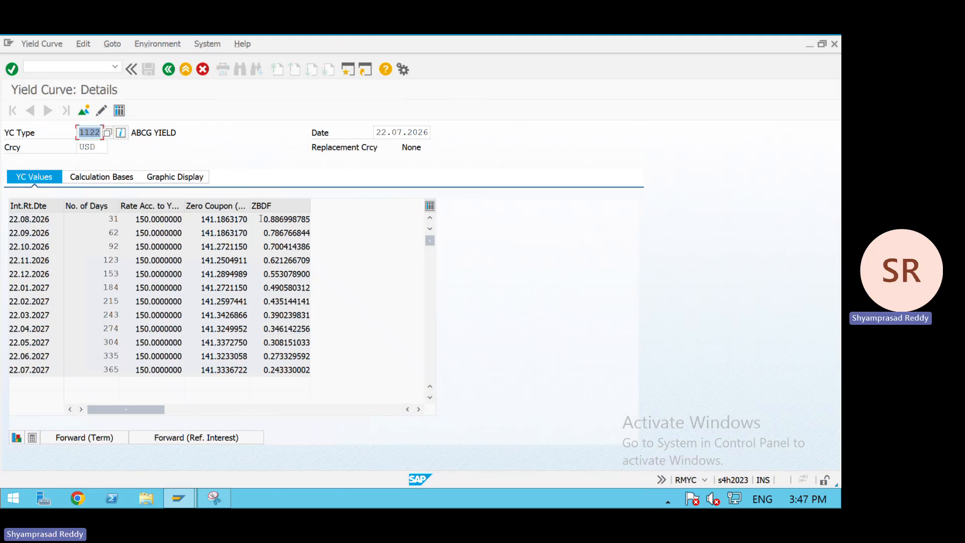
left_click_drag(261, 219, 317, 223)
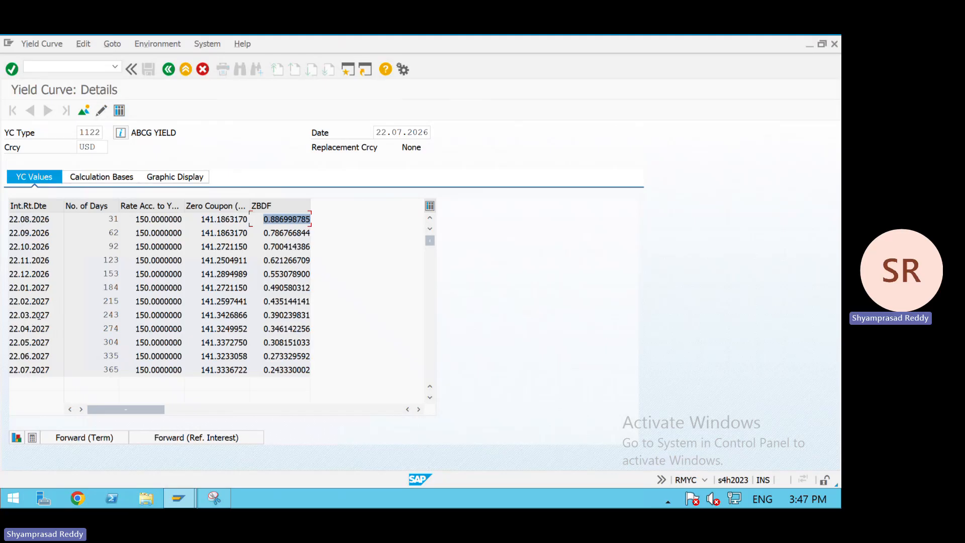
left_click_drag(263, 316, 315, 317)
- Review the rate and discount factor graphs again, then go back to the Manage Yield Curves selection screen
left_click(161, 178)
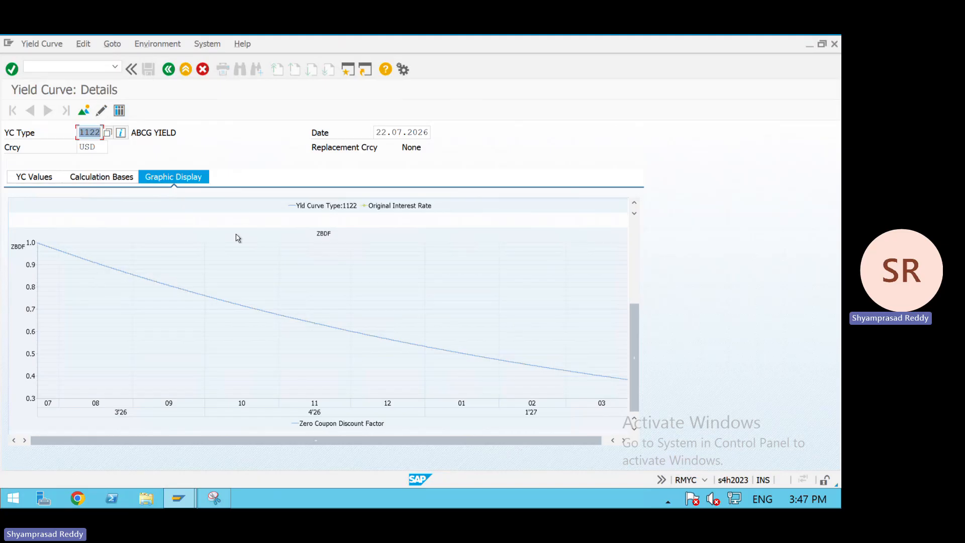
left_click(632, 274)
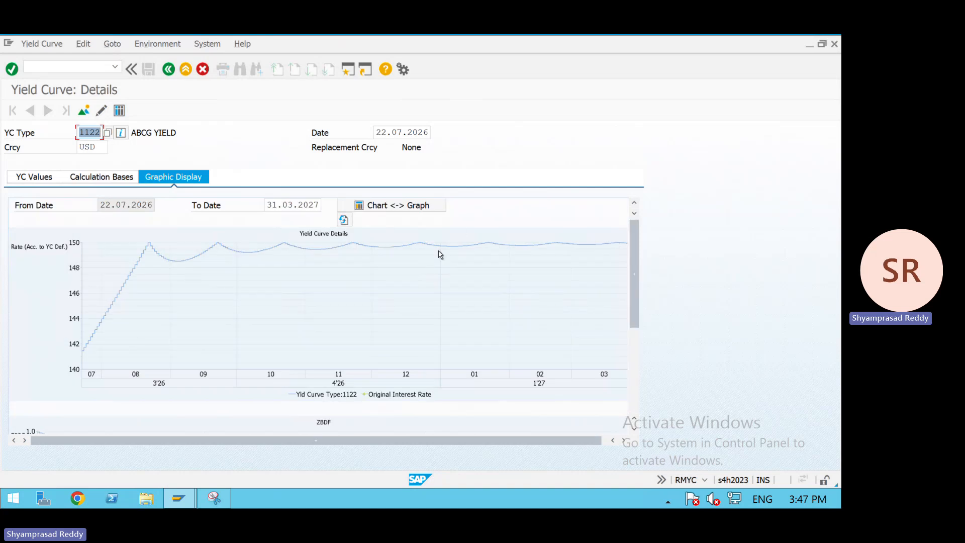
left_click(47, 174)
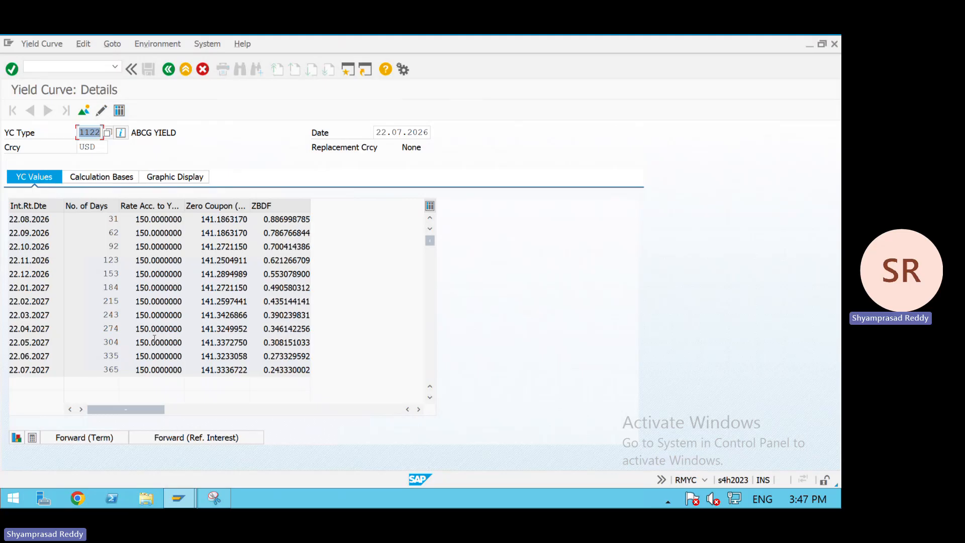
left_click(195, 182)
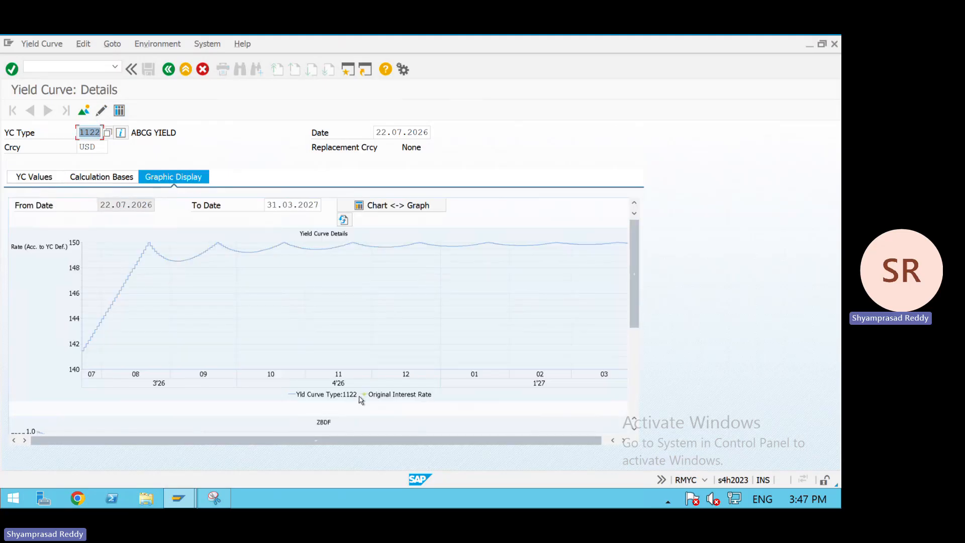
left_click(637, 332)
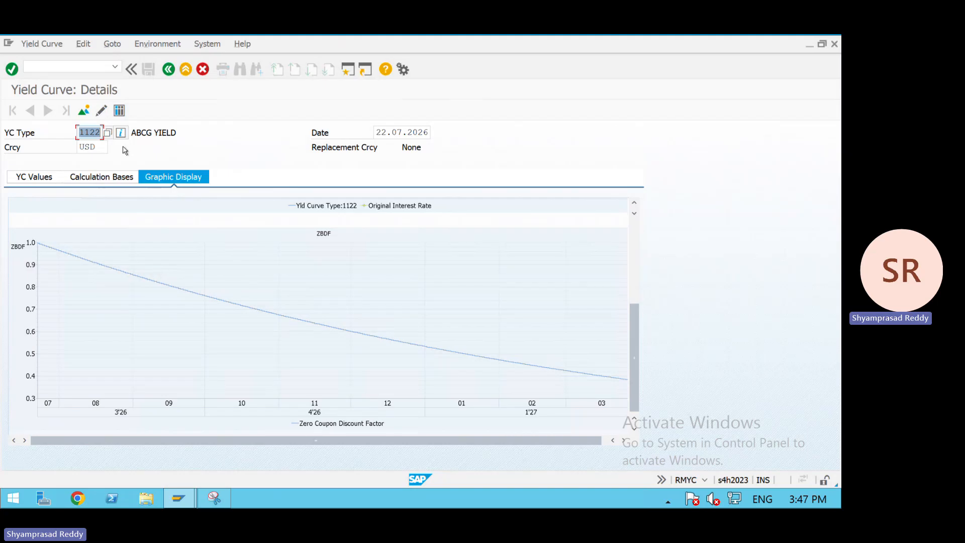
left_click(168, 70)
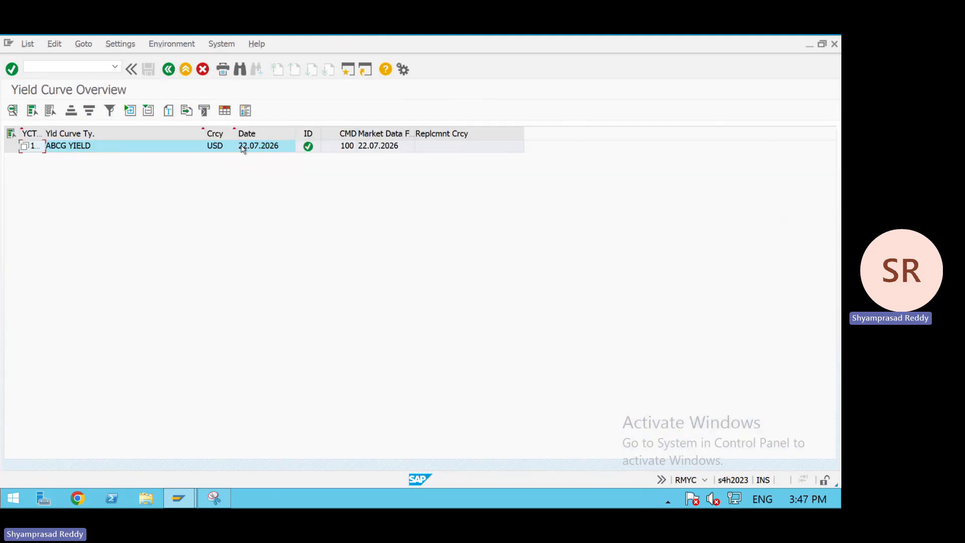
left_click(176, 76)
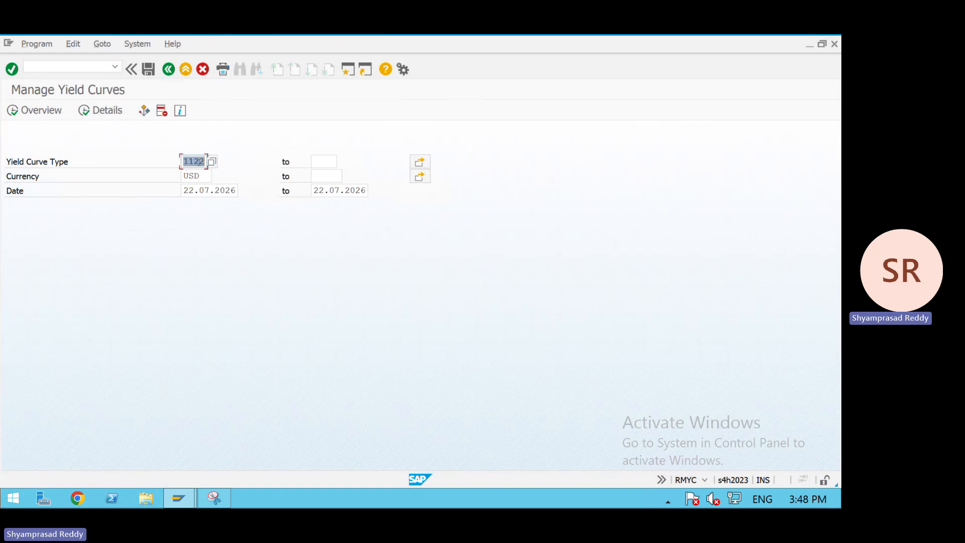
- Display yield curve type 1122 for currency INR and open its details to review the YC values
left_click(199, 176)
key("BackSpace")
key("BackSpace")
key("BackSpace")
type("INR")
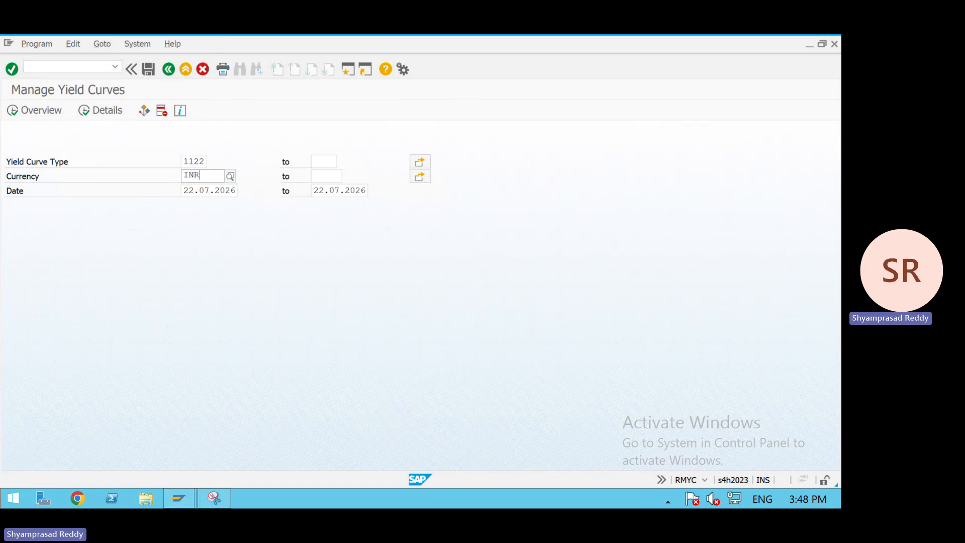
left_click(191, 200)
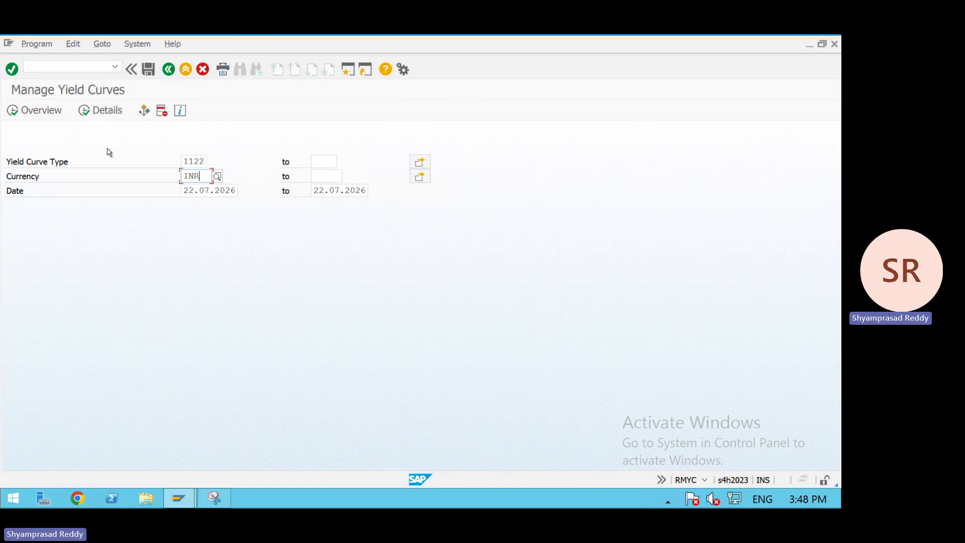
left_click(30, 111)
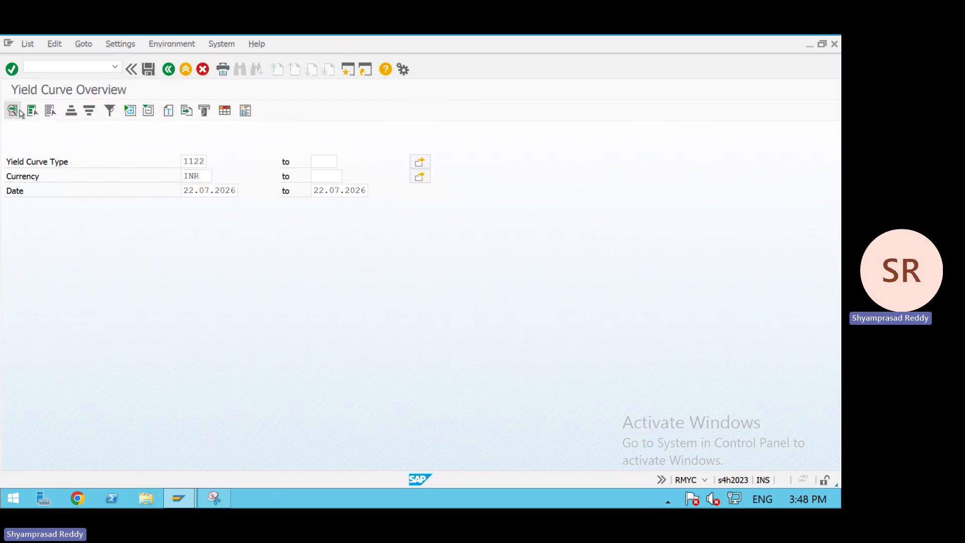
left_click(75, 140)
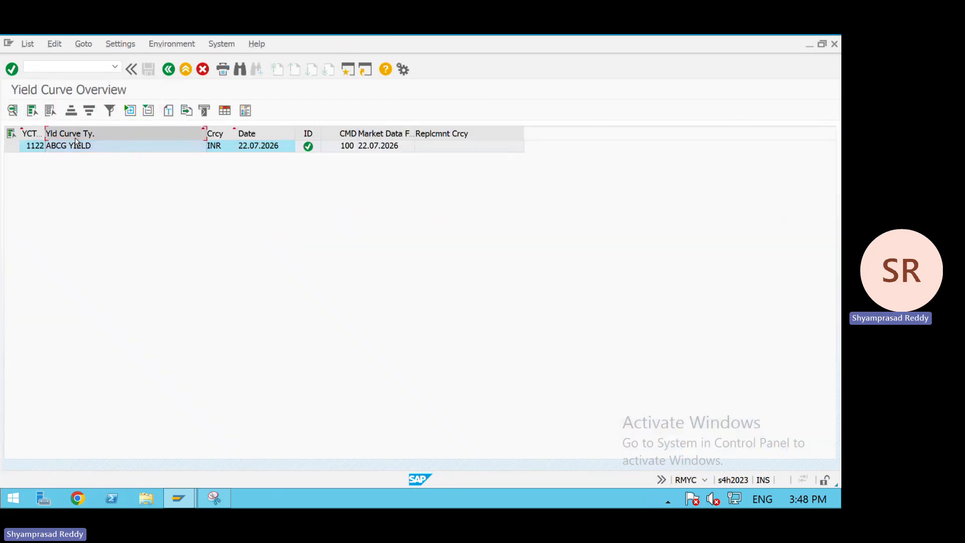
double_click(77, 147)
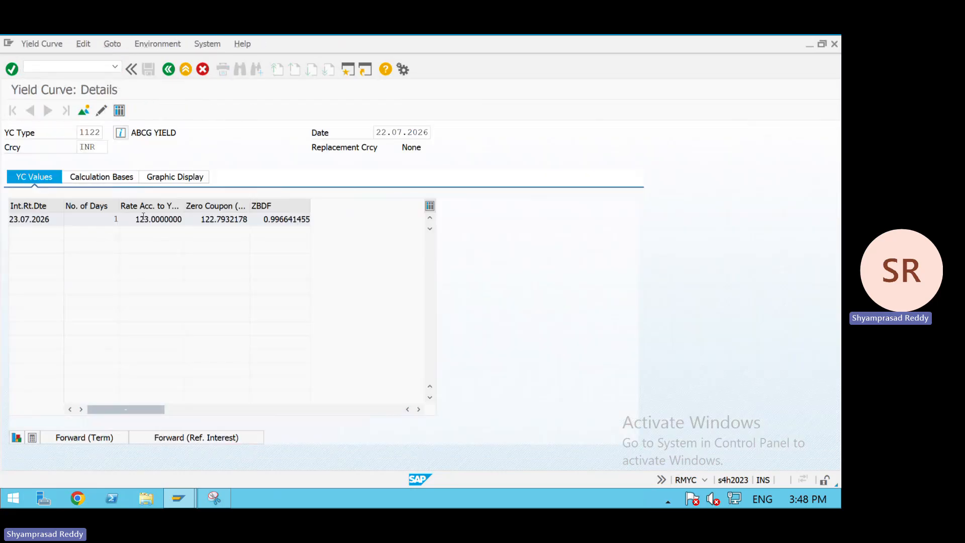
left_click_drag(137, 220, 296, 224)
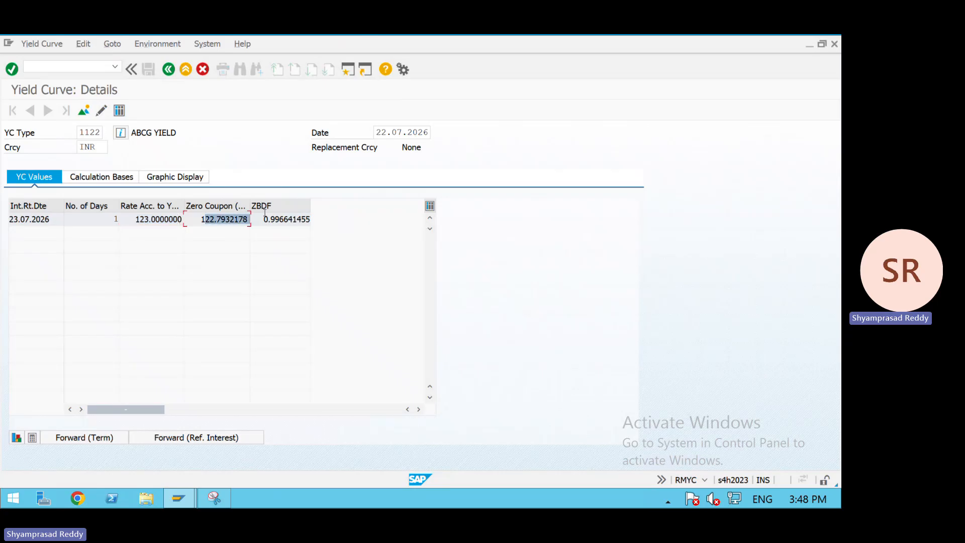
- Show the graphic display and set its To Date to 31.07.2026
left_click(181, 179)
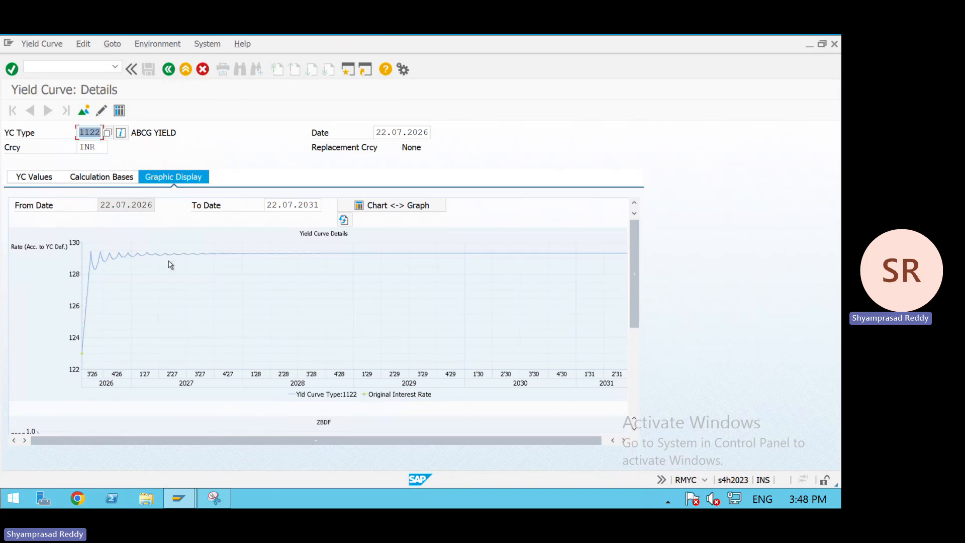
left_click(315, 205)
key("BackSpace")
key("BackSpace")
key("BackSpace")
key("BackSpace")
key("BackSpace")
key("BackSpace")
key("BackSpace")
key("BackSpace")
key("BackSpace")
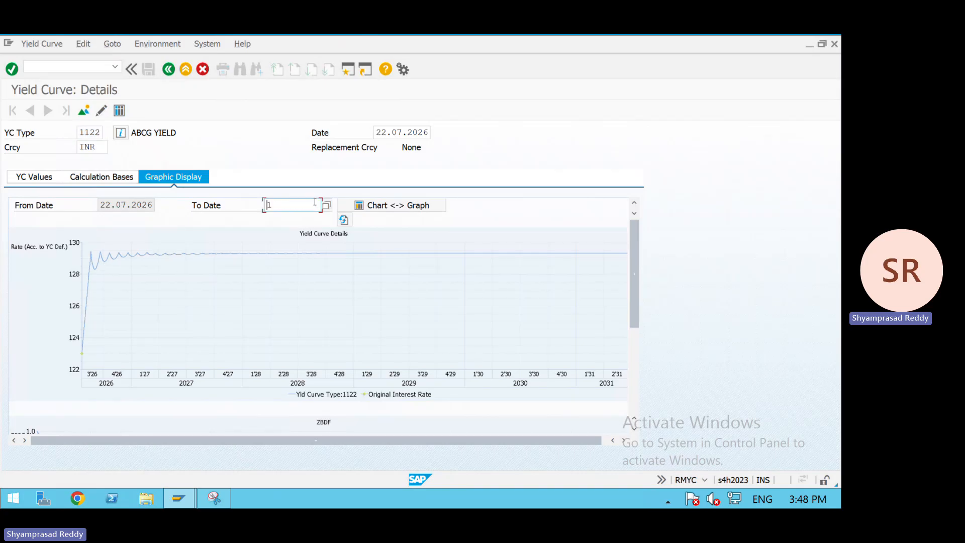
type("31")
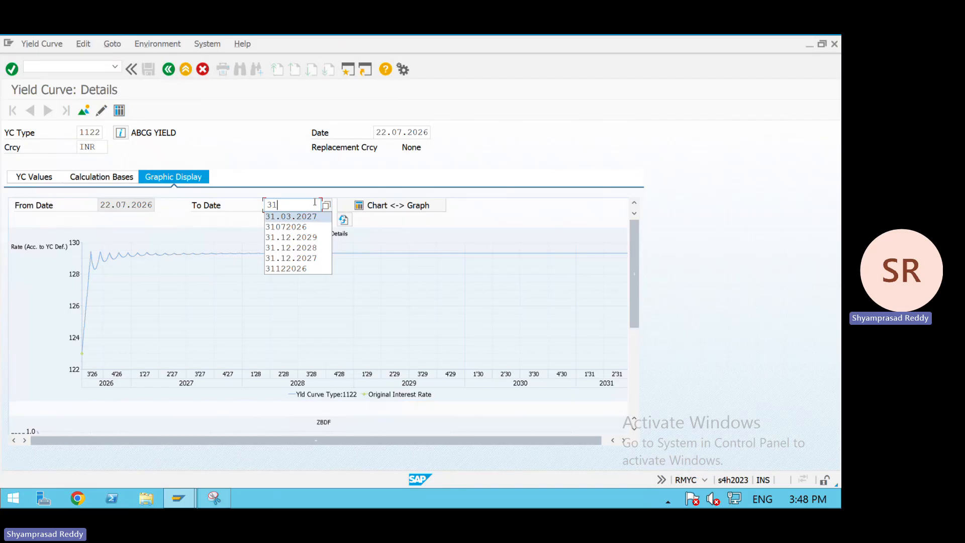
key("Down")
key("Return")
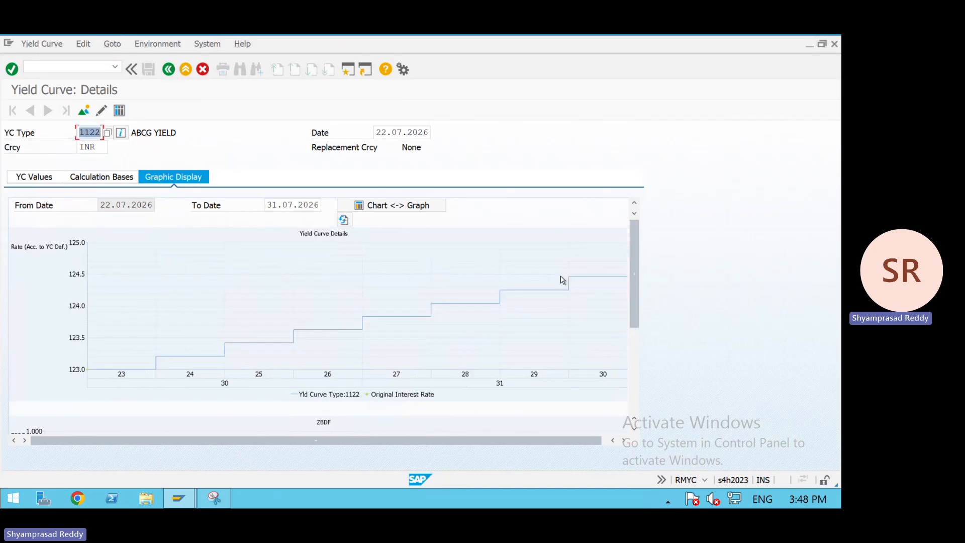
- Review the ZBDF and rate charts, then return to the YC Values table
left_click(637, 351)
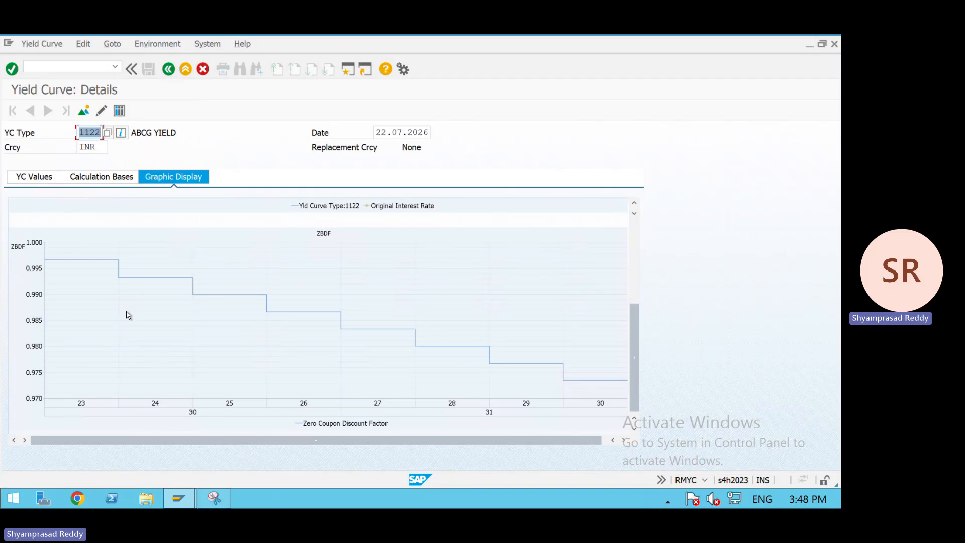
left_click(637, 245)
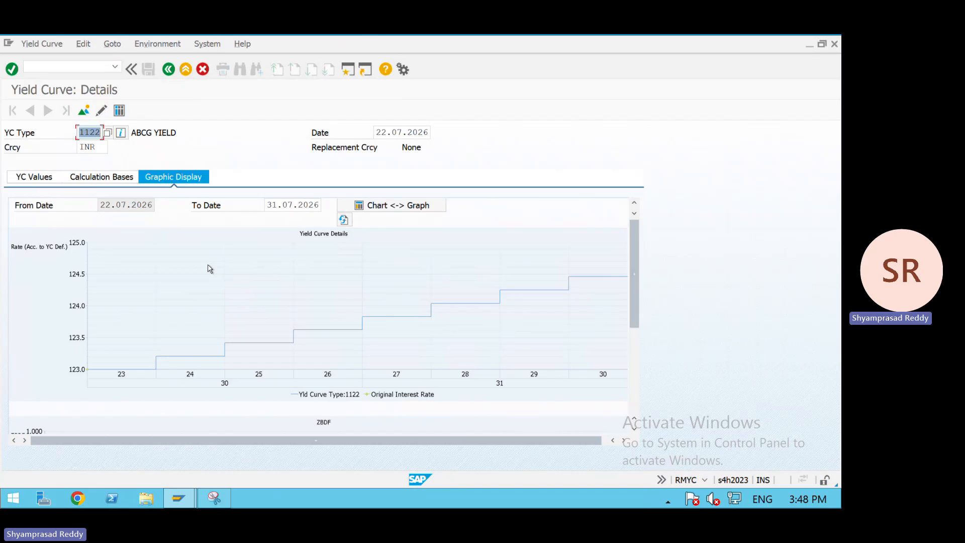
left_click(38, 177)
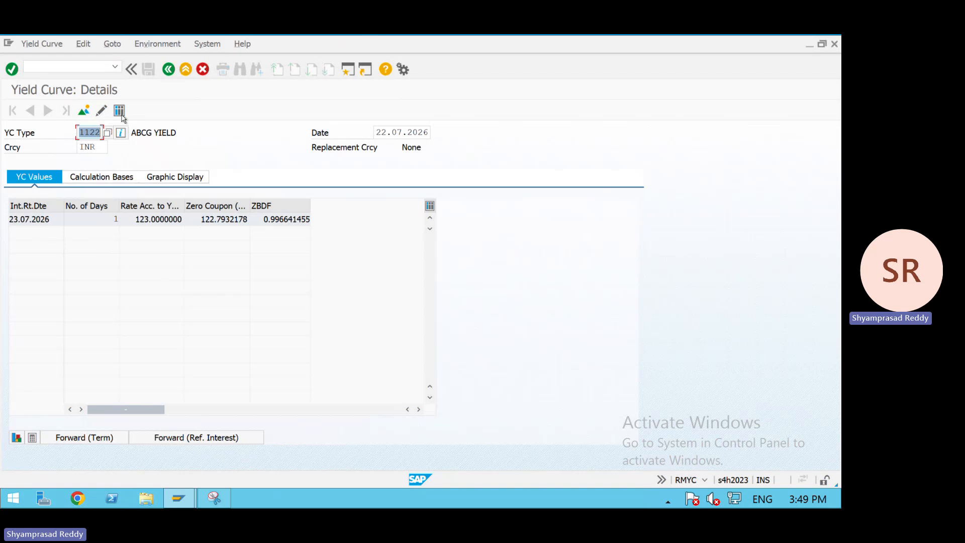
- Exit Manage Yield Curves back to the SAP Easy Access menu
left_click(165, 72)
left_click(165, 73)
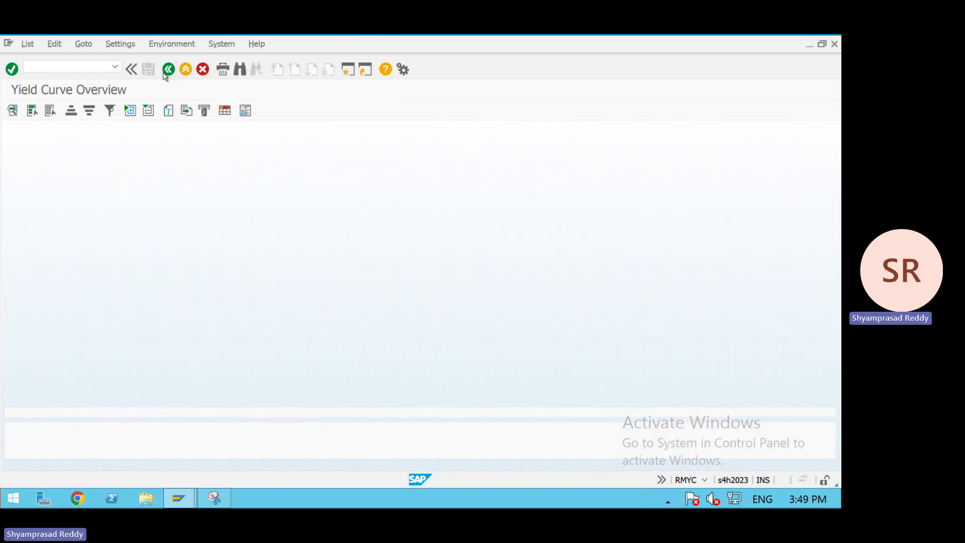
left_click(165, 73)
left_click(168, 70)
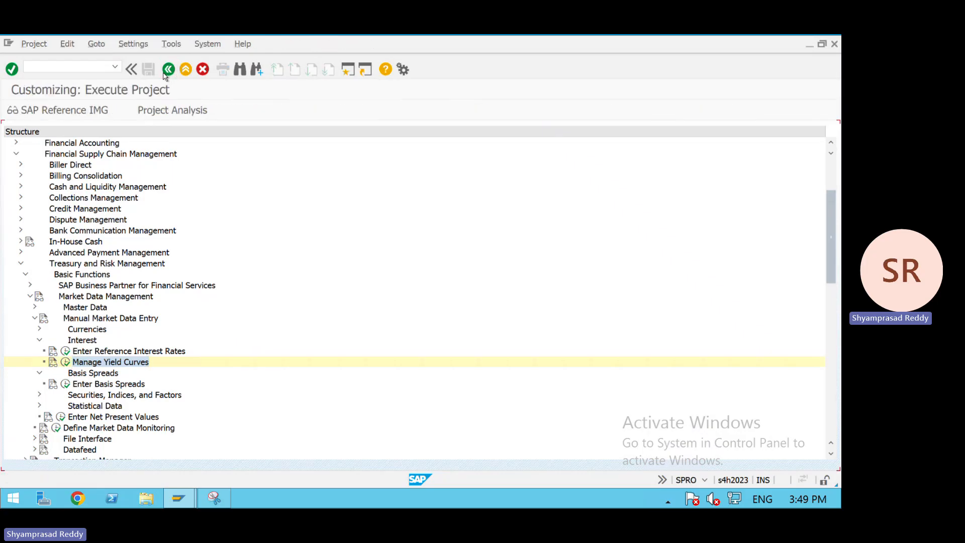
left_click(168, 70)
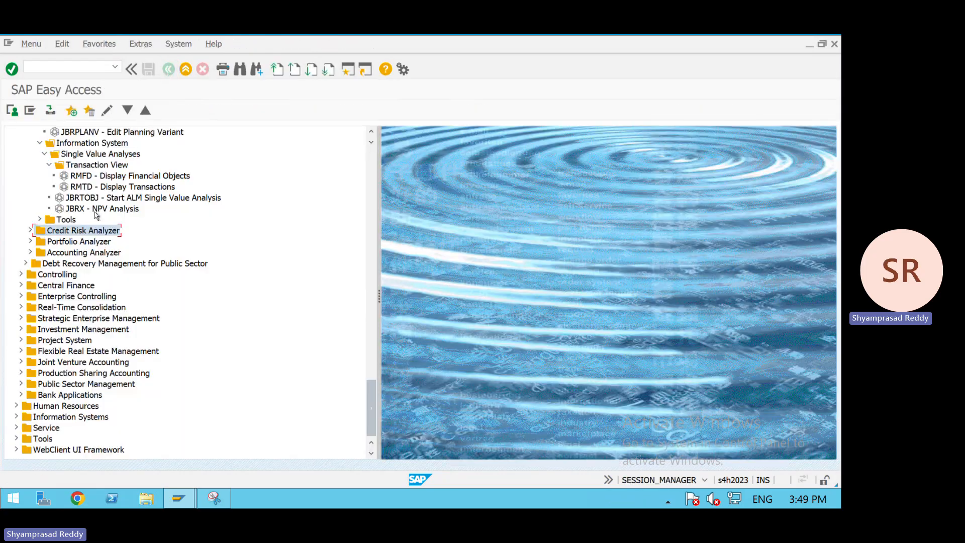
- Open JBRX – Analyze NPV from the Mark-to-Market folder of the information system
scroll(372, 196, "up", 10)
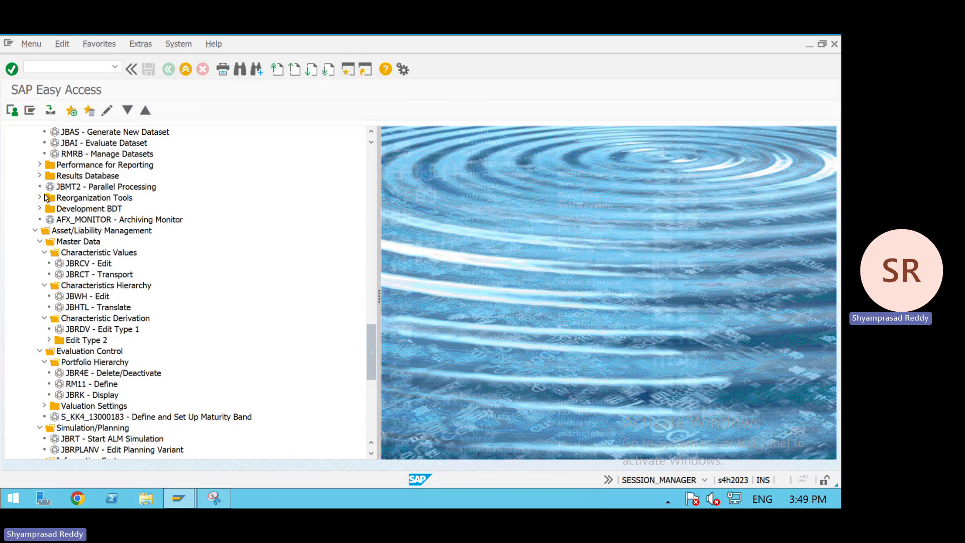
scroll(368, 220, "up", 10)
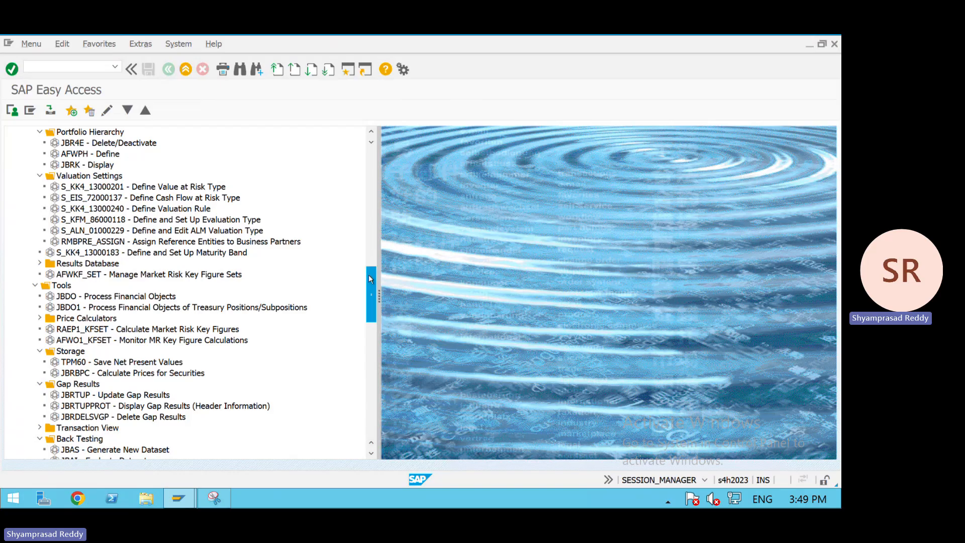
left_click(371, 242)
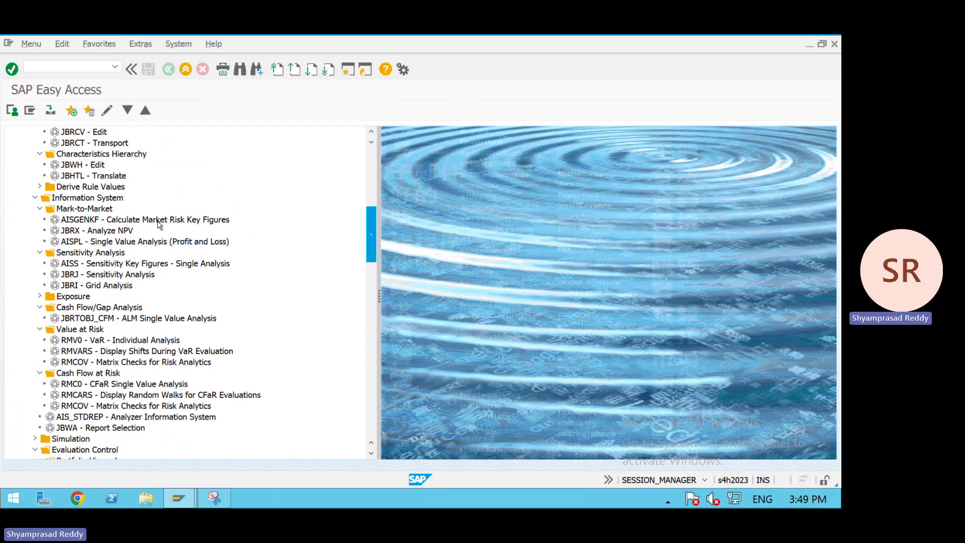
double_click(117, 231)
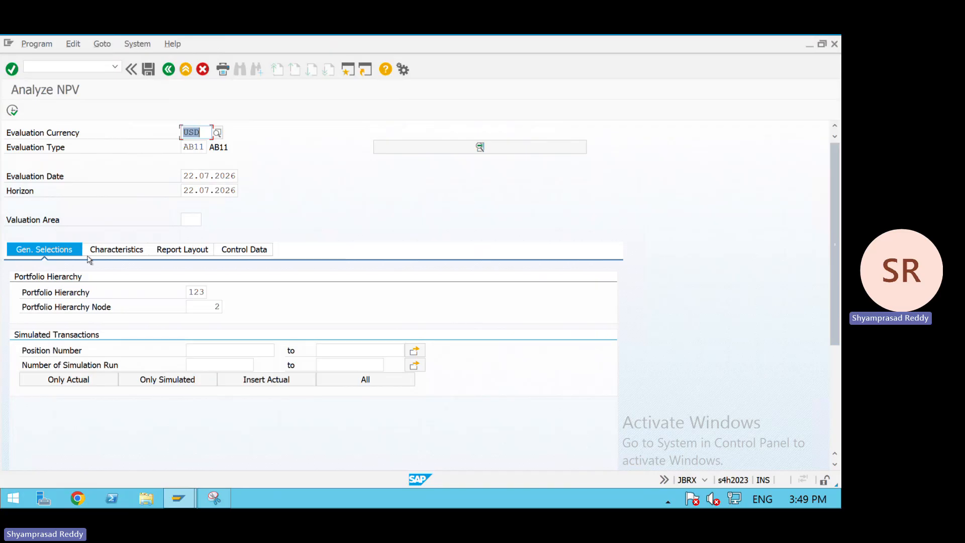
- Set the valuation area to 001 for the NPV analysis
left_click(13, 110)
key("Return")
left_click(194, 220)
left_click(190, 231)
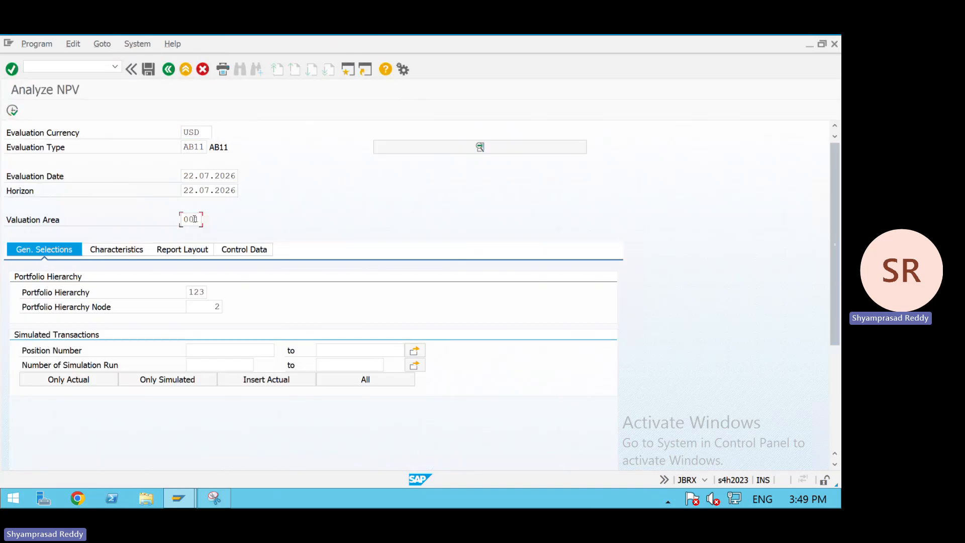
left_click(12, 110)
key("Return")
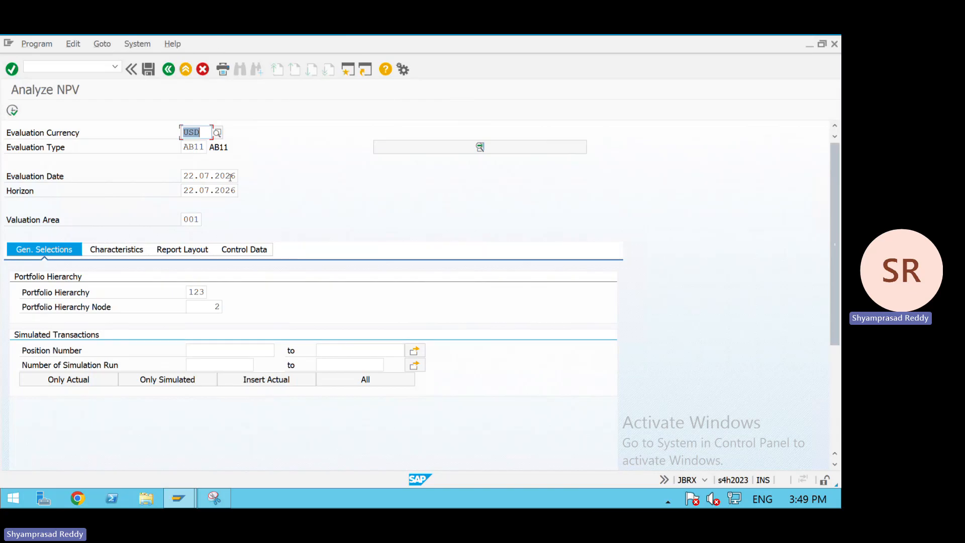
- Set the portfolio hierarchy to 001
left_click_drag(238, 176, 199, 287)
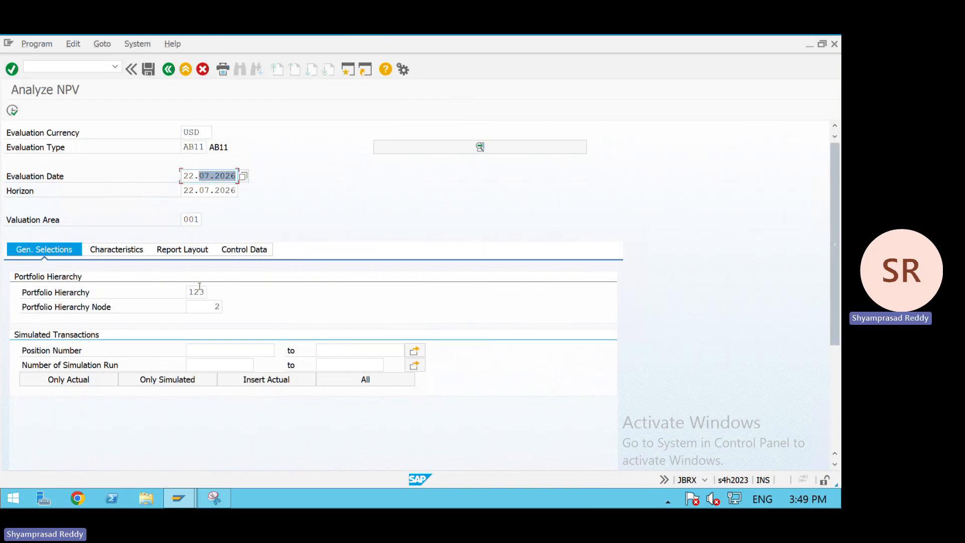
left_click(201, 290)
left_click(213, 291)
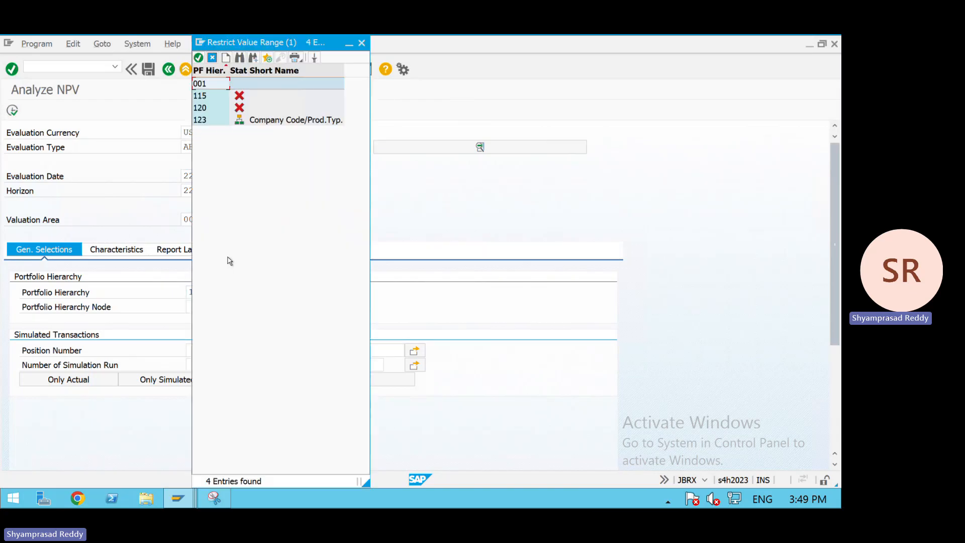
left_click(213, 85)
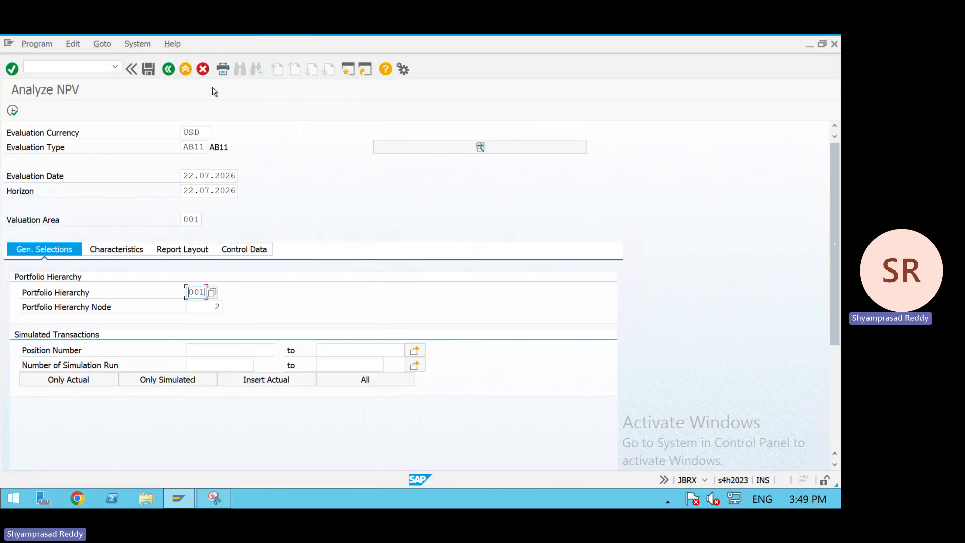
- Select the CoCode AB11 node as portfolio hierarchy node and run the NPV analysis
left_click(216, 306)
left_click(227, 307)
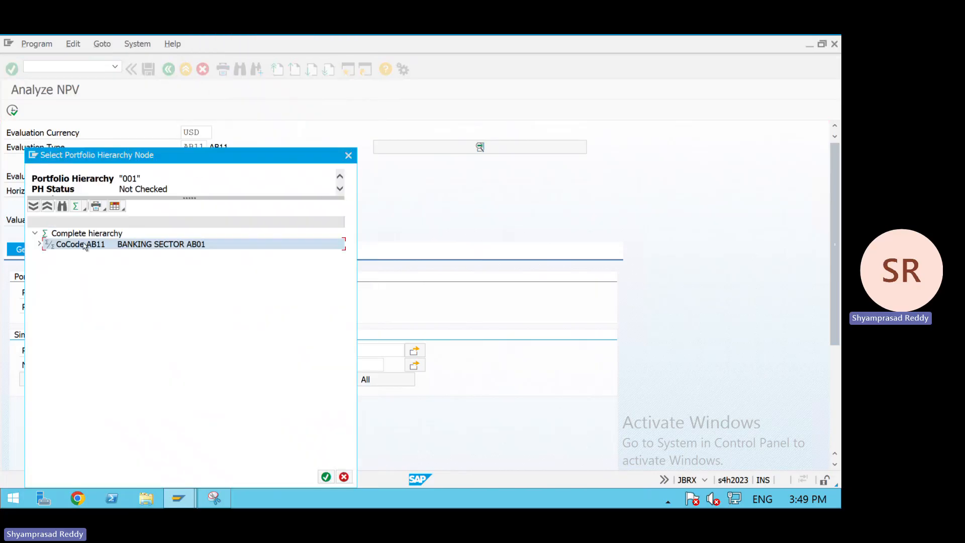
double_click(85, 247)
left_click(12, 110)
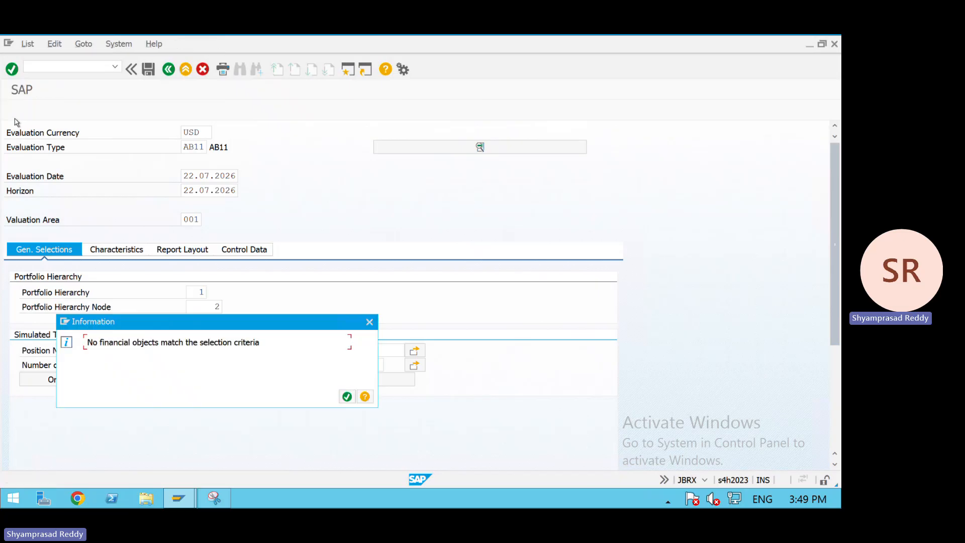
key("Return")
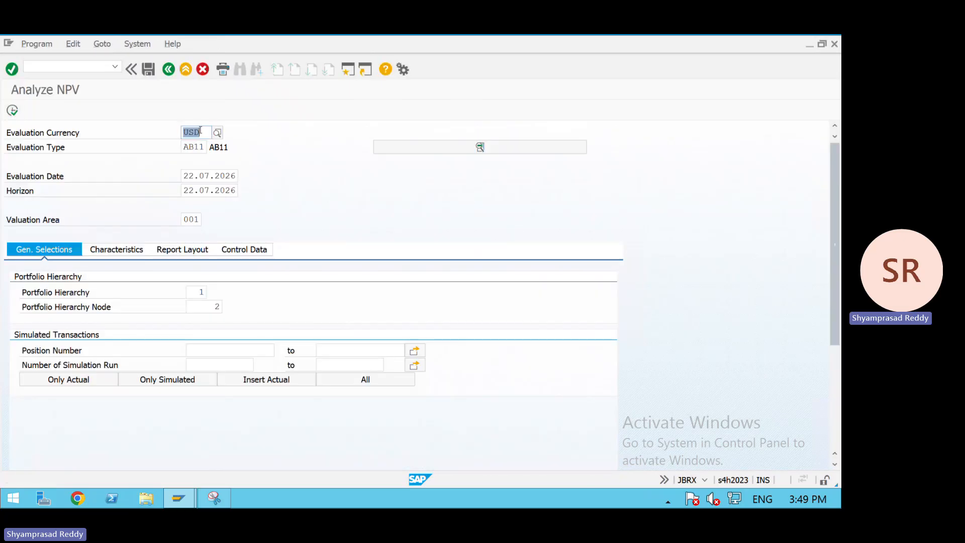
- Change the evaluation currency to INR and rerun the NPV analysis
type("INR")
key("Return")
left_click(18, 117)
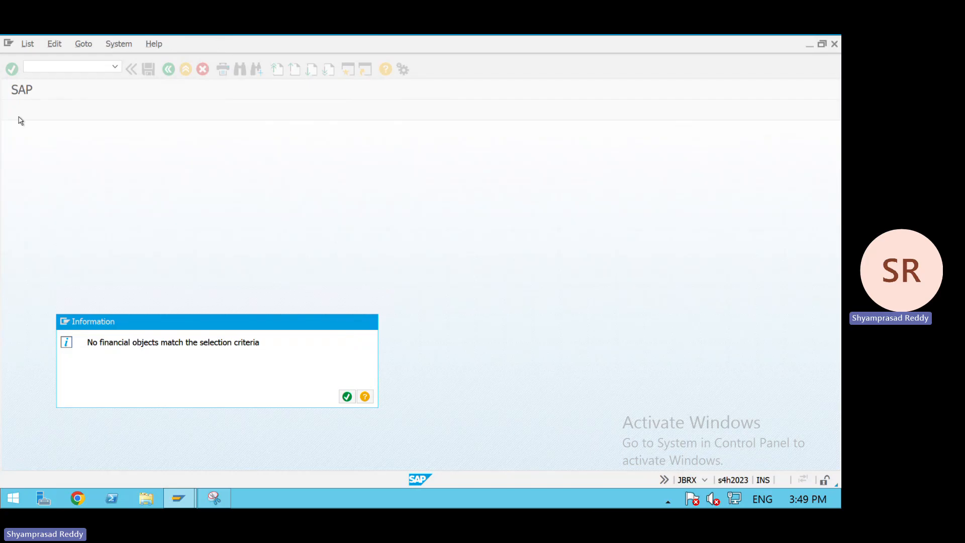
key("Return")
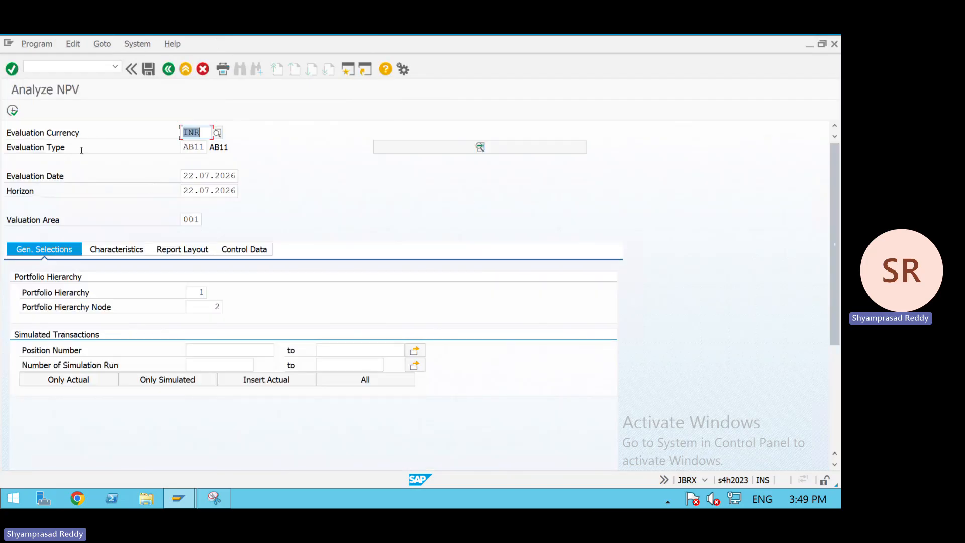
- Open AISGENKF – Calculate Market Risk Key Figures from the menu and execute it
left_click(122, 252)
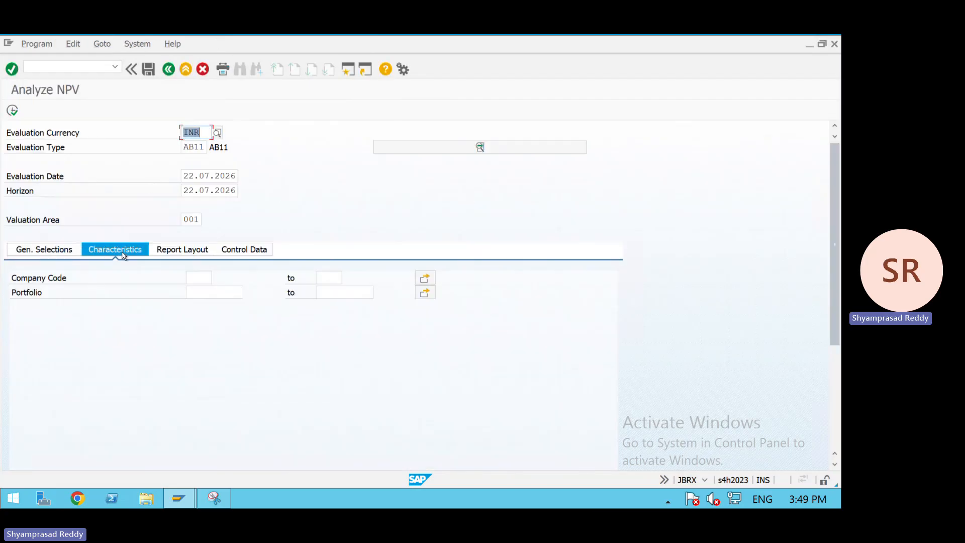
left_click(169, 69)
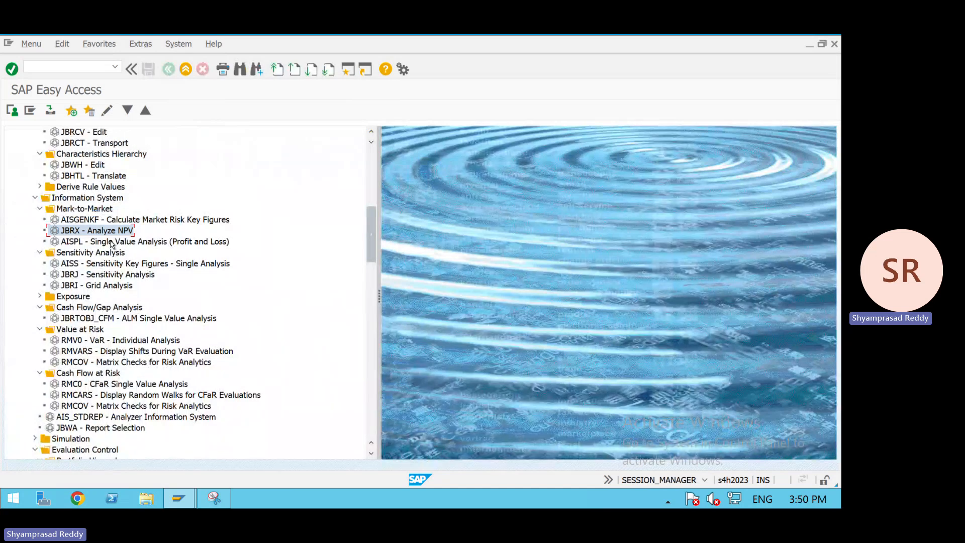
left_click(111, 242)
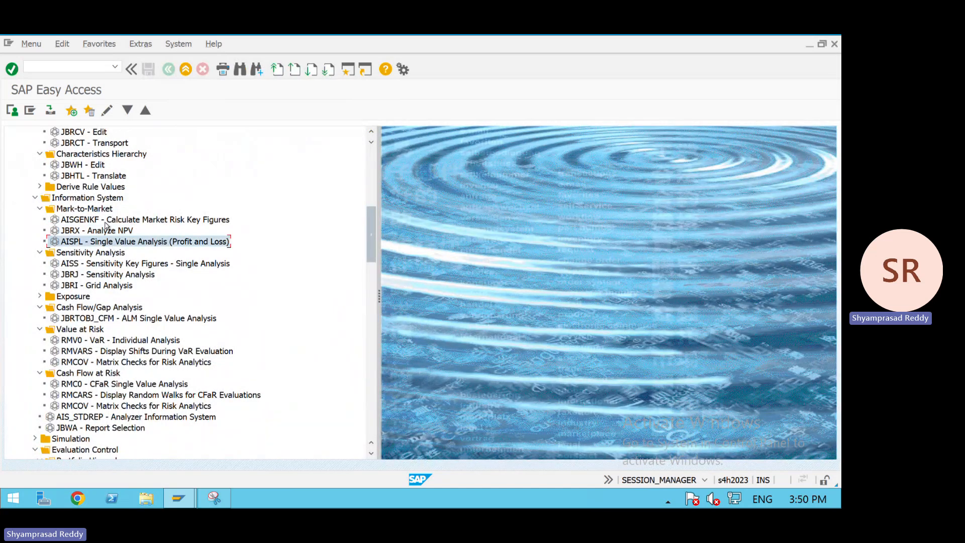
double_click(108, 220)
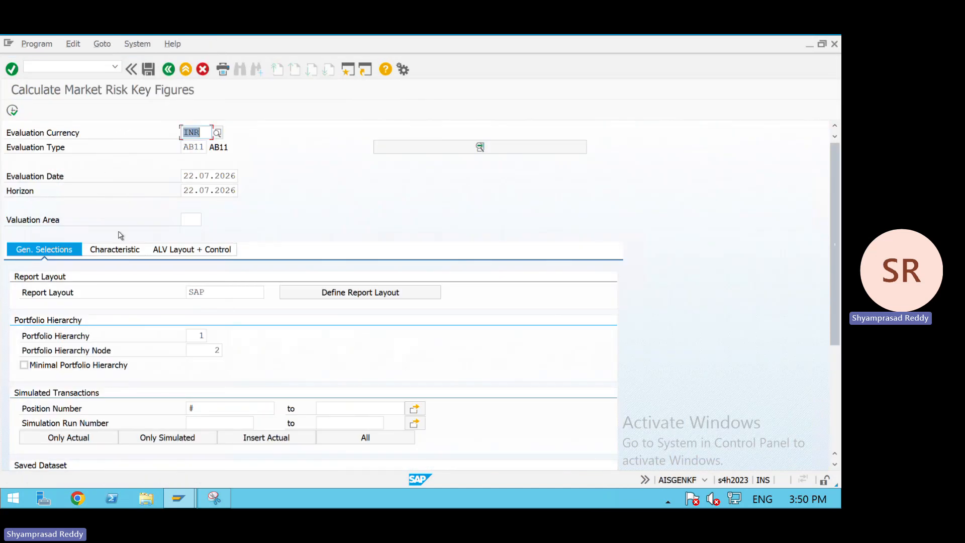
key("F8")
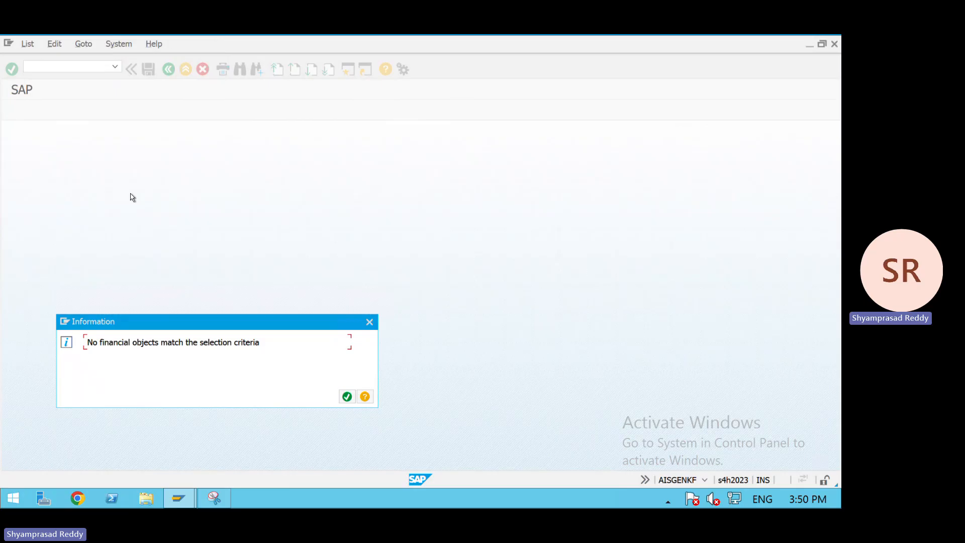
- Rerun the Calculate Market Risk Key Figures report with evaluation currency USD
key("Return")
key("BackSpace")
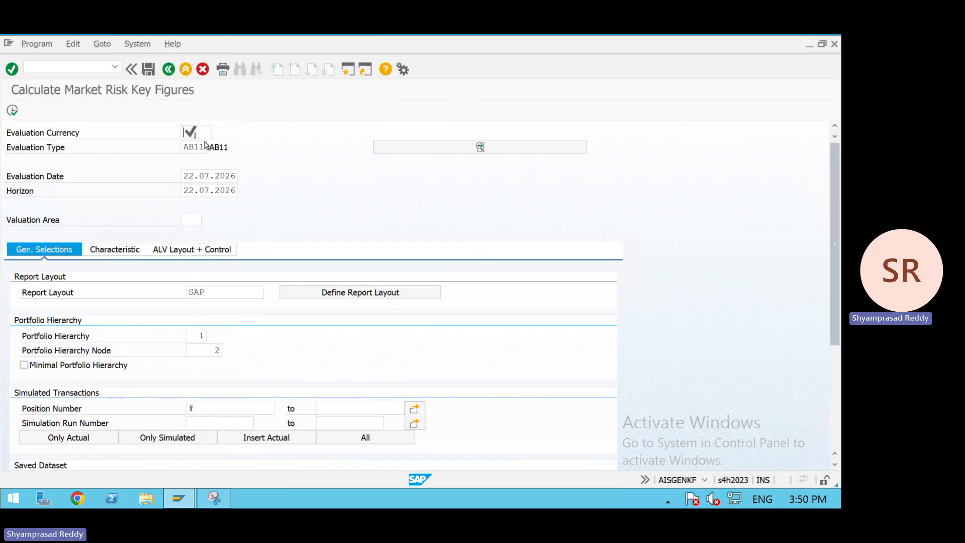
key("Down")
key("Down")
key("Return")
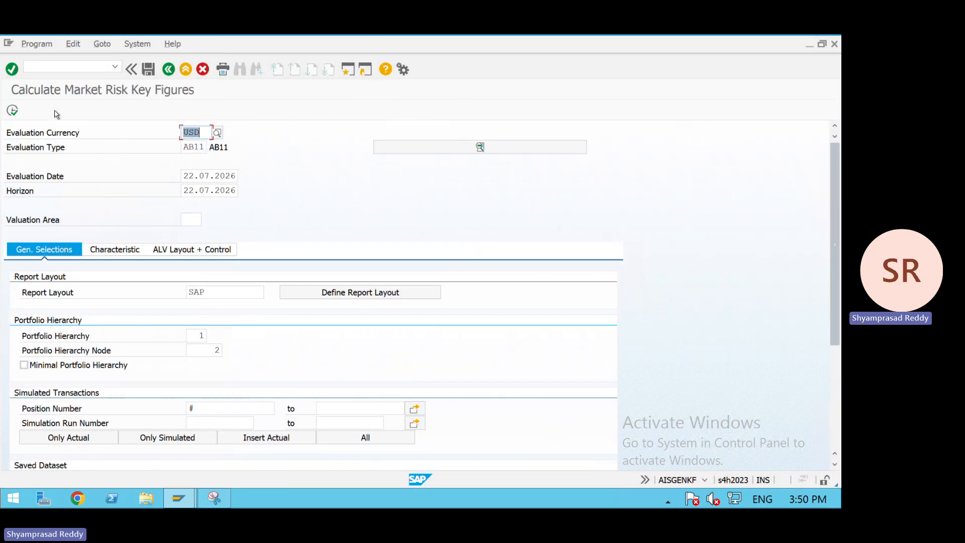
left_click(16, 109)
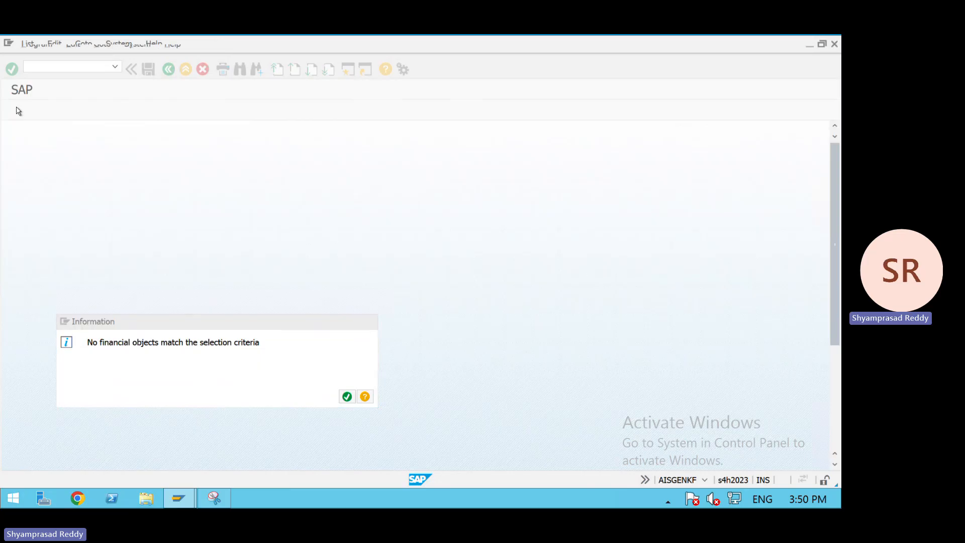
key("Return")
- Leave the report and execute AISPL – Single Value Analysis (Profit and Loss) from the Mark-to-Market menu
left_click(186, 69)
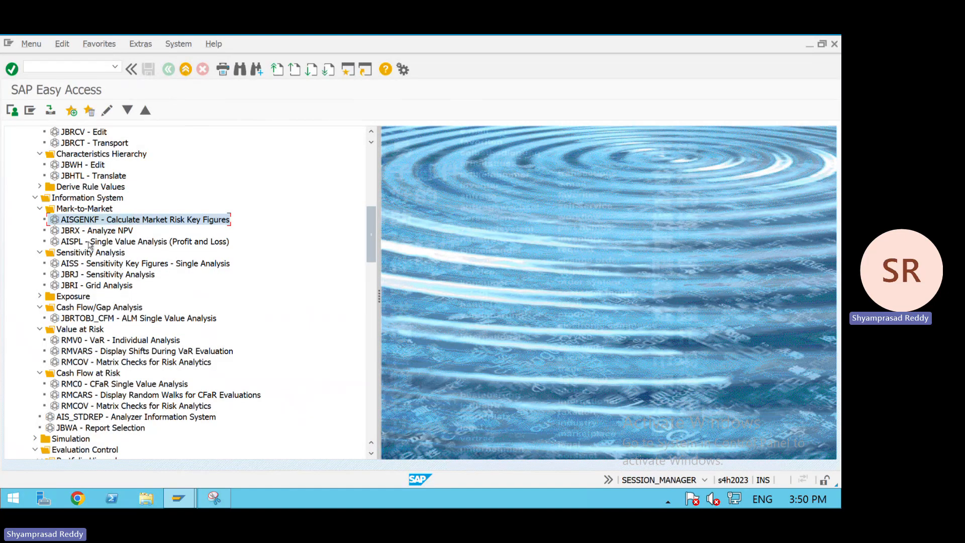
left_click(89, 243)
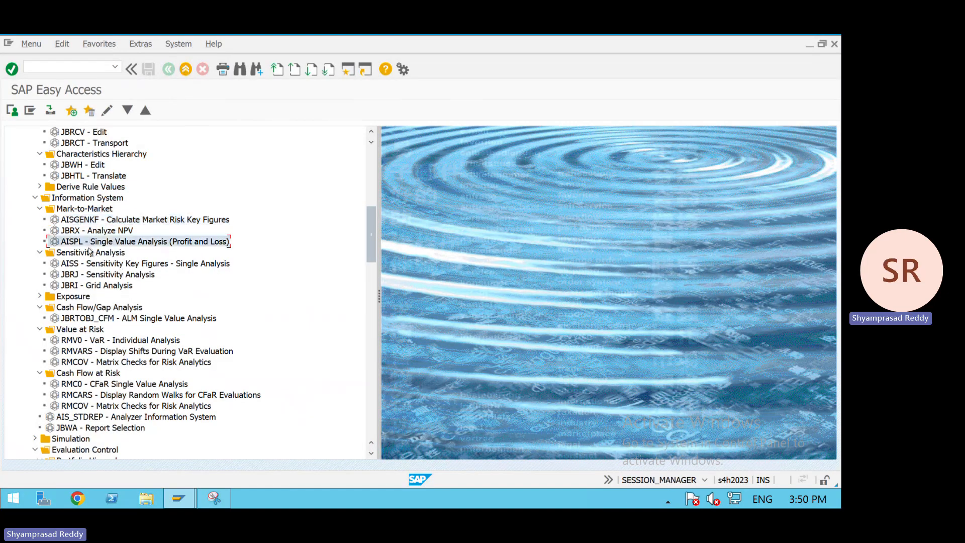
left_click(88, 265)
left_click(97, 253)
double_click(113, 243)
left_click(11, 110)
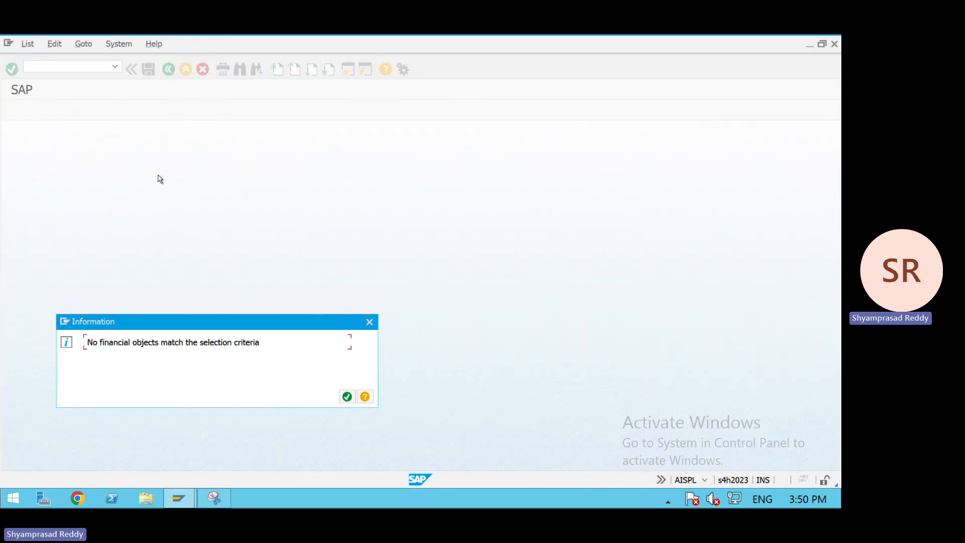
- Go back, reopen AISGENKF – Calculate Market Risk Key Figures and set the evaluation currency to INR
key("Return")
left_click(169, 70)
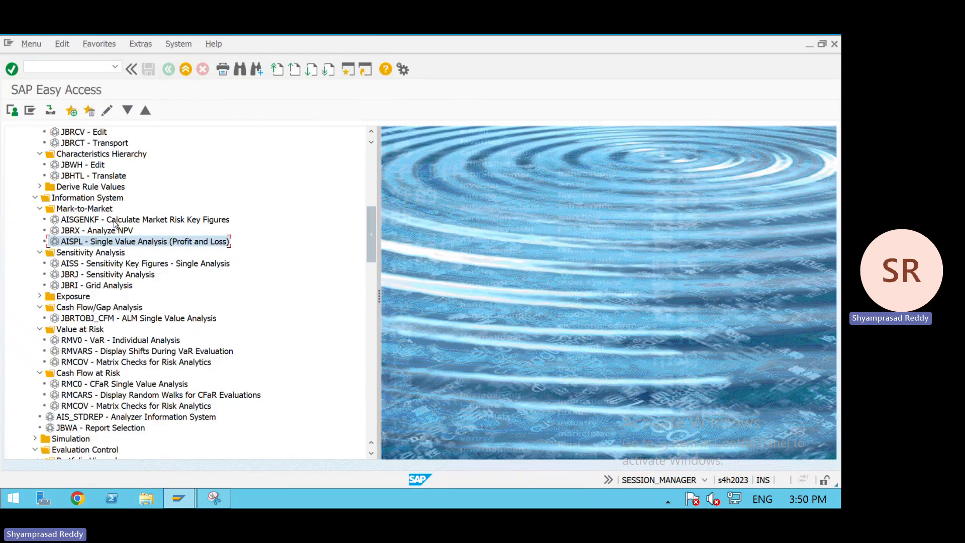
double_click(114, 219)
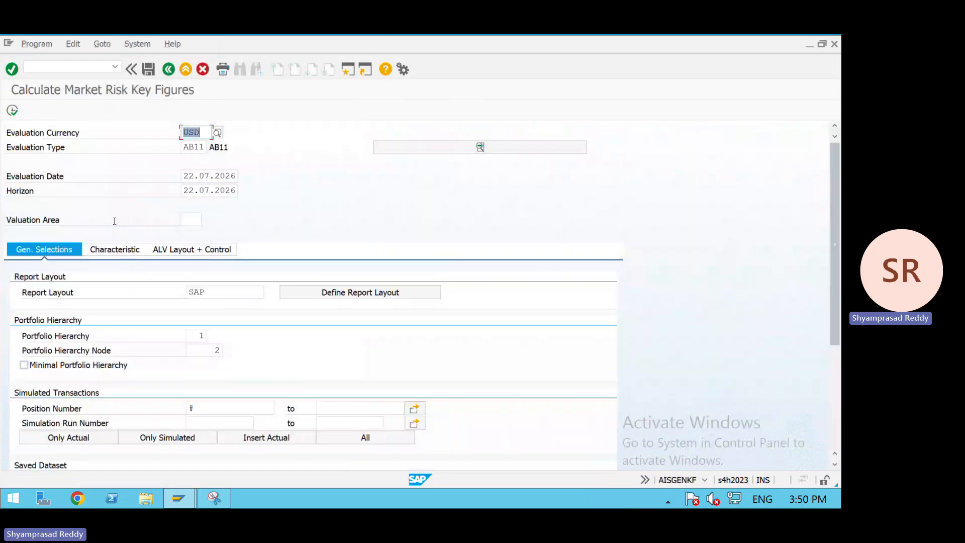
key("BackSpace")
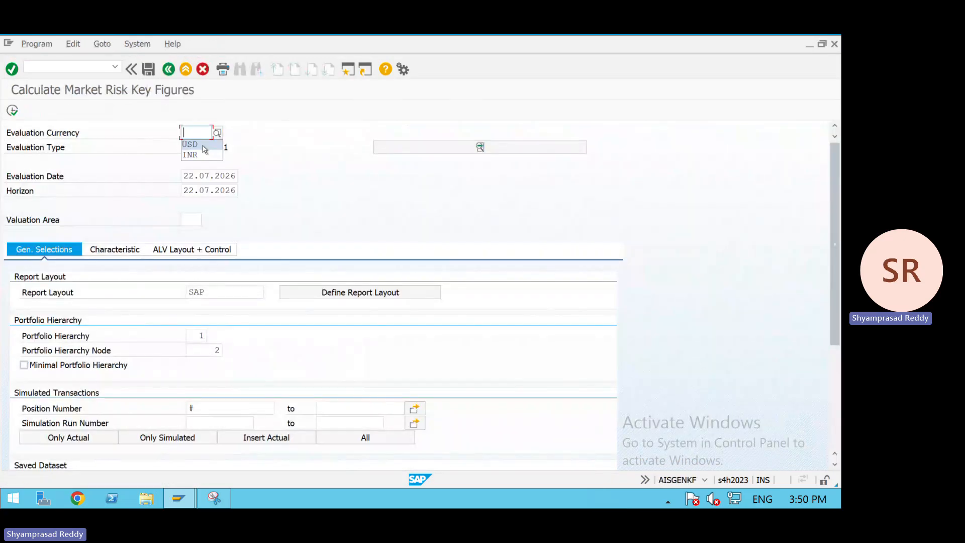
left_click(204, 154)
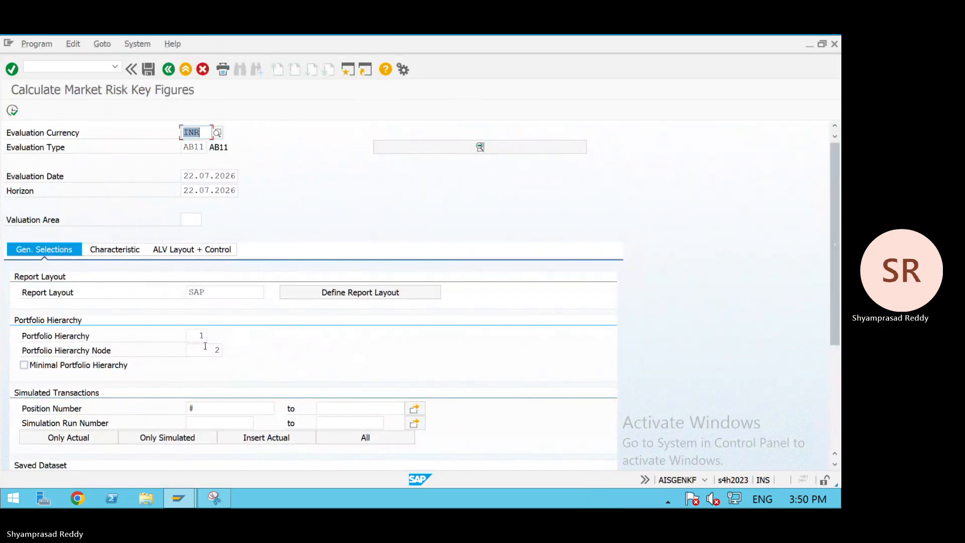
- Restrict the characteristics to company code AB11 and portfolio MM, then execute the key figure calculation
left_click(135, 254)
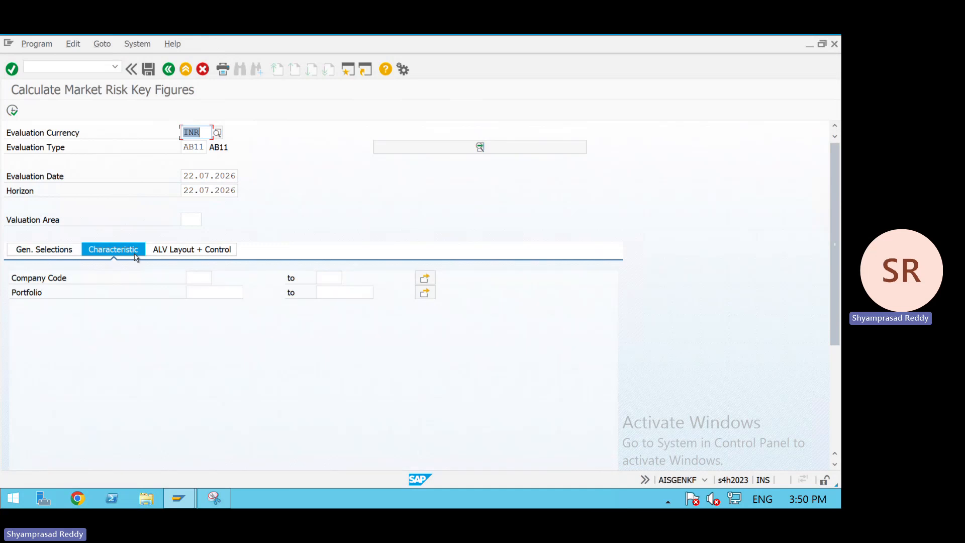
left_click(196, 275)
key("BackSpace")
key("Down")
key("Return")
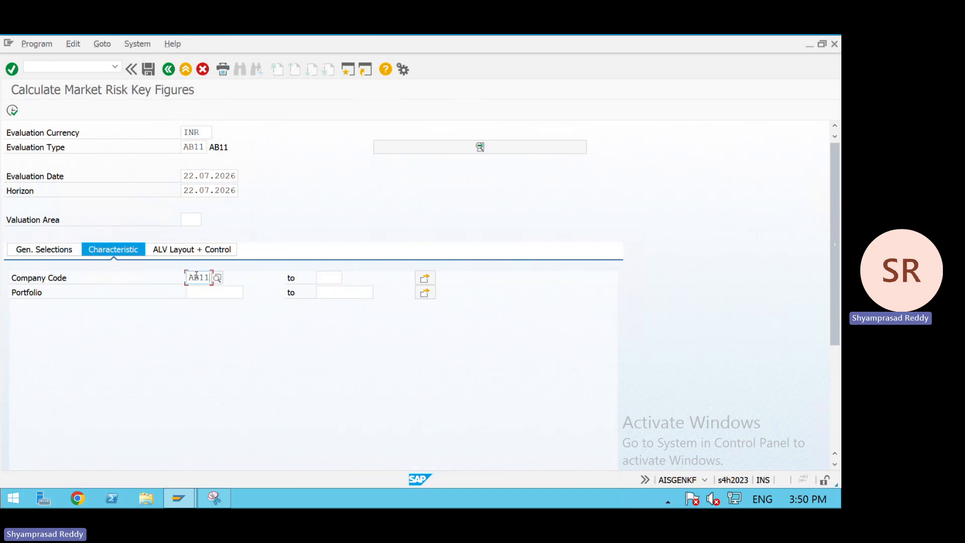
key("Down")
key("BackSpace")
key("Down")
key("Return")
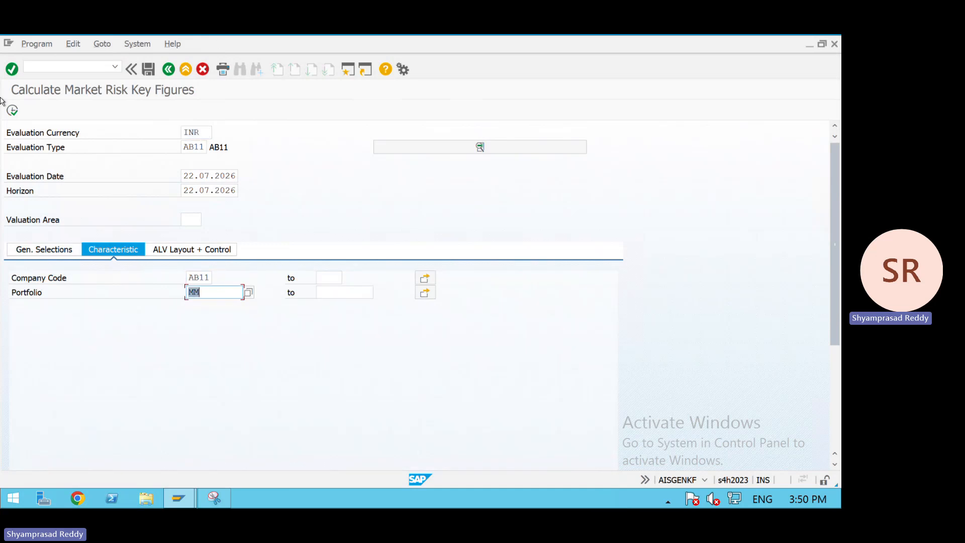
left_click(11, 110)
key("Return")
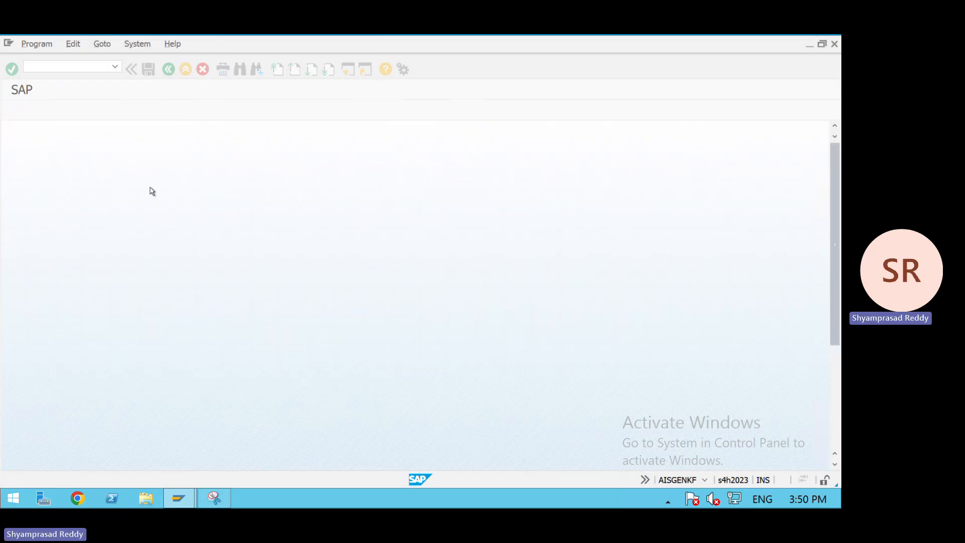
- Open transaction FTR_CREATE to create a financial transaction
left_click(69, 70)
type("/N")
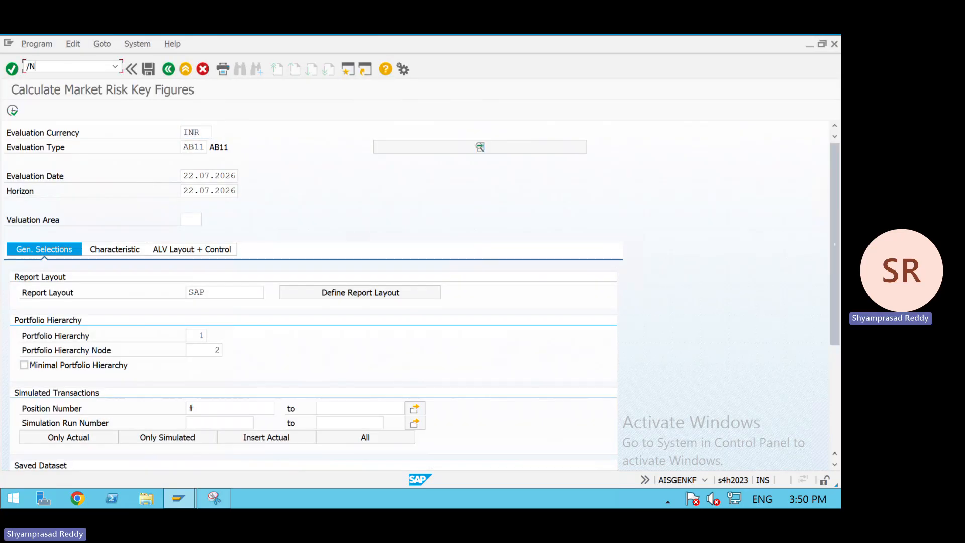
type("FTR_CREATE")
key("Return")
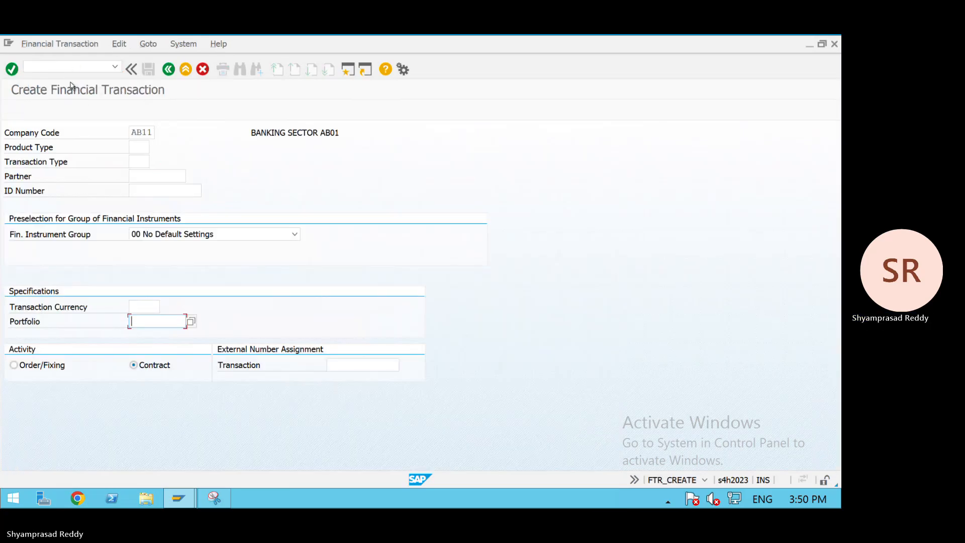
- Open FTR_EDIT and call up existing financial transaction 1 for company code AB11
left_click(30, 66)
type("/NFTR_CREATE")
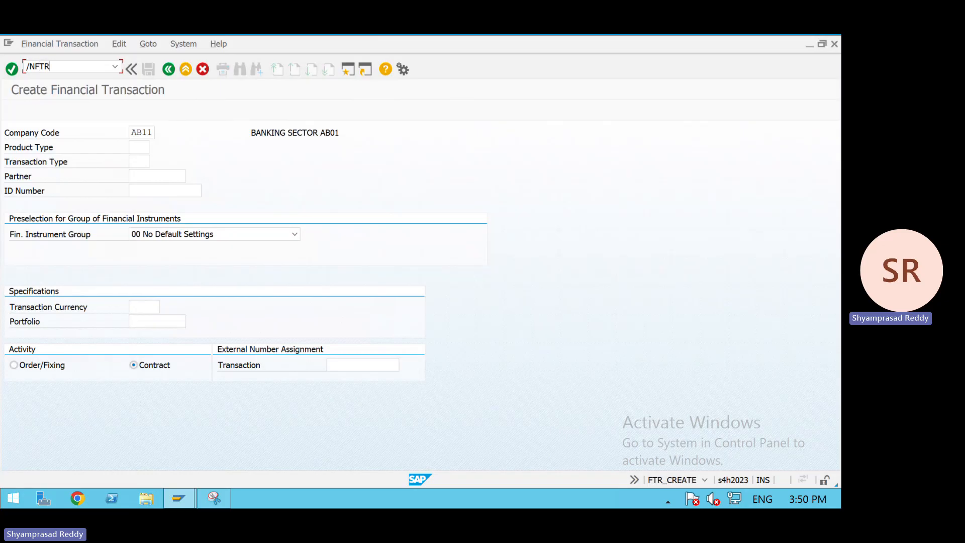
key("Return")
type("/NF")
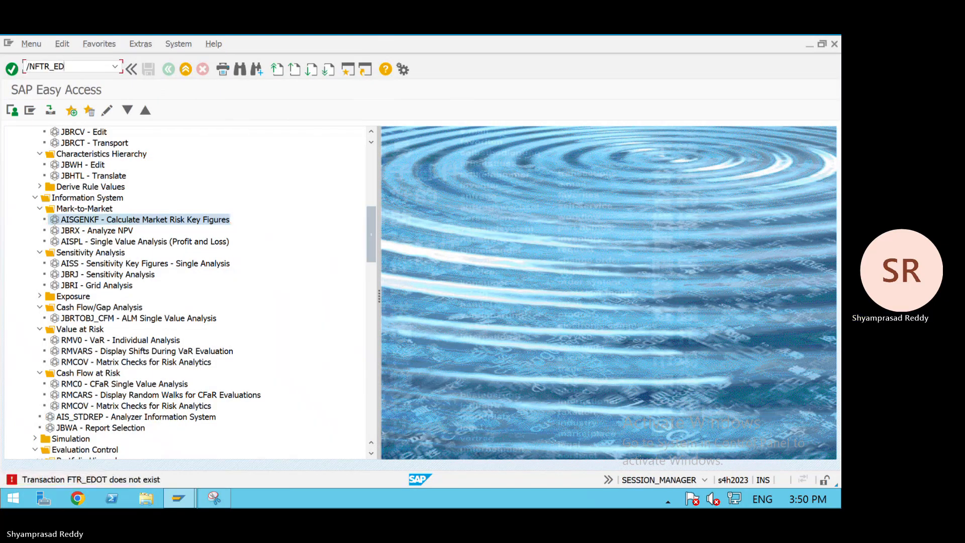
type("IT")
key("Return")
left_click(122, 181)
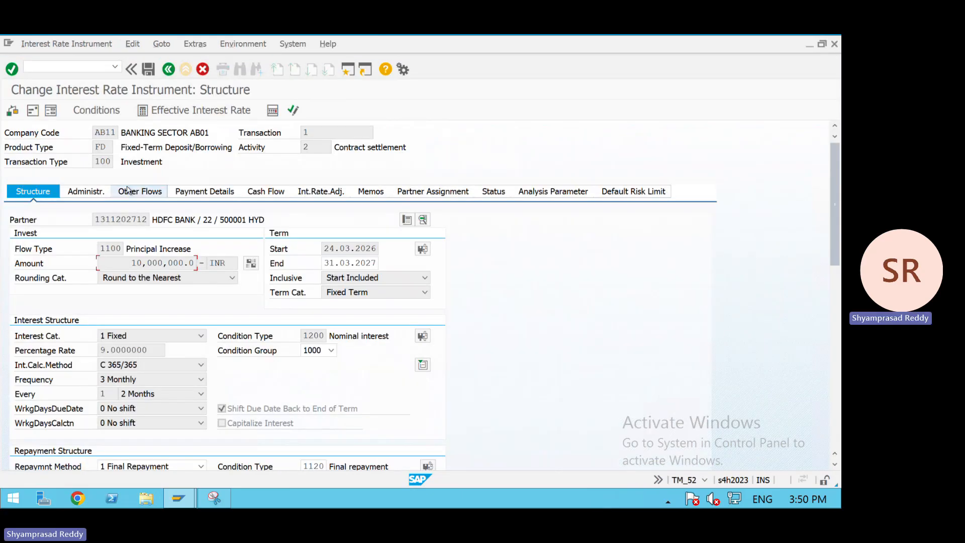
- Copy the existing deal's partner number and reopen Create Financial Transaction with FTR_CREATE
left_click_drag(147, 221, 33, 222)
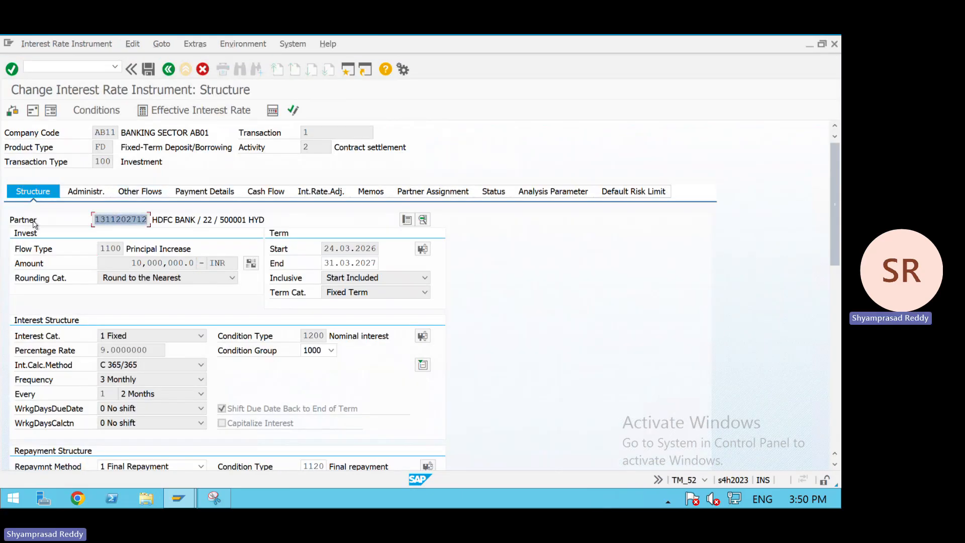
left_click(34, 222)
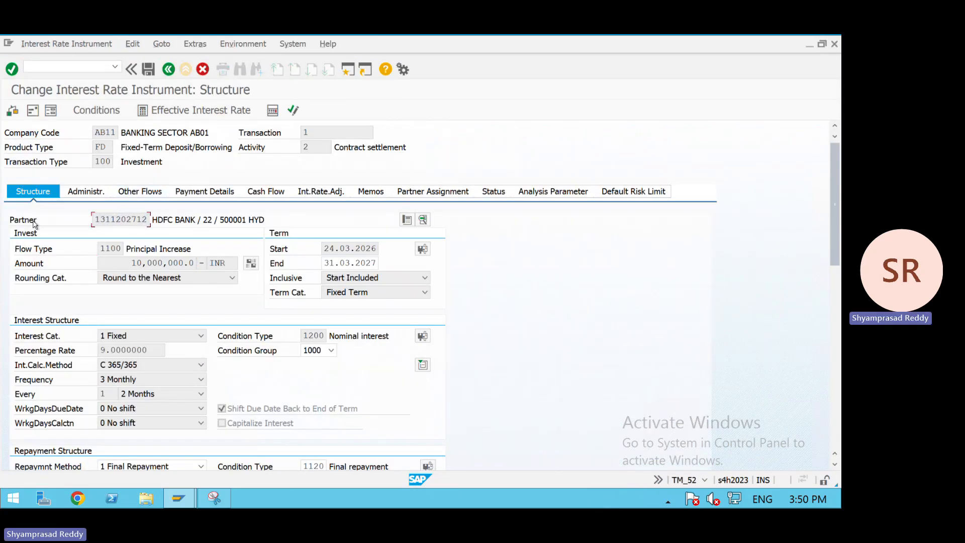
left_click(55, 72)
type("/NFTR_CREA")
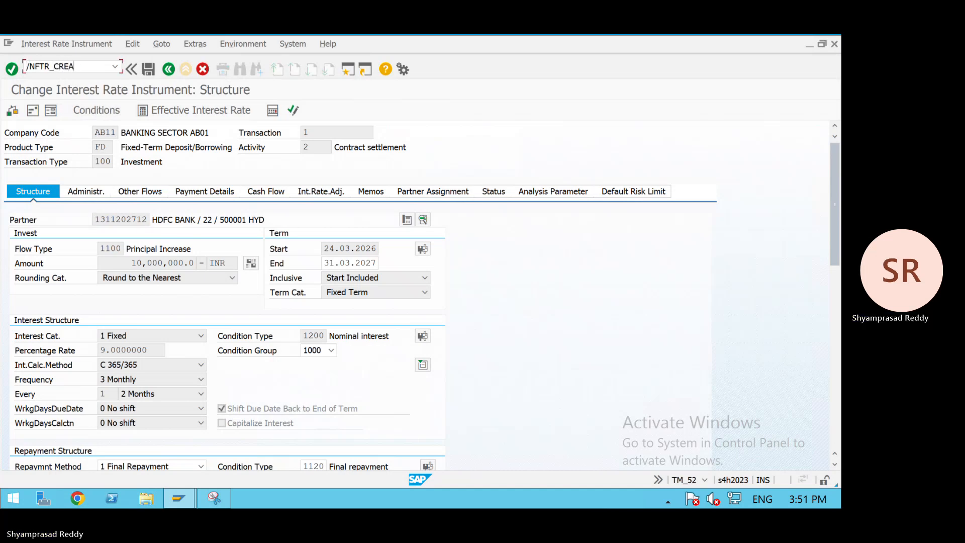
type("TE")
key("Return")
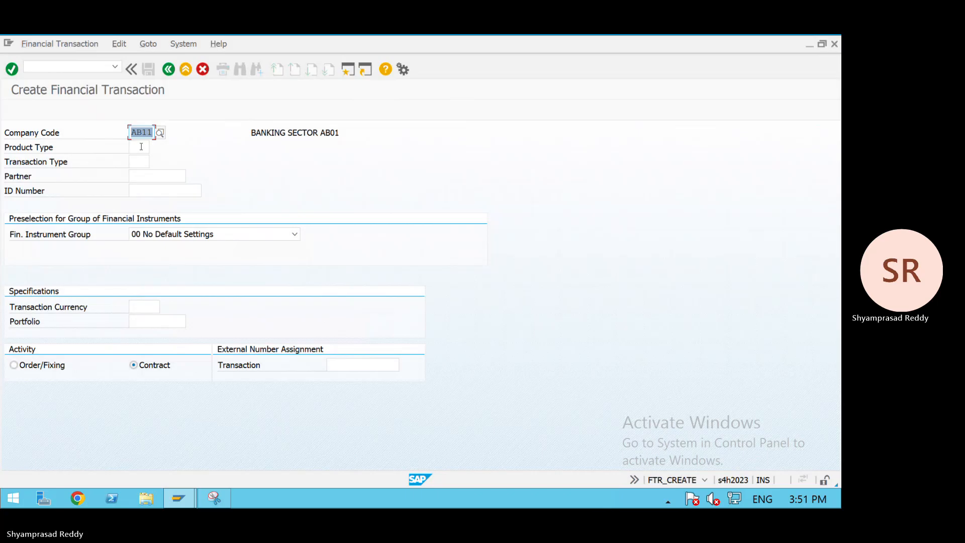
- Start a new financial transaction with product type FD, transaction type 100 and the copied partner
left_click(142, 147)
type("FD")
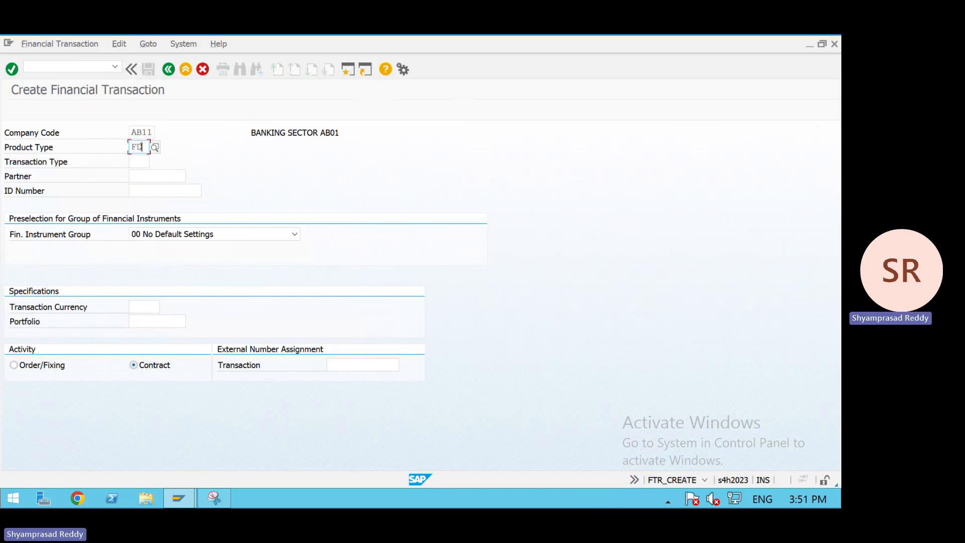
key("BackSpace")
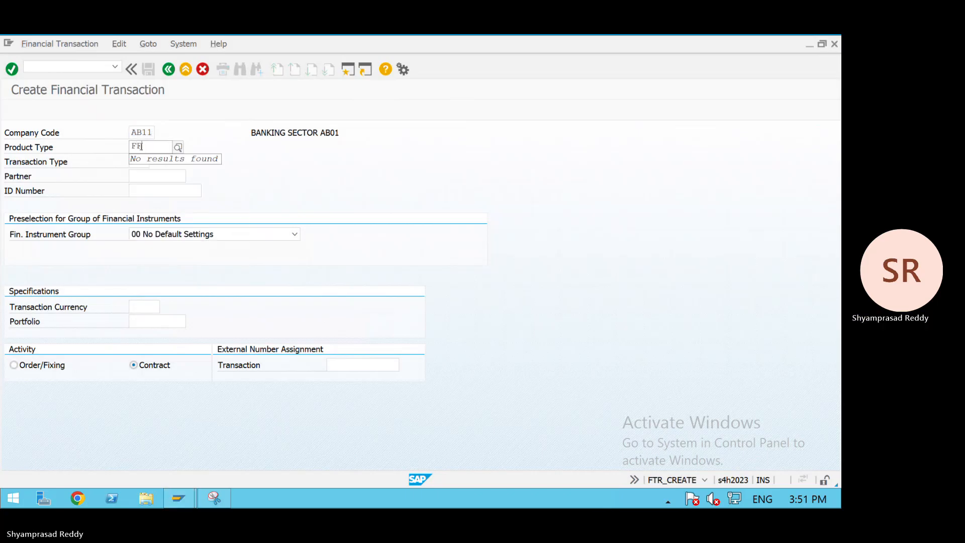
type("D")
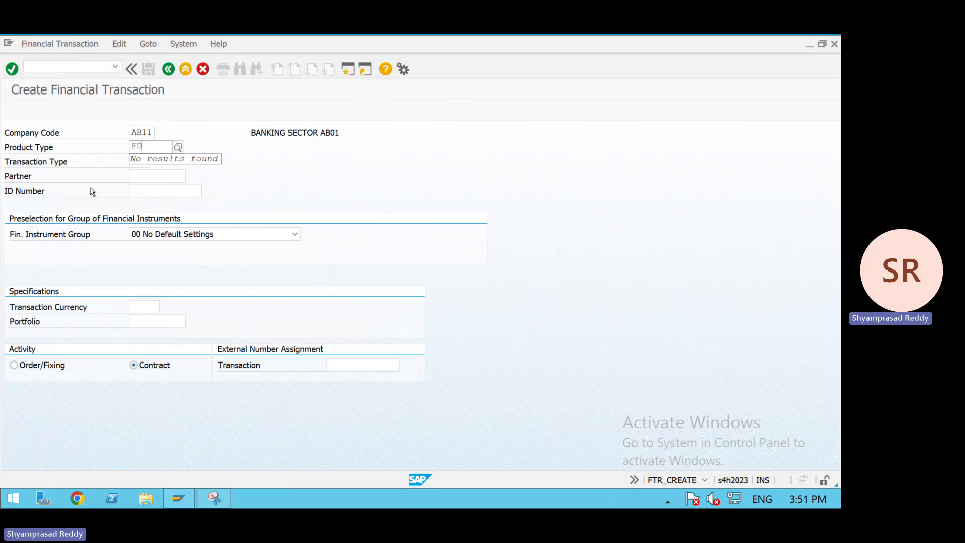
left_click(138, 161)
type("100")
key("Tab")
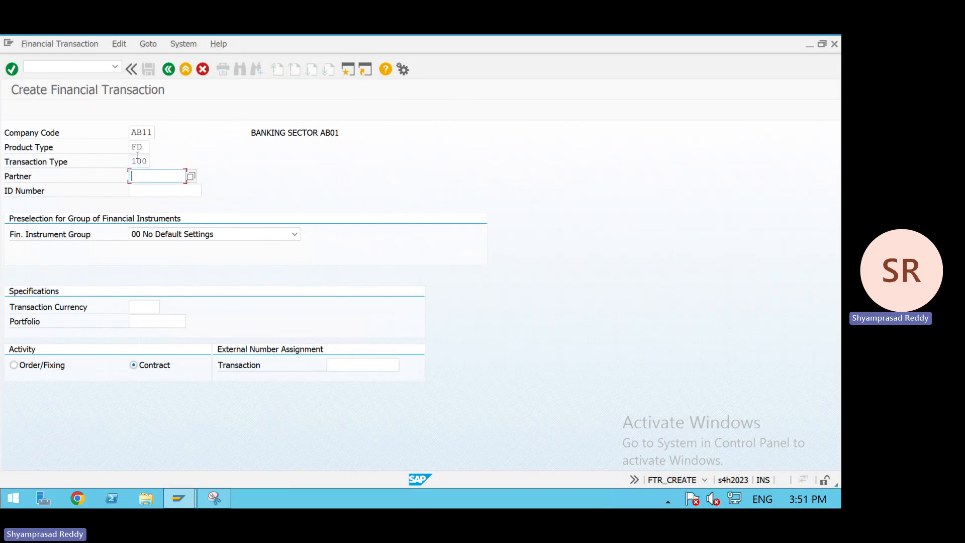
key("ctrl+v")
key("Return")
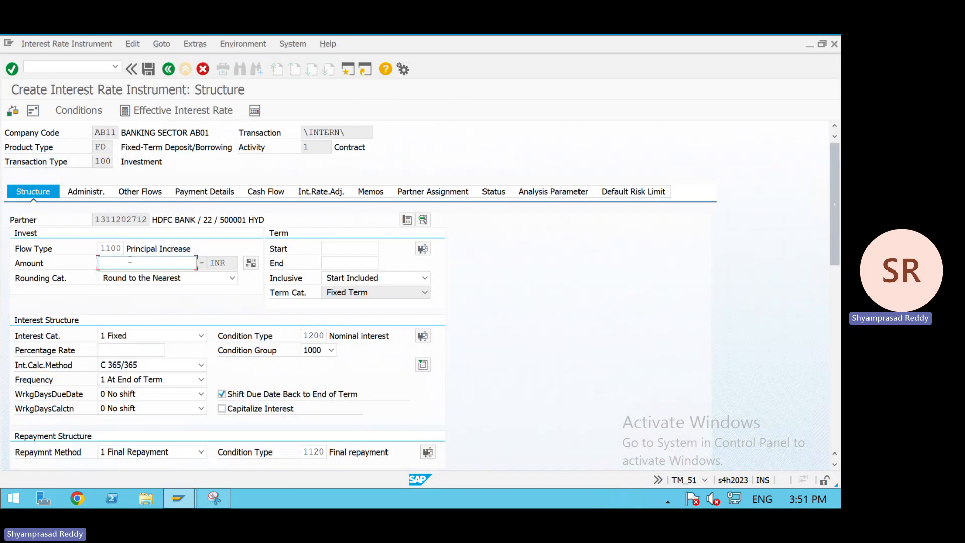
- Enter an investment amount of 100000 and a term start date of 22.07.2026
type("100000")
key("Return")
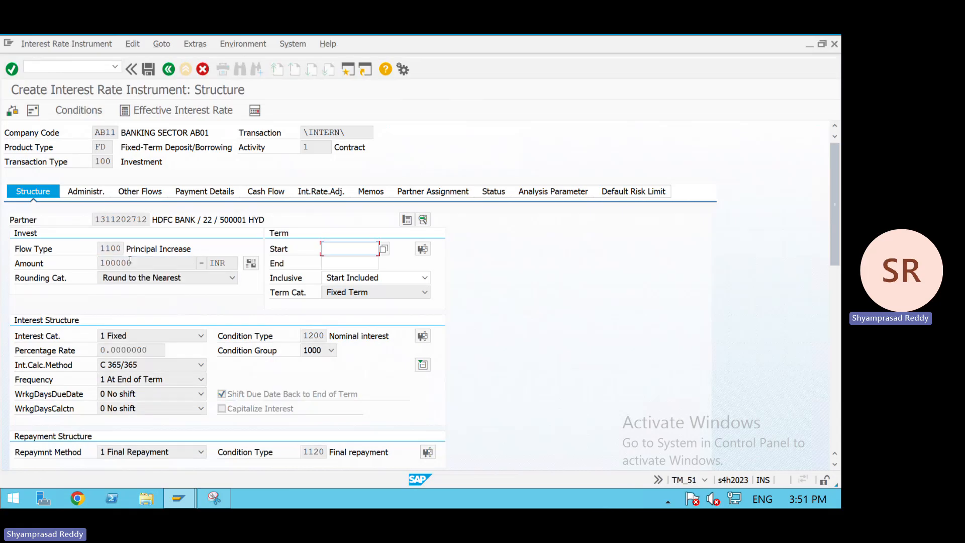
type("2")
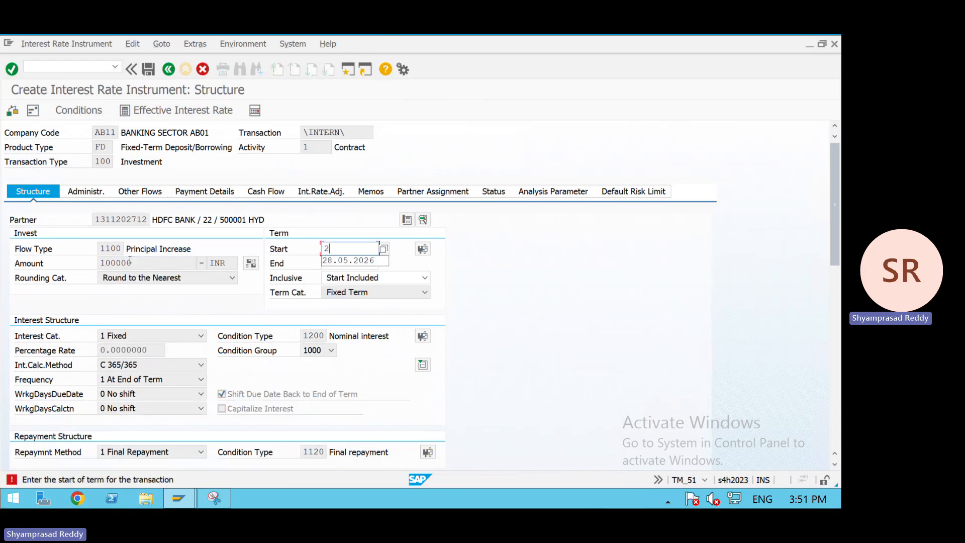
key("BackSpace")
type("22072026")
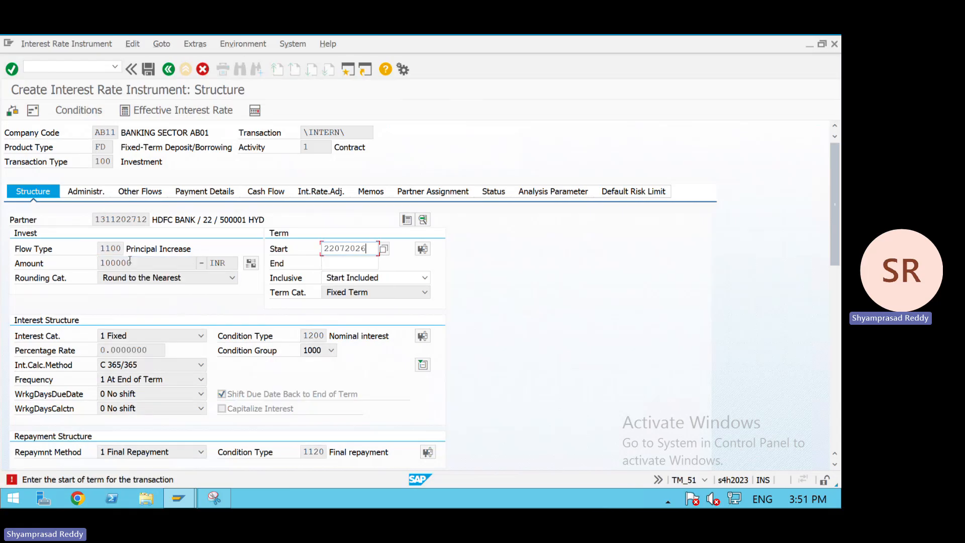
- Set the term end date of the deposit to 31.03.2027
key("Tab")
type("2")
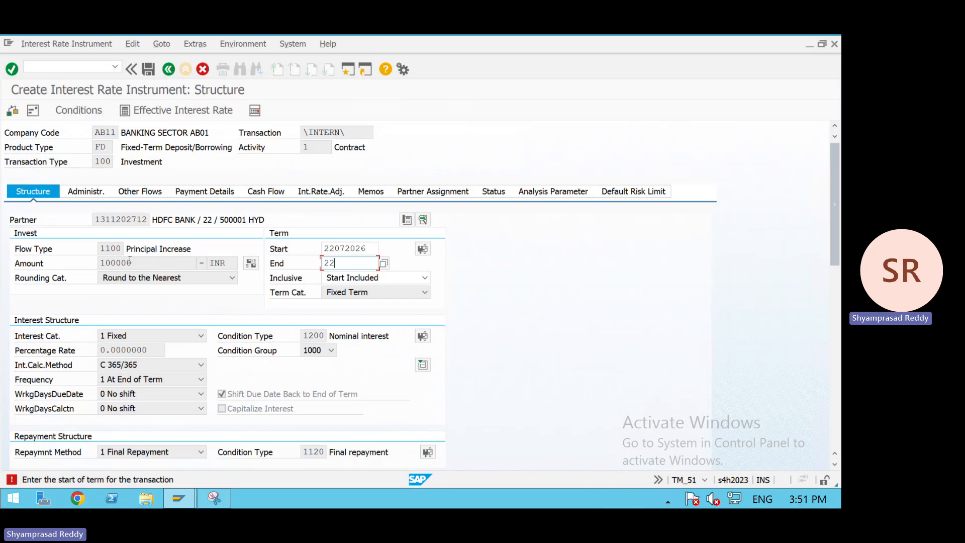
type("2")
key("BackSpace")
key("BackSpace")
type("31")
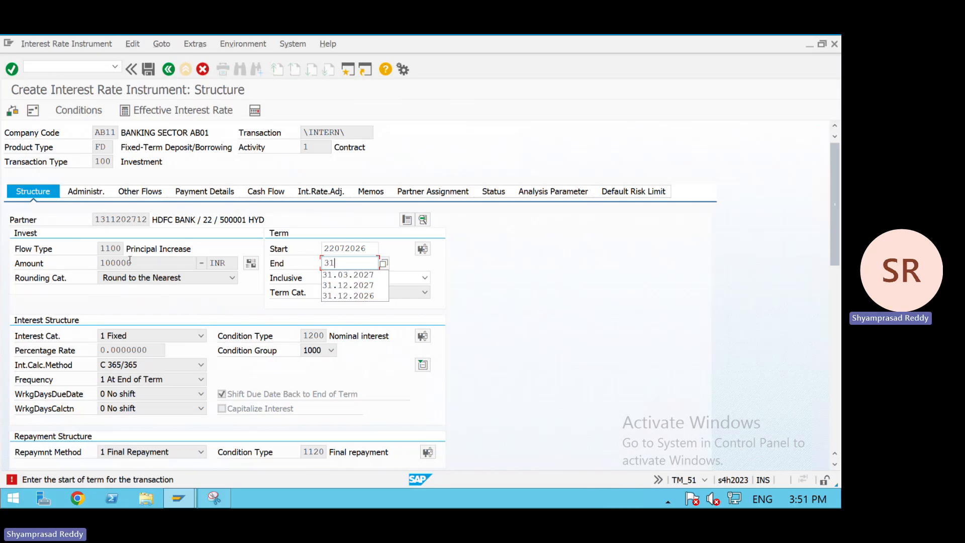
type("07202")
key("BackSpace")
key("BackSpace")
key("BackSpace")
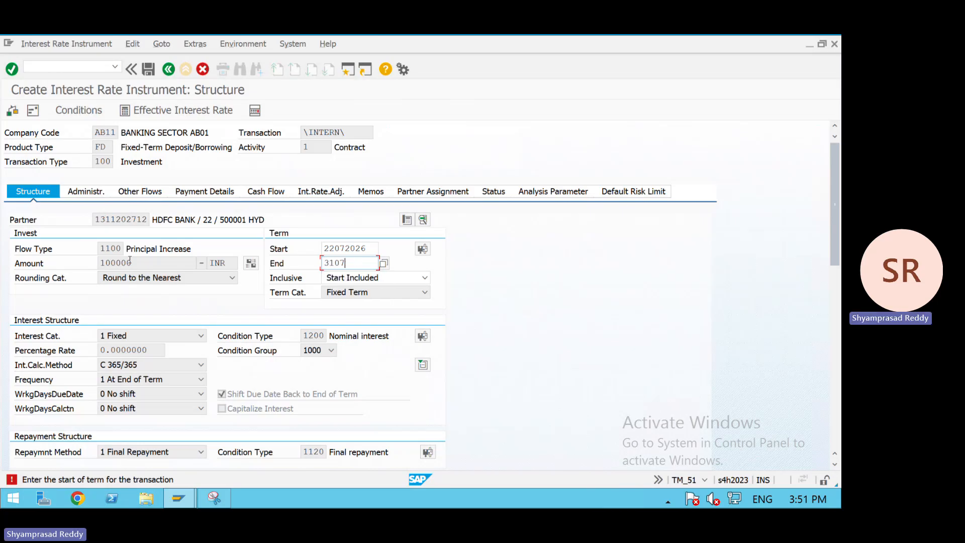
key("Return")
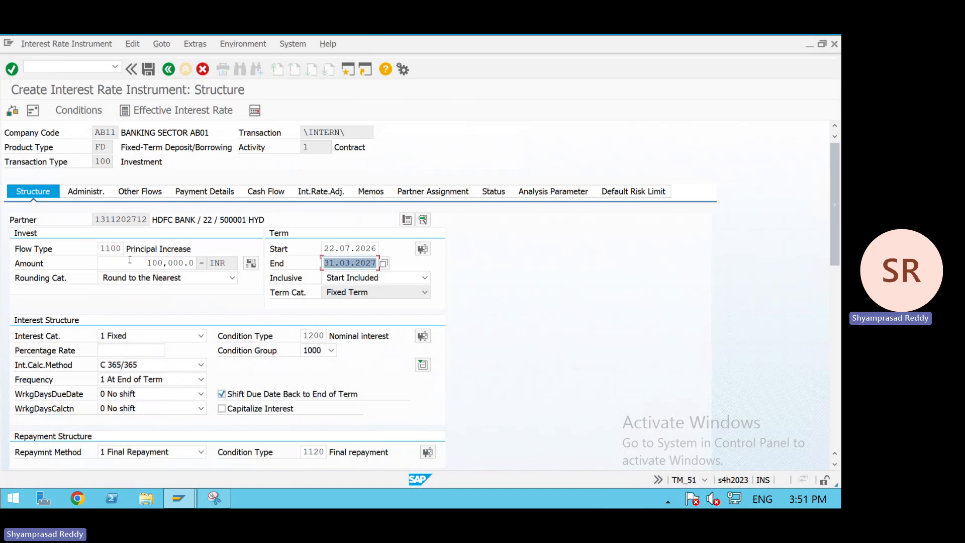
- Set the deposit's interest percentage rate to 10
left_click(132, 351)
type("10")
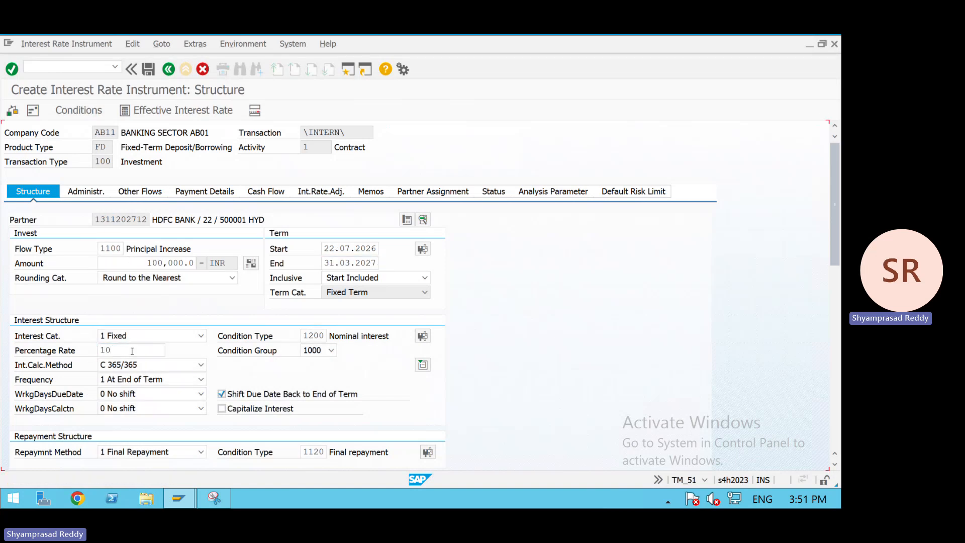
key("Return")
- Assign the transaction to portfolio MM in the administration data
left_click(140, 194)
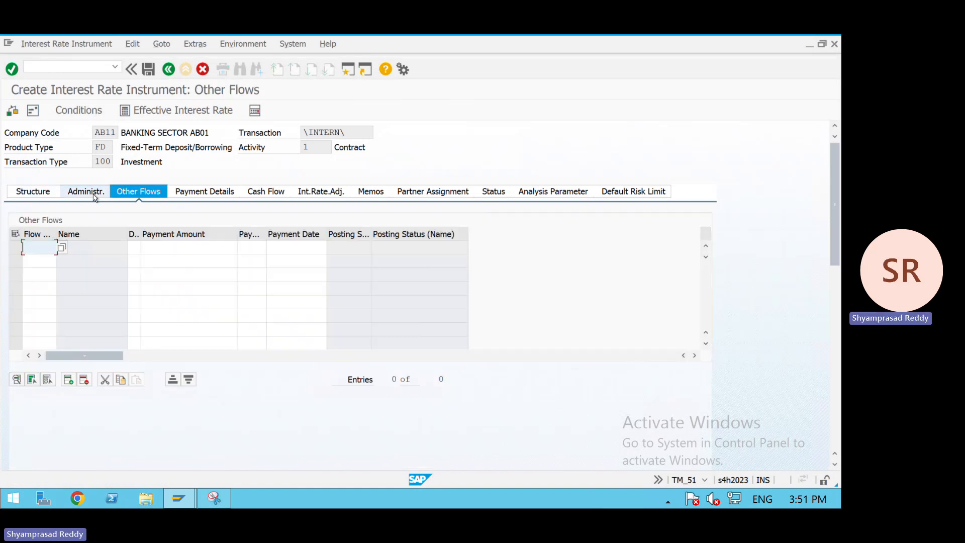
left_click(93, 195)
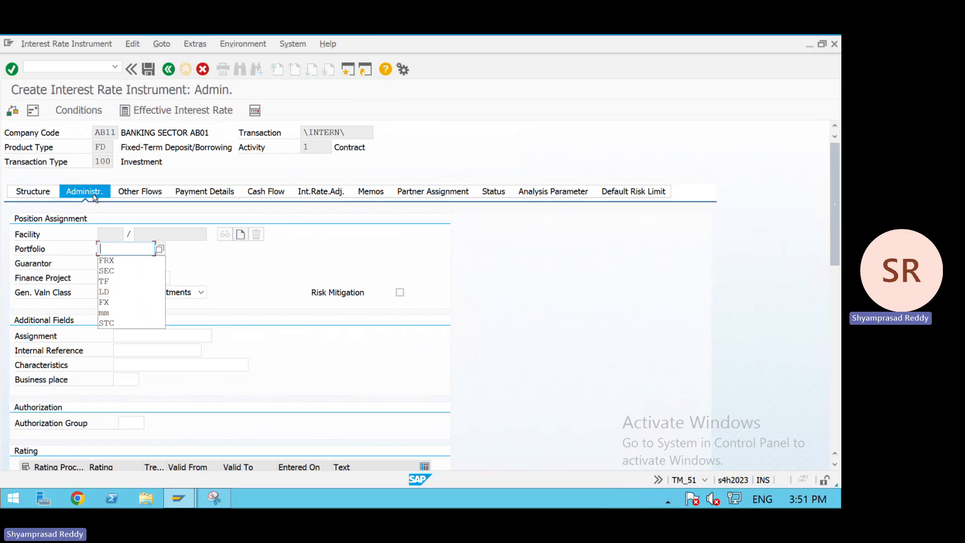
type("MM")
key("Return")
- Review the other flows, payment details, cash flow and interest rate adjustment data of the deposit
left_click(133, 195)
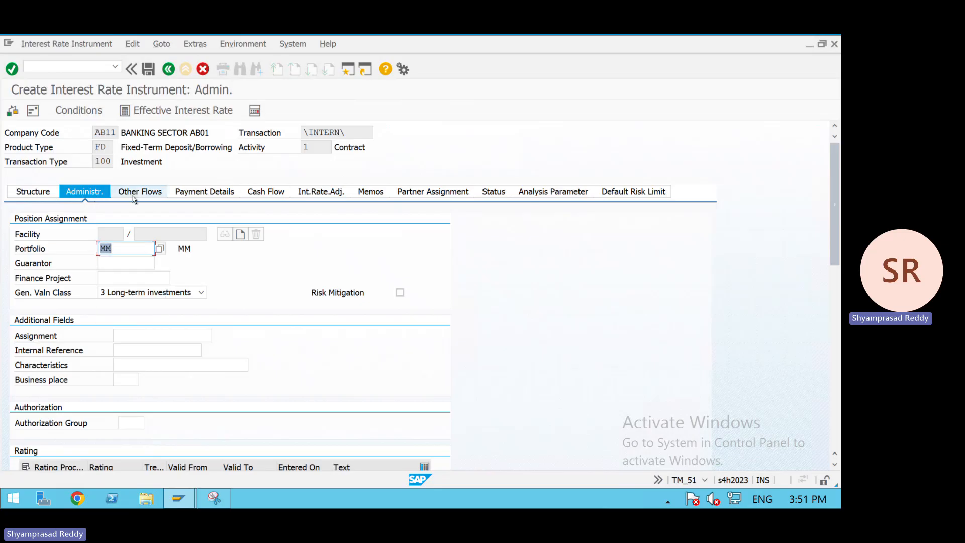
left_click(179, 196)
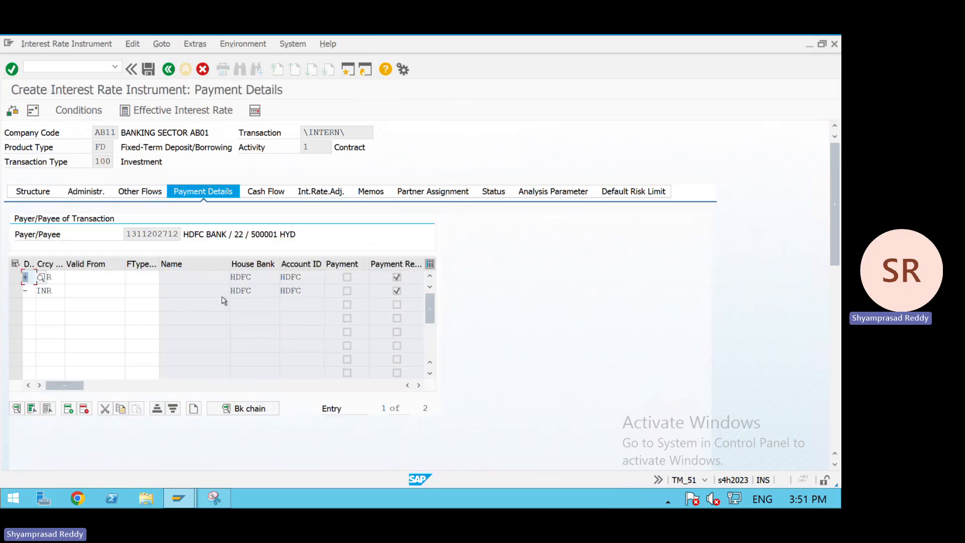
left_click(270, 196)
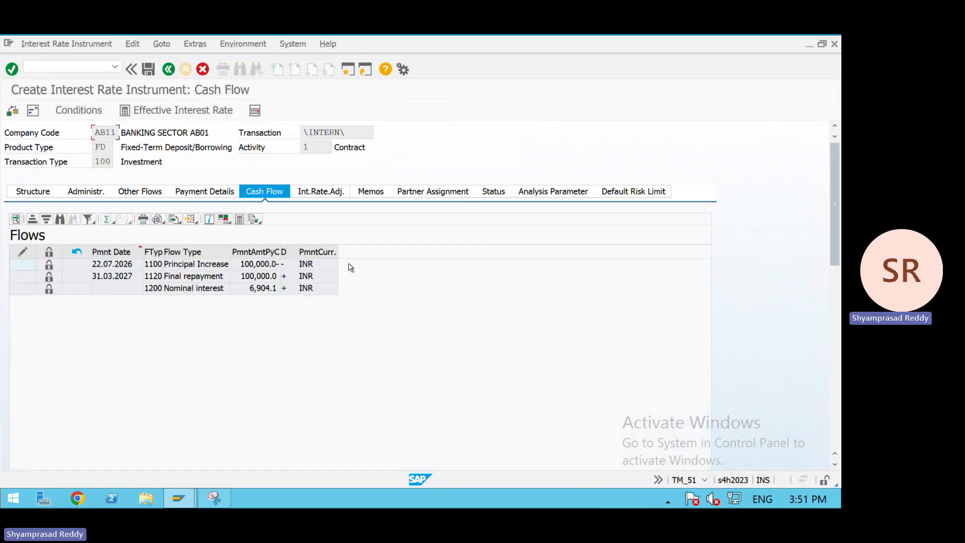
left_click(320, 191)
- Open the position indicator and try FD as the position management procedure
left_click(243, 44)
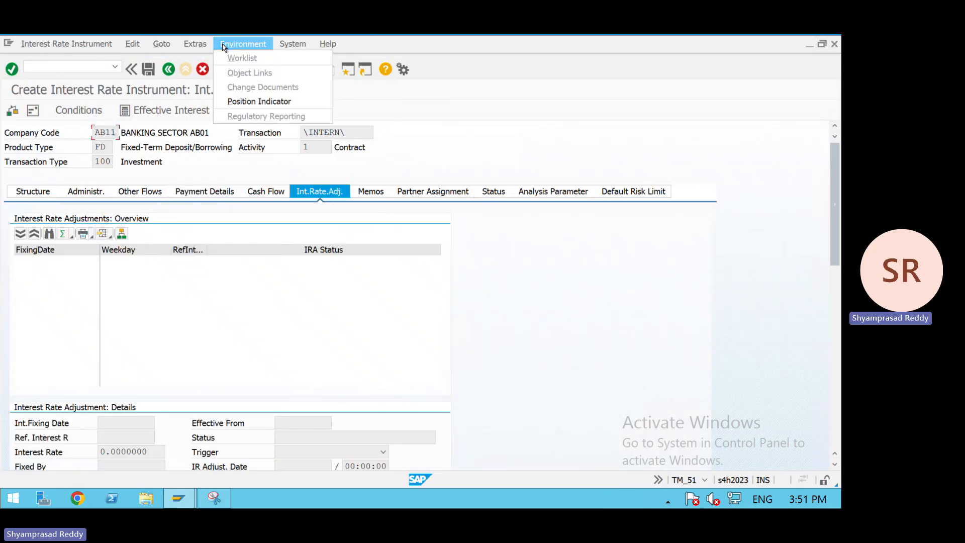
left_click(256, 101)
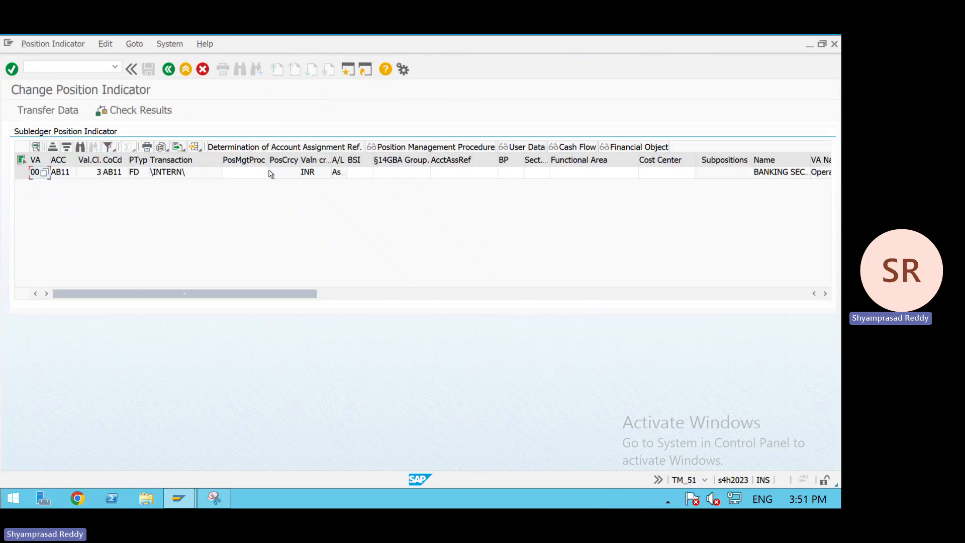
left_click(270, 173)
left_click(266, 173)
key("Down")
key("Down")
key("Down")
key("Down")
key("Down")
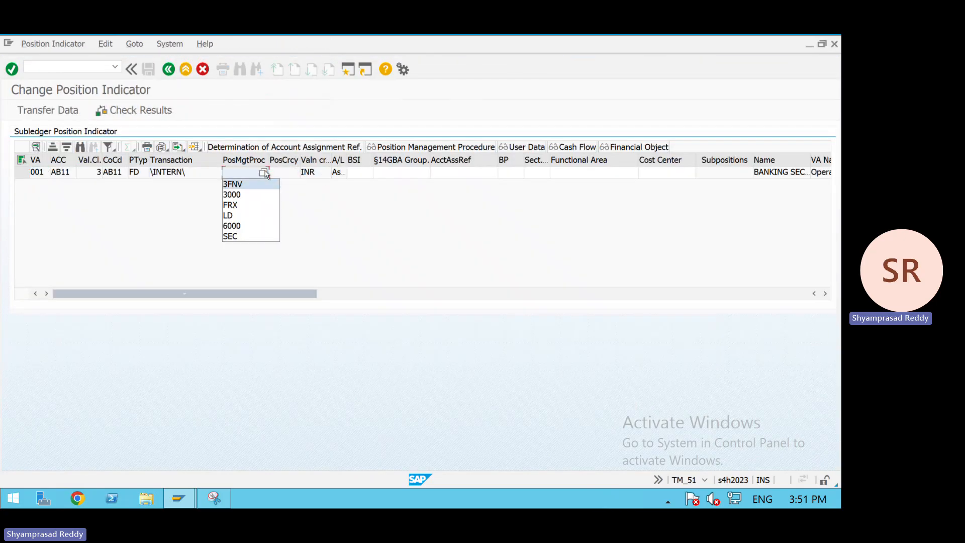
type("FD")
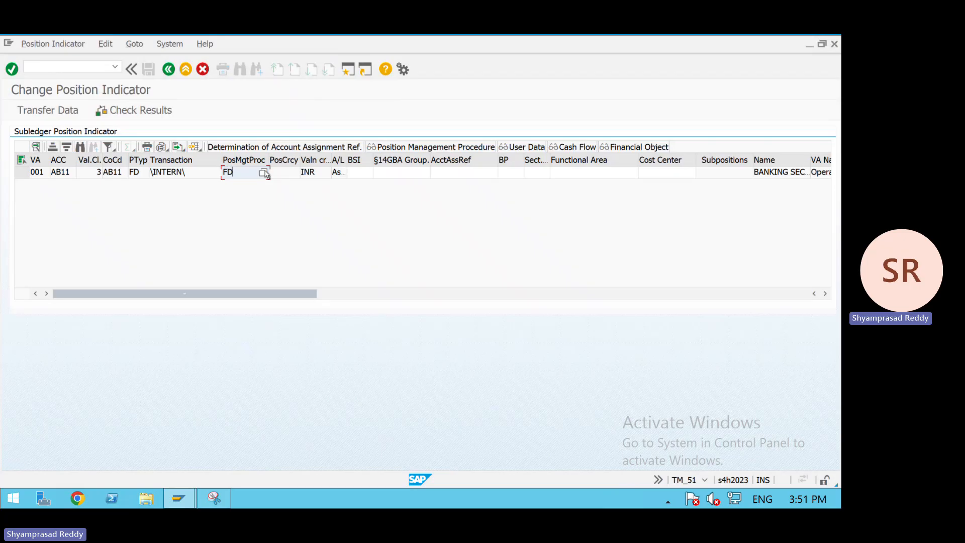
left_click(437, 174)
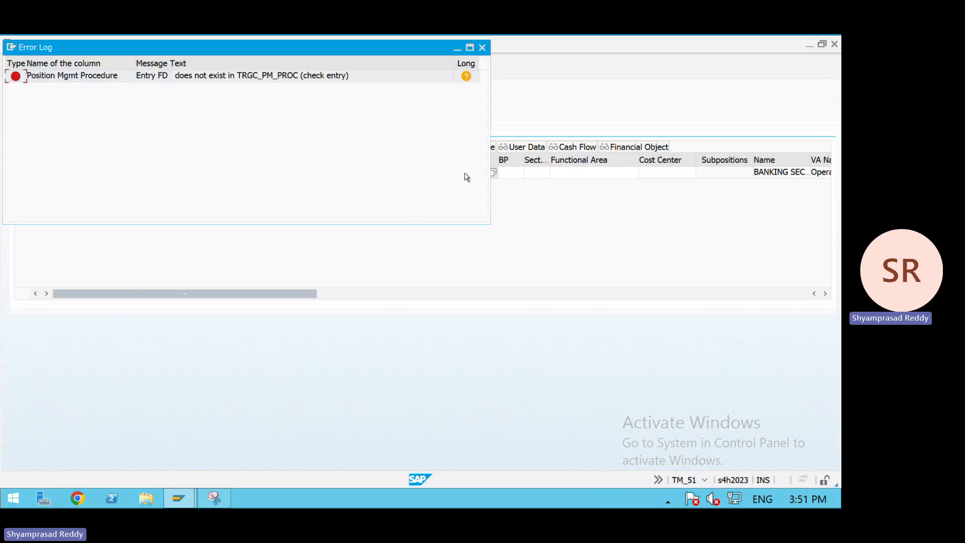
left_click_drag(239, 46, 237, 142)
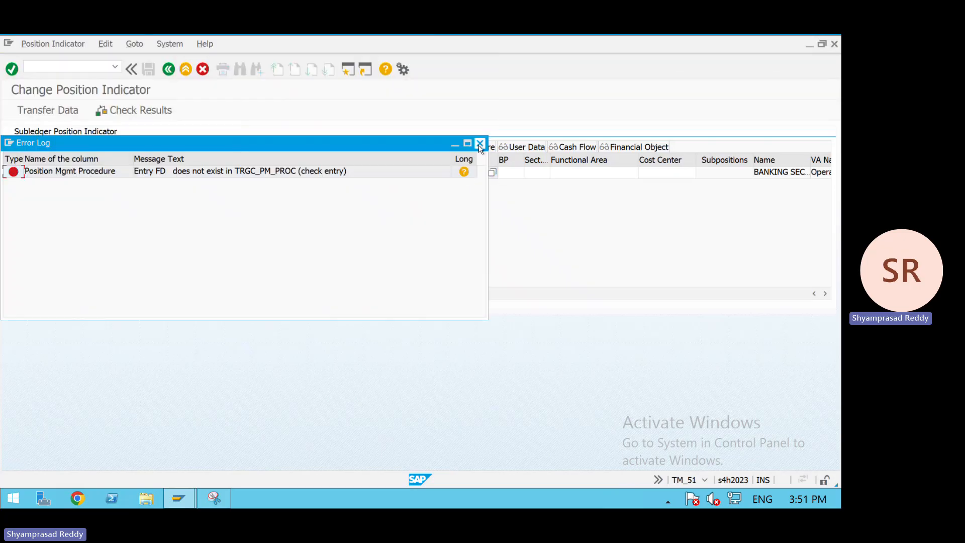
left_click(480, 144)
- Set the position management procedure to MM from the list of procedures
left_click(261, 174)
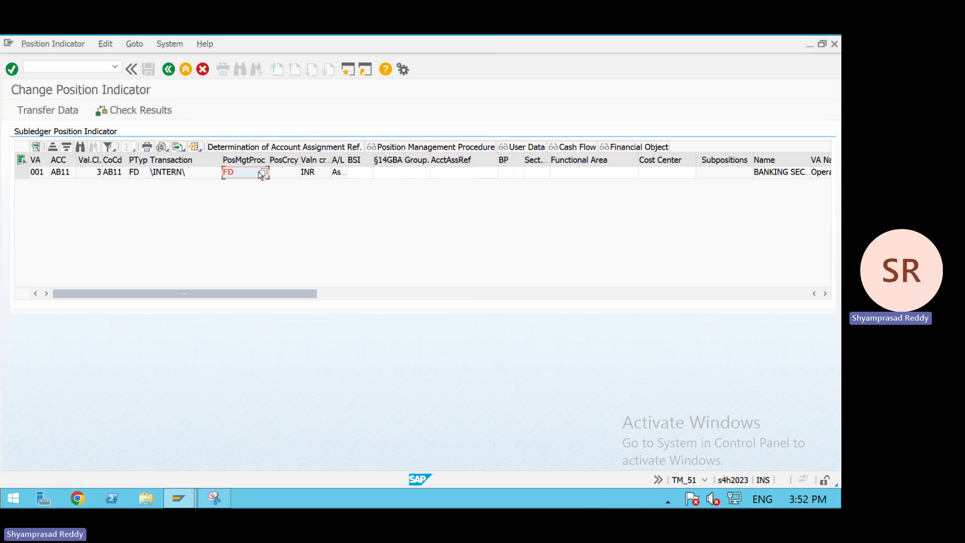
left_click(262, 173)
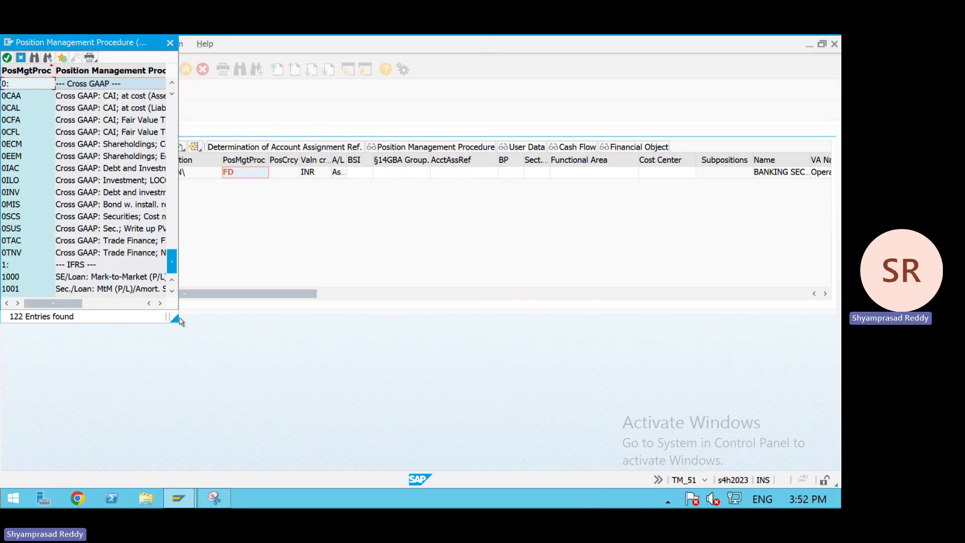
left_click_drag(171, 116, 174, 262)
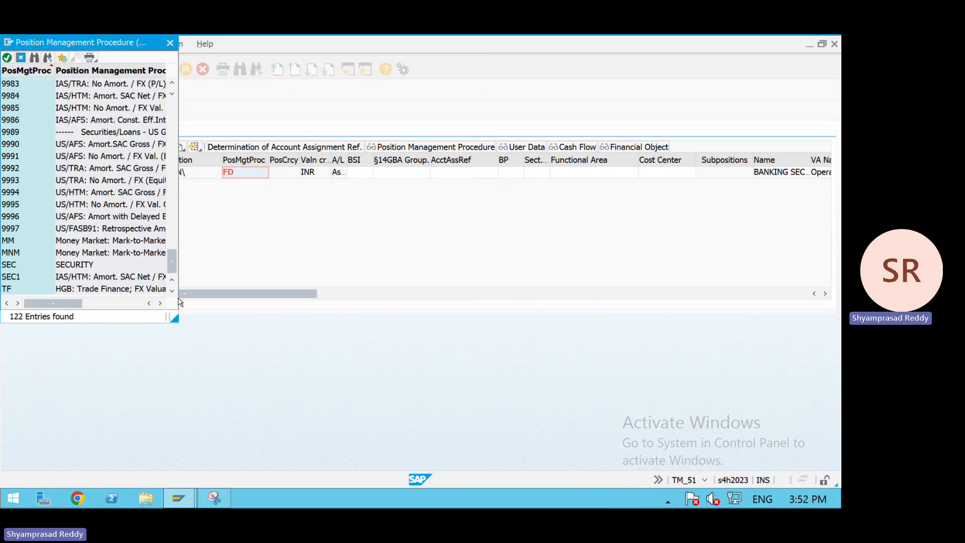
double_click(61, 240)
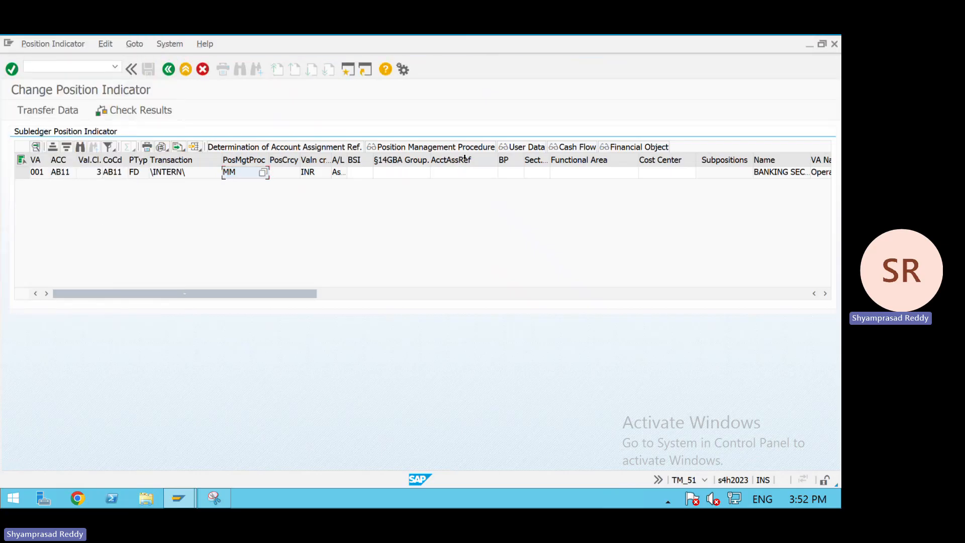
- Set the account assignment reference of the position indicator to FIXEDDEPOSIT
left_click(425, 176)
left_click(493, 173)
type("F")
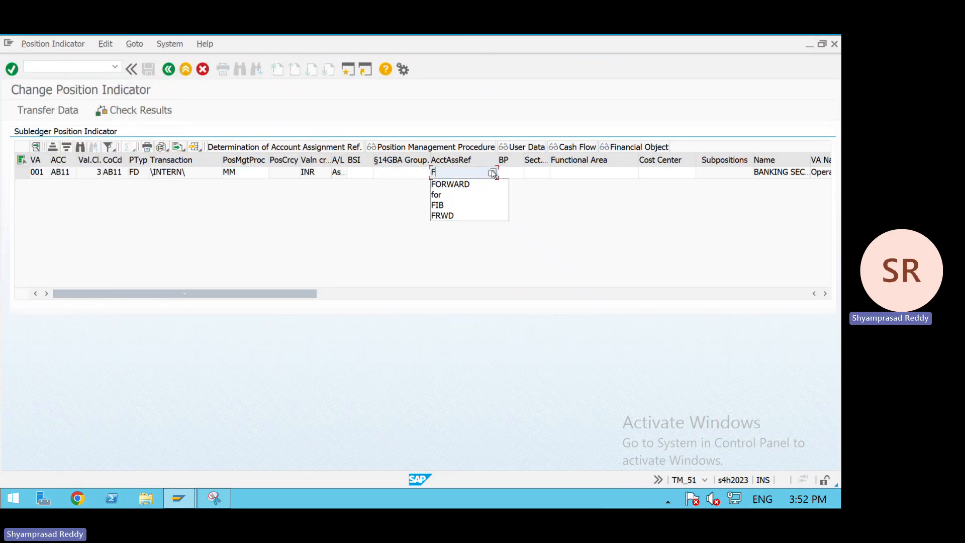
key("Down")
key("Down")
key("Down")
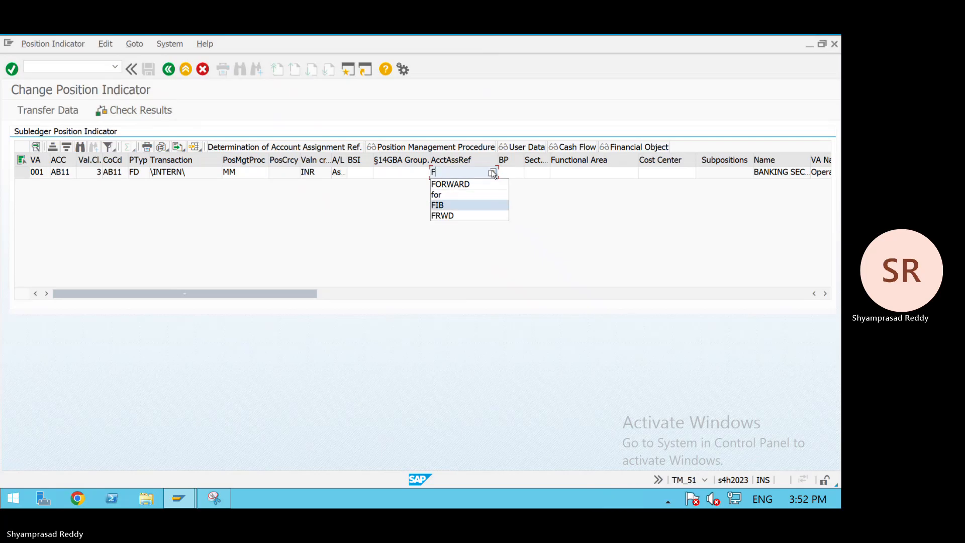
left_click(493, 173)
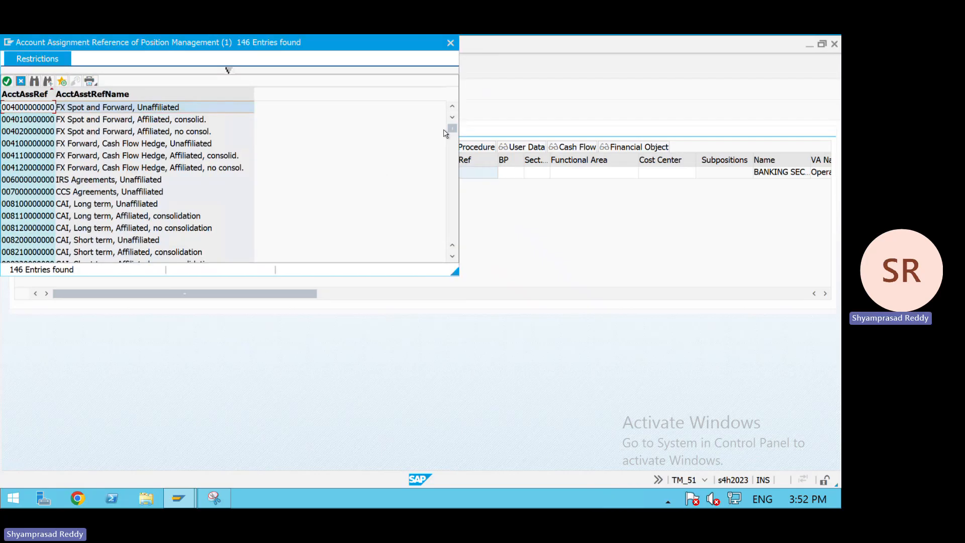
left_click_drag(451, 129, 462, 272)
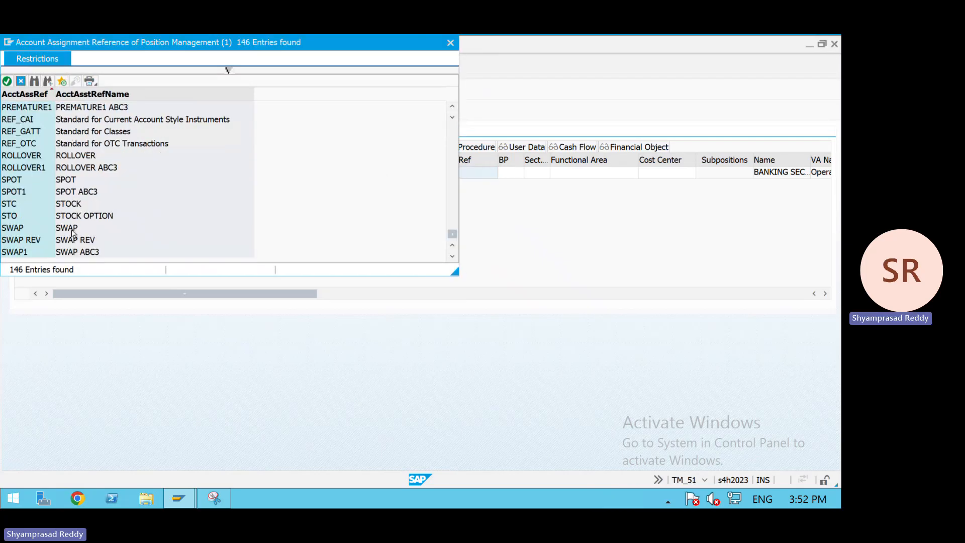
left_click(52, 182)
key("Up")
key("Up")
key("Up")
key("Up")
key("Up")
key("Up")
key("Up")
key("Up")
key("Up")
key("Up")
key("Up")
key("Up")
key("Up")
key("Up")
key("Up")
key("Up")
key("Up")
key("Up")
key("Up")
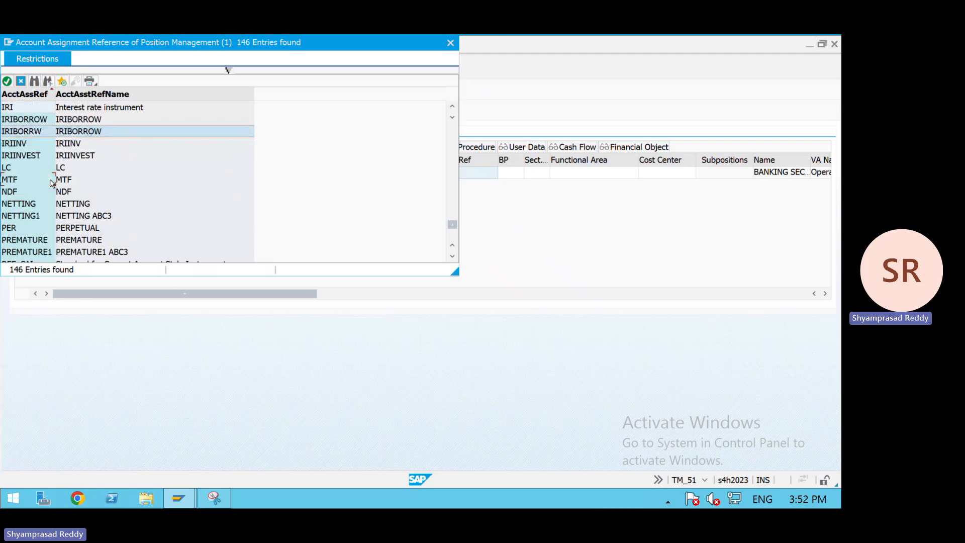
key("Up")
key("Up")
key("Up")
key("Up")
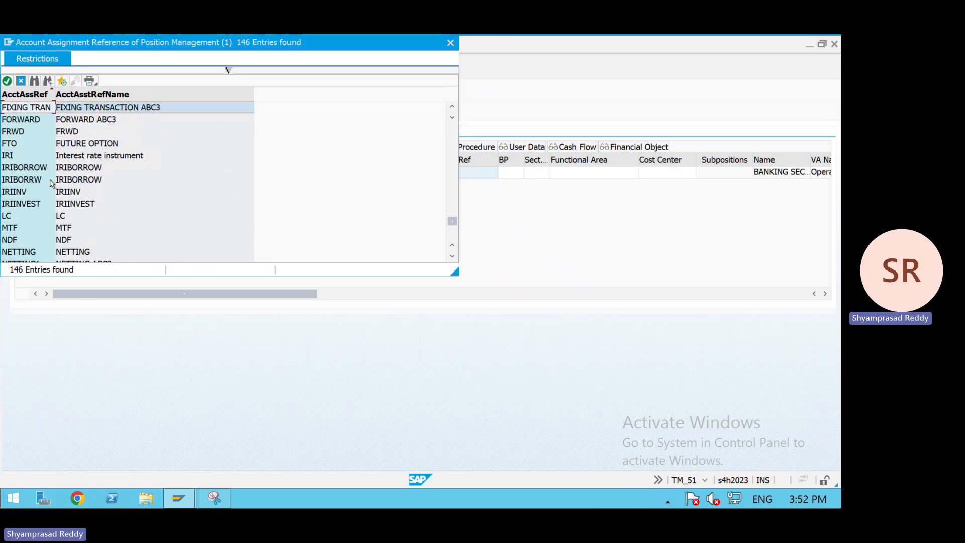
key("Up")
key("Up")
key("Up")
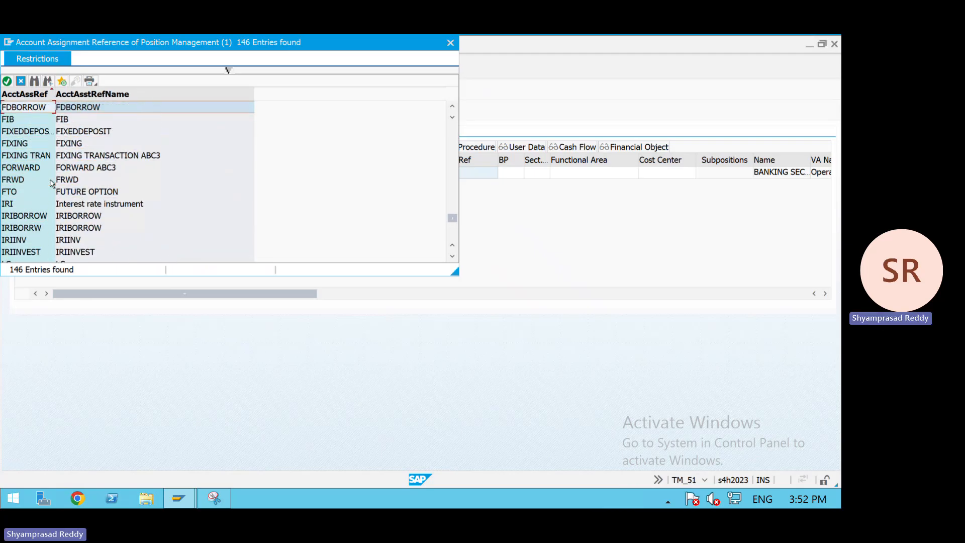
key("Down")
key("Down")
key("Return")
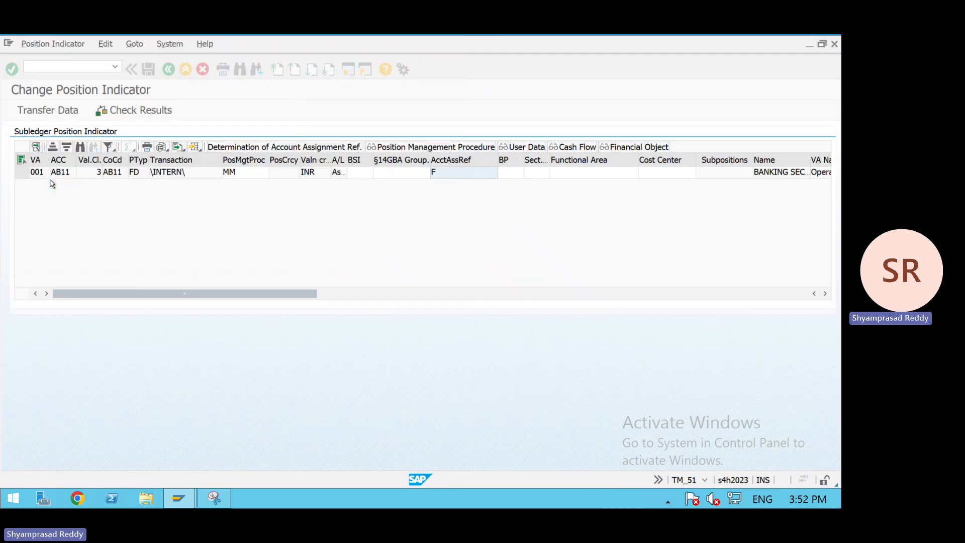
- Save the position indicator data and the new fixed-term deposit transaction
left_click(170, 68)
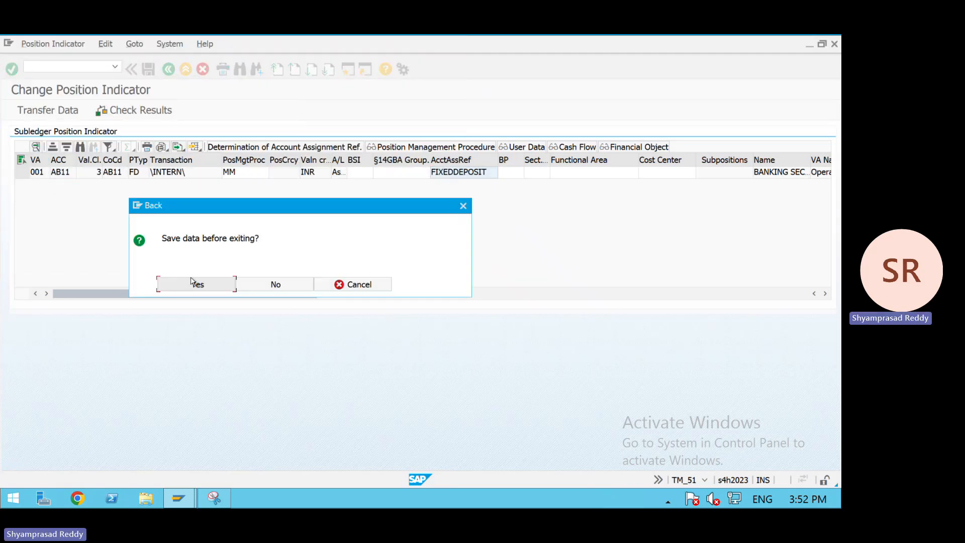
left_click(195, 282)
left_click(149, 70)
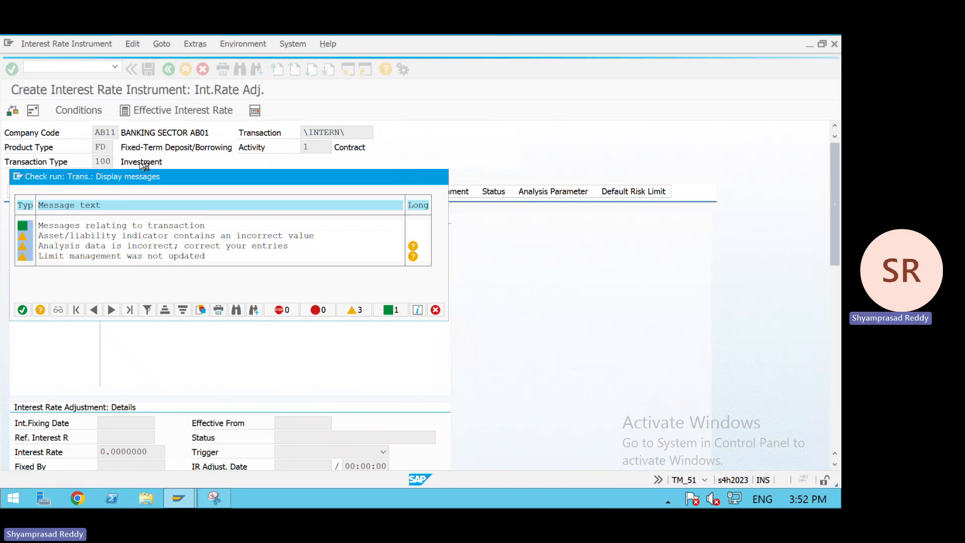
key("Return")
- Open the saved transaction 125 for changing and go to its analysis parameters
left_click(50, 45)
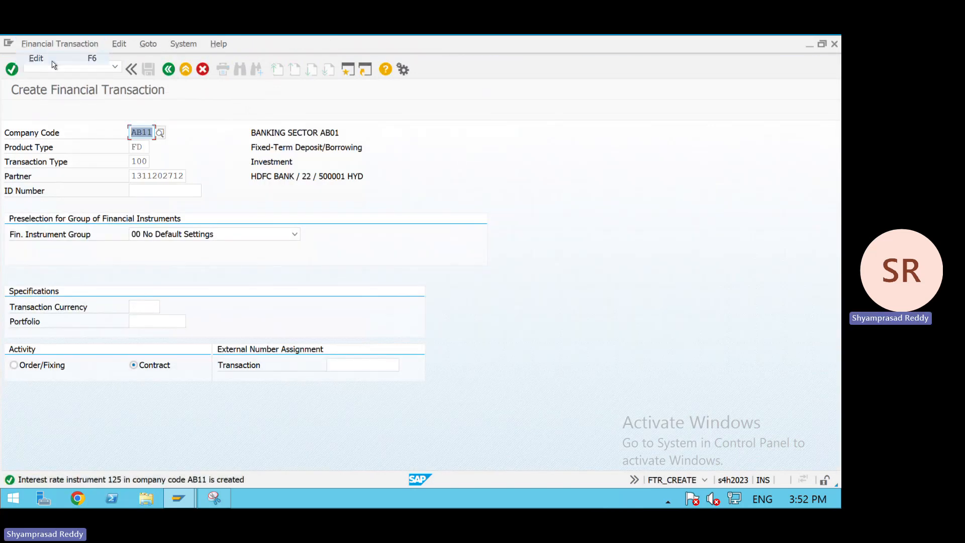
left_click(36, 57)
left_click(129, 180)
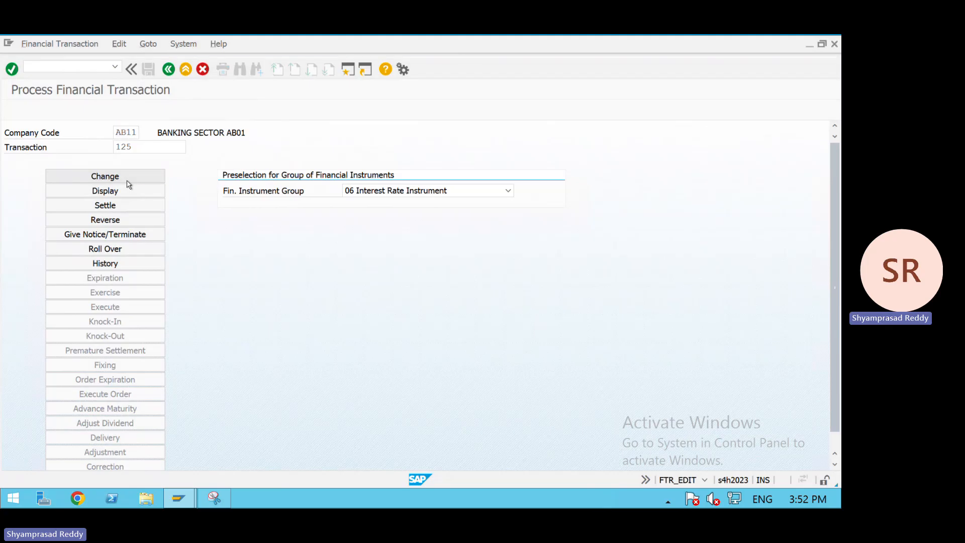
left_click(552, 190)
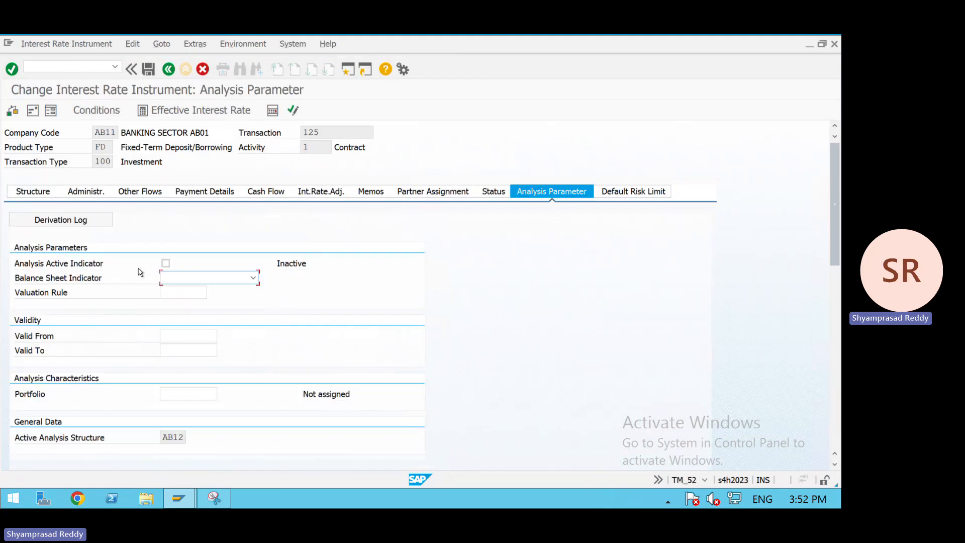
- Activate analysis, set the balance sheet indicator to 0 Asset transaction and the valuation rule to AB11
left_click(165, 262)
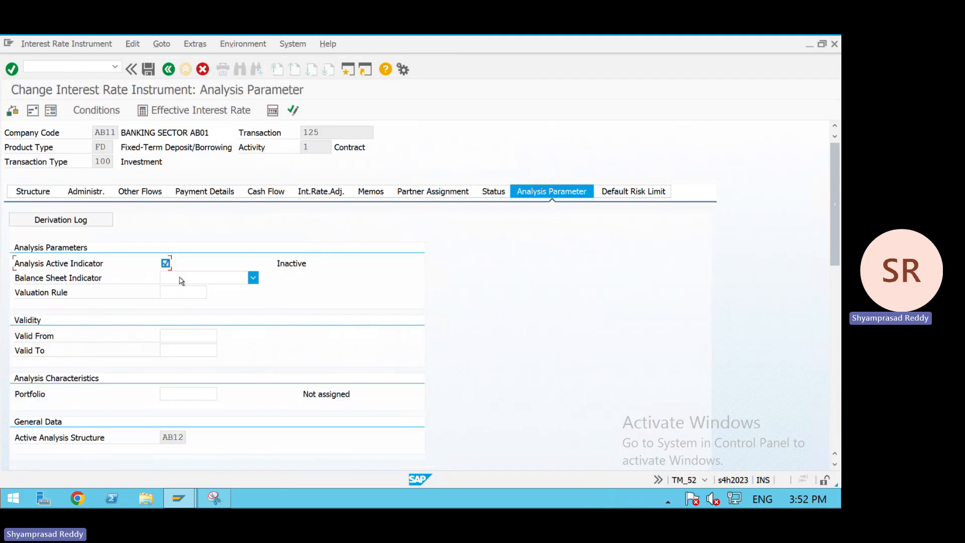
left_click(181, 279)
left_click(182, 290)
left_click(181, 291)
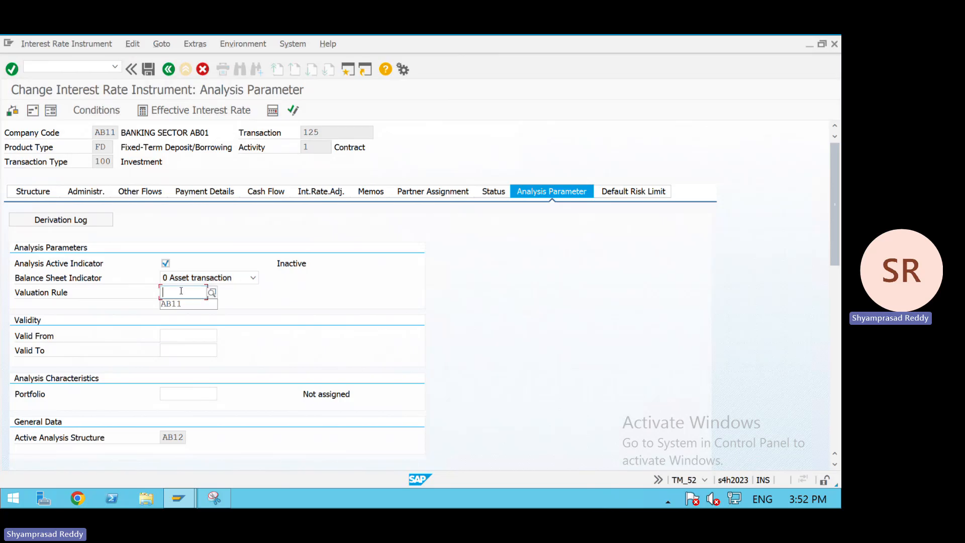
key("Return")
- Fill in the analysis portfolio MM and save the changed transaction
left_click(196, 344)
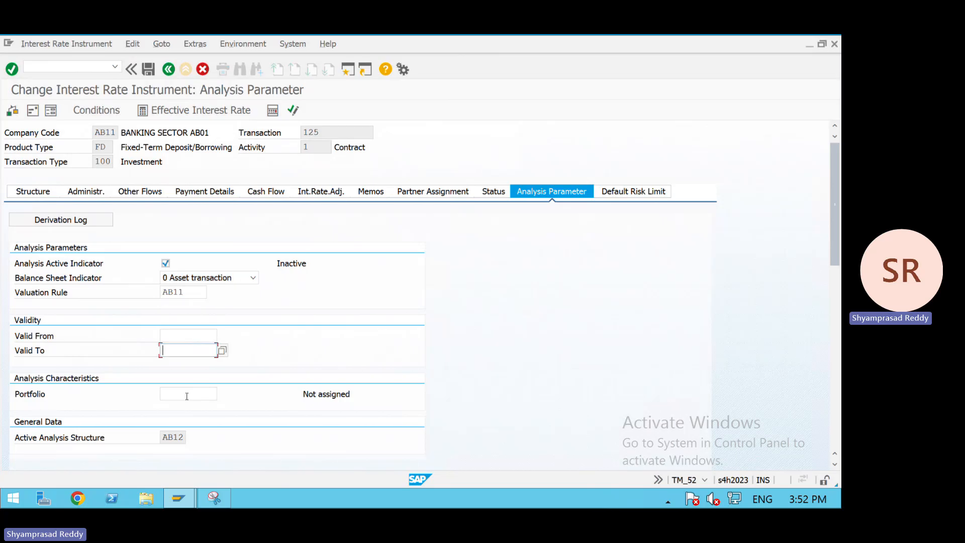
left_click(187, 395)
key("Return")
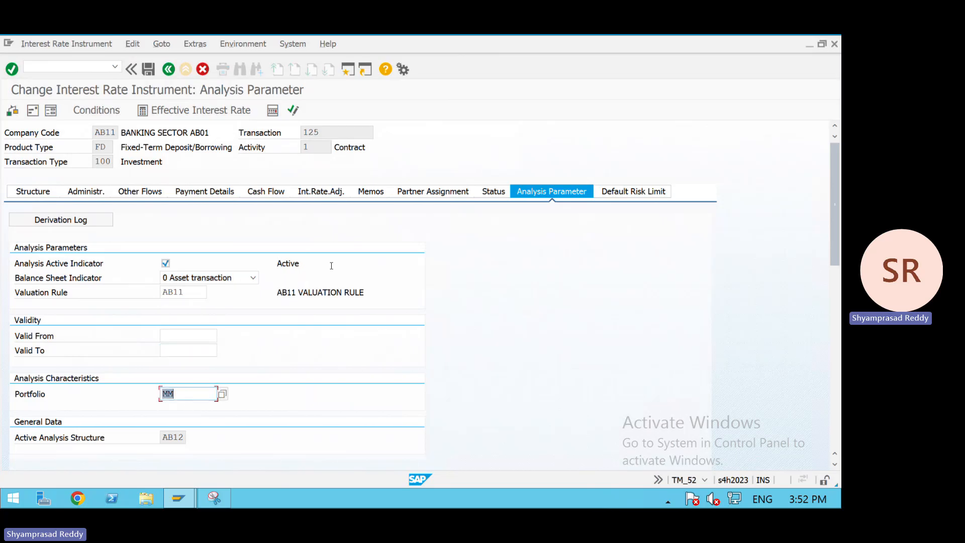
left_click(151, 73)
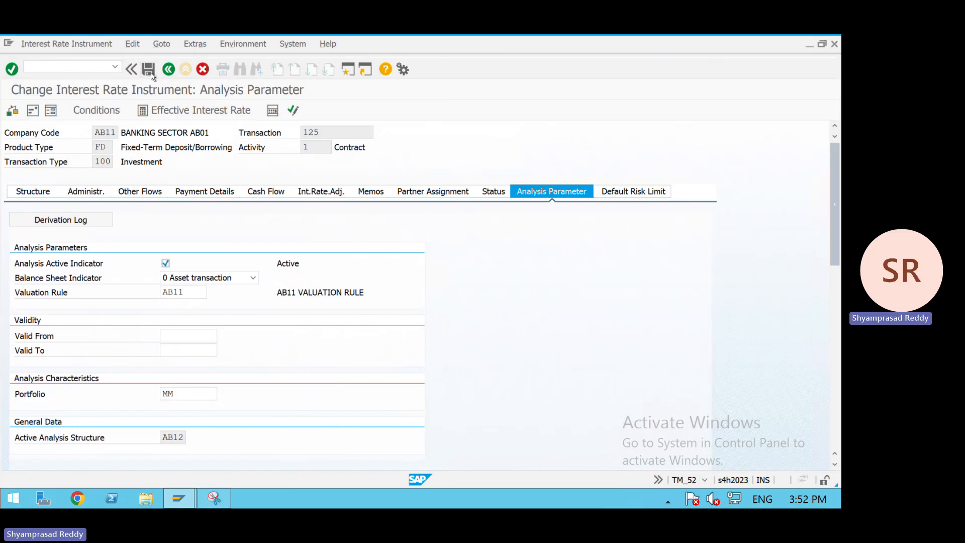
key("Return")
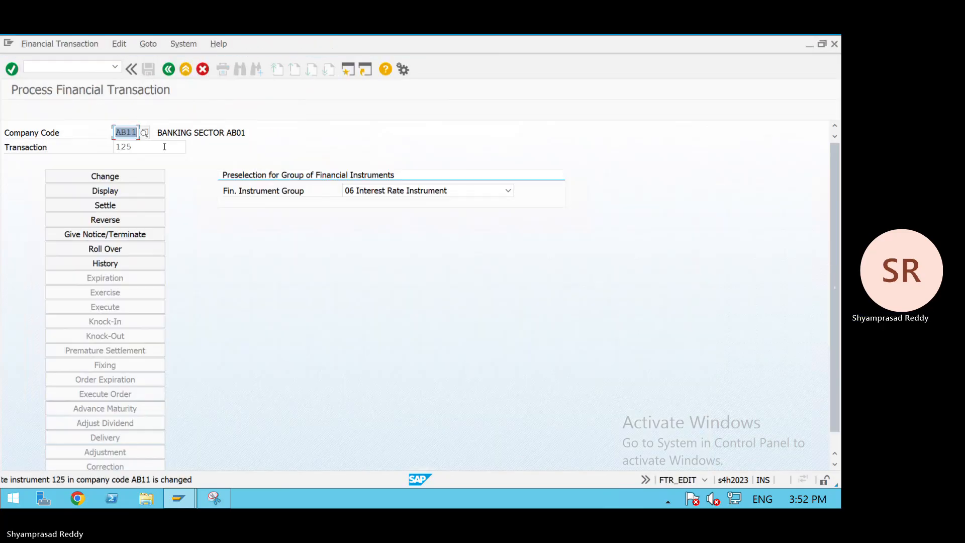
- Settle transaction 125 and save the settlement, acknowledging the check messages
left_click(111, 203)
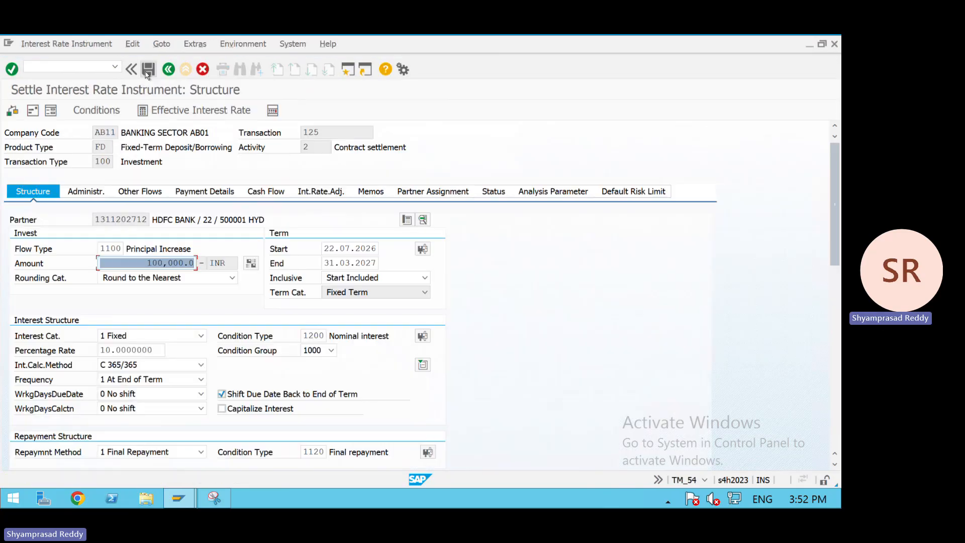
left_click(149, 73)
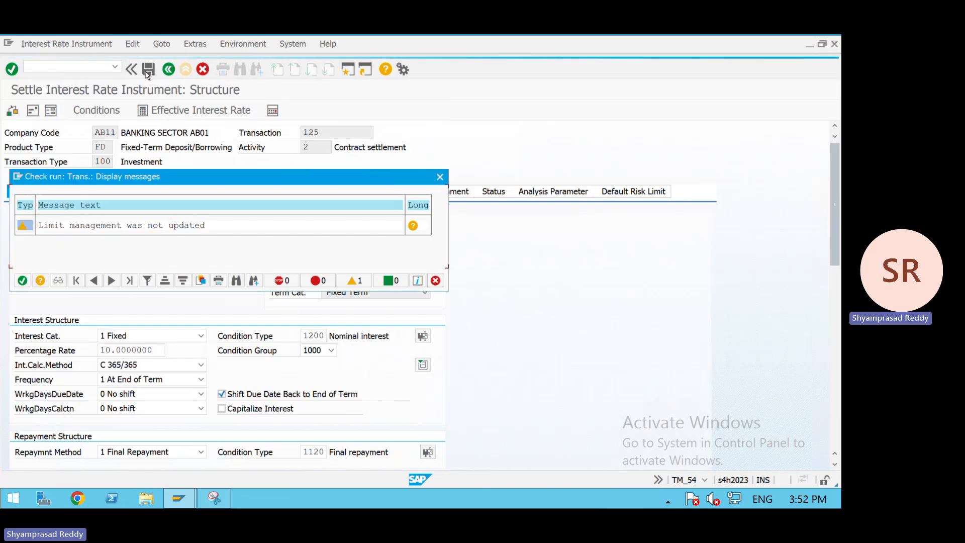
key("Return")
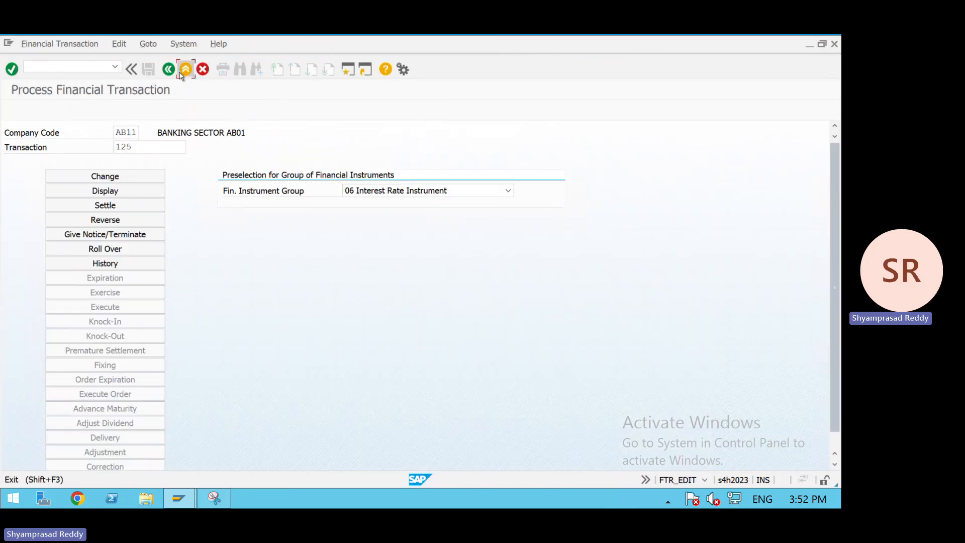
- Run Calculate Market Risk Key Figures for valuation area 001 and inspect the portfolio AB11/MM results
left_click(181, 72)
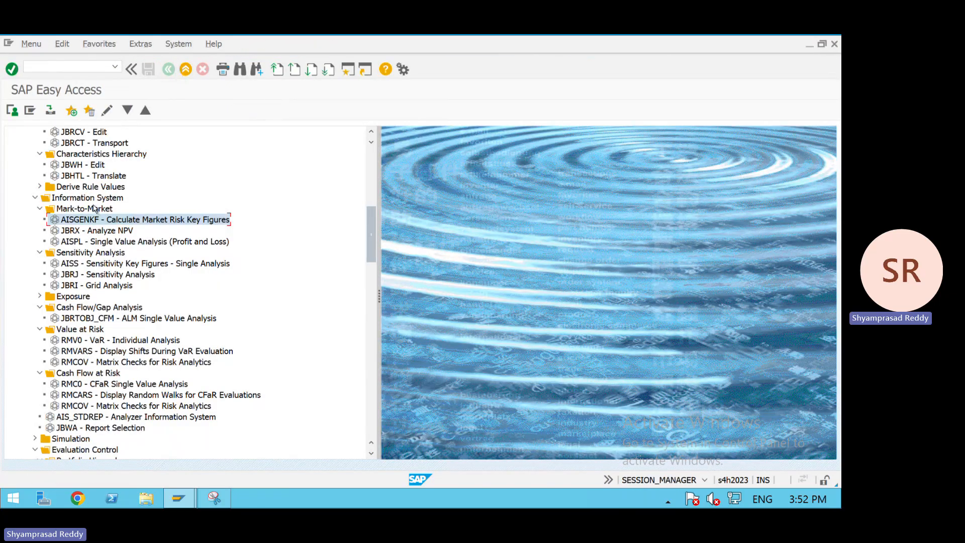
left_click(375, 194)
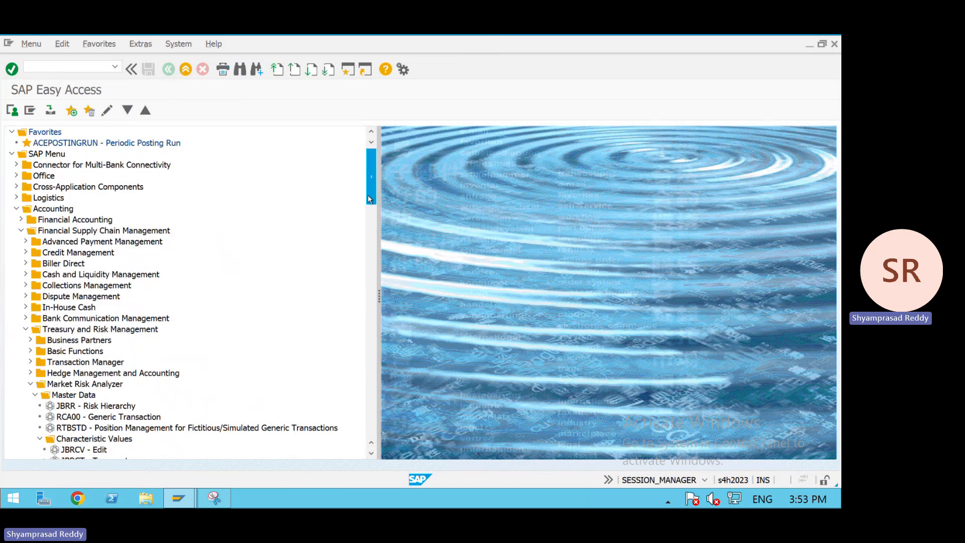
left_click_drag(368, 195, 369, 266)
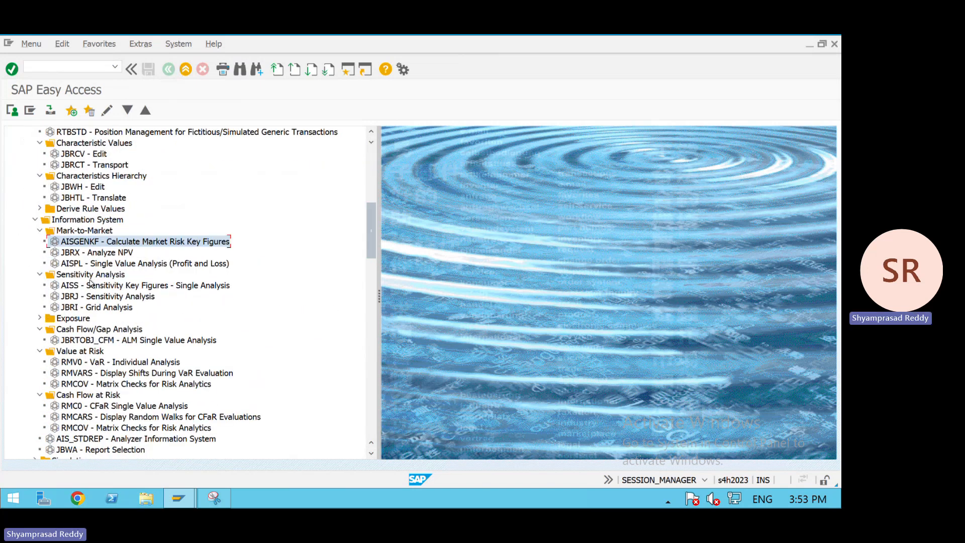
left_click(85, 253)
double_click(123, 241)
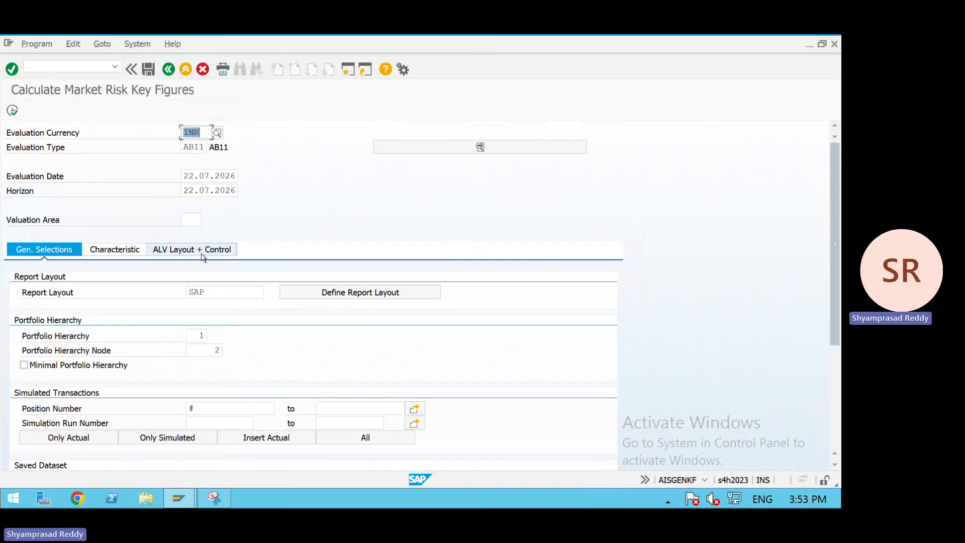
left_click(192, 221)
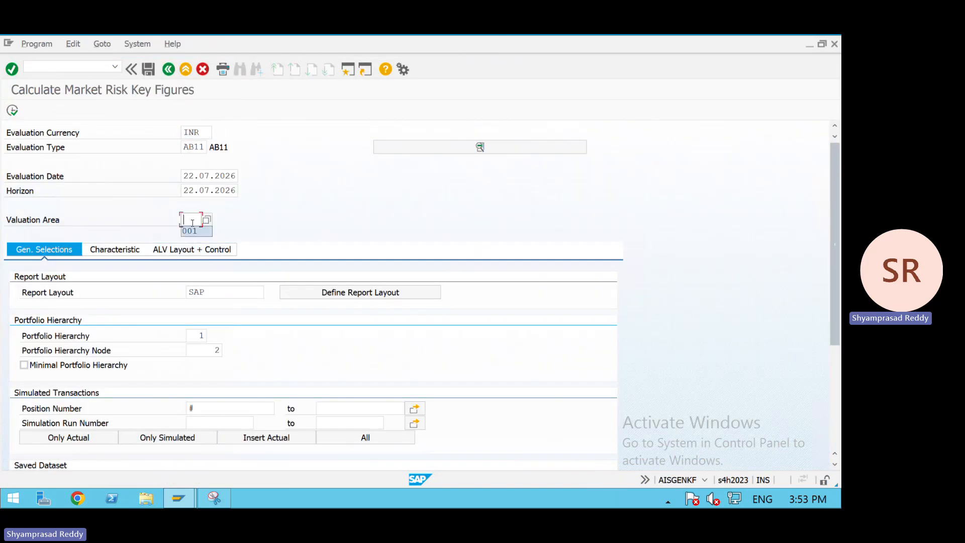
left_click(191, 230)
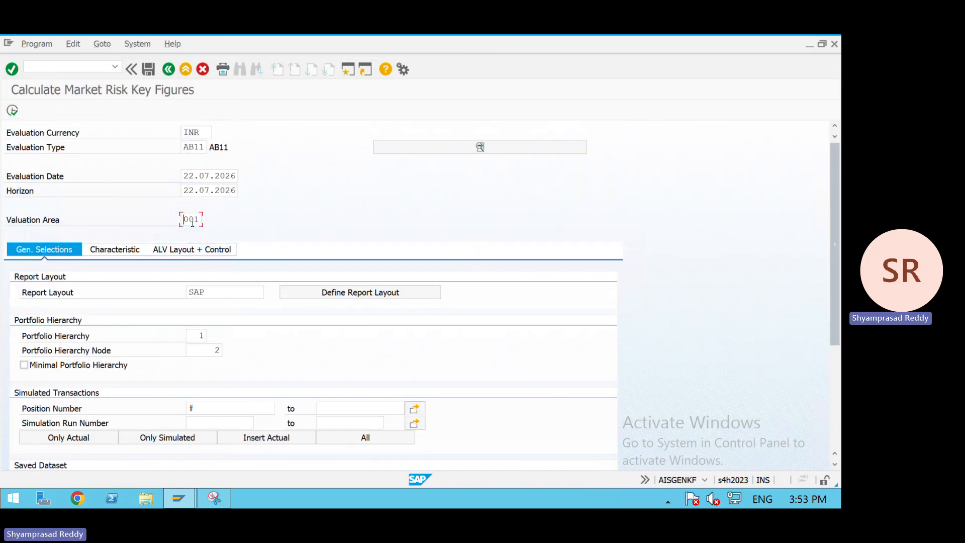
left_click(16, 114)
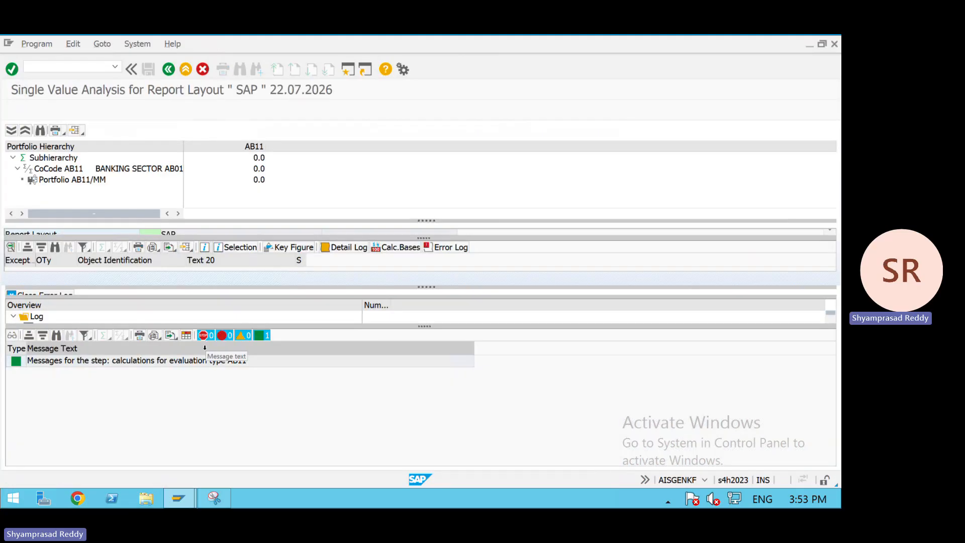
left_click(55, 184)
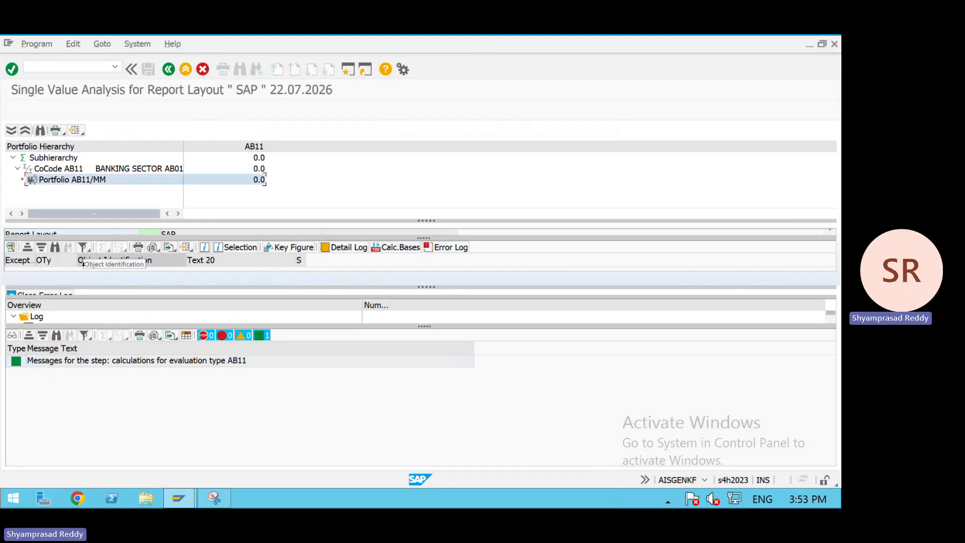
left_click_drag(118, 235, 166, 314)
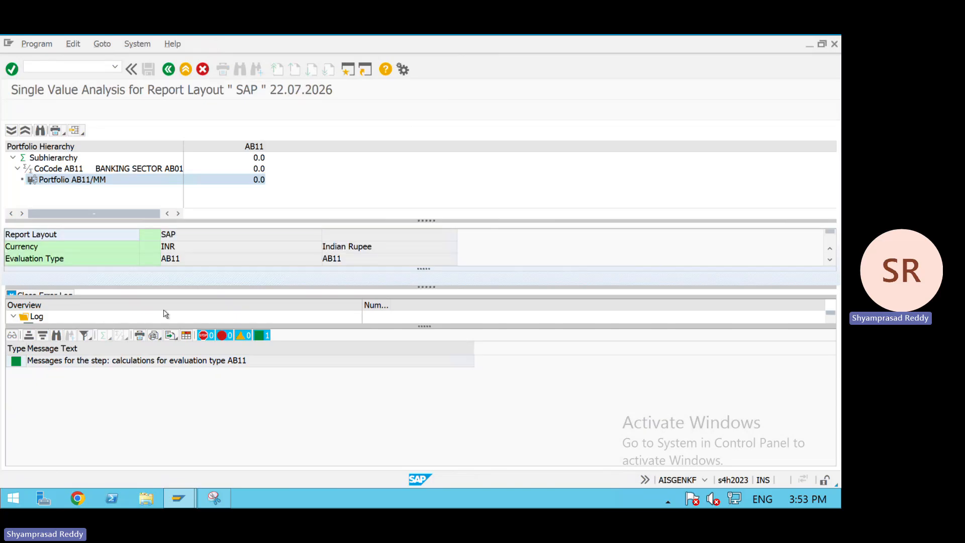
- Run Analyze NPV in INR for evaluation type AB11 and valuation area 001
left_click(169, 68)
left_click(170, 67)
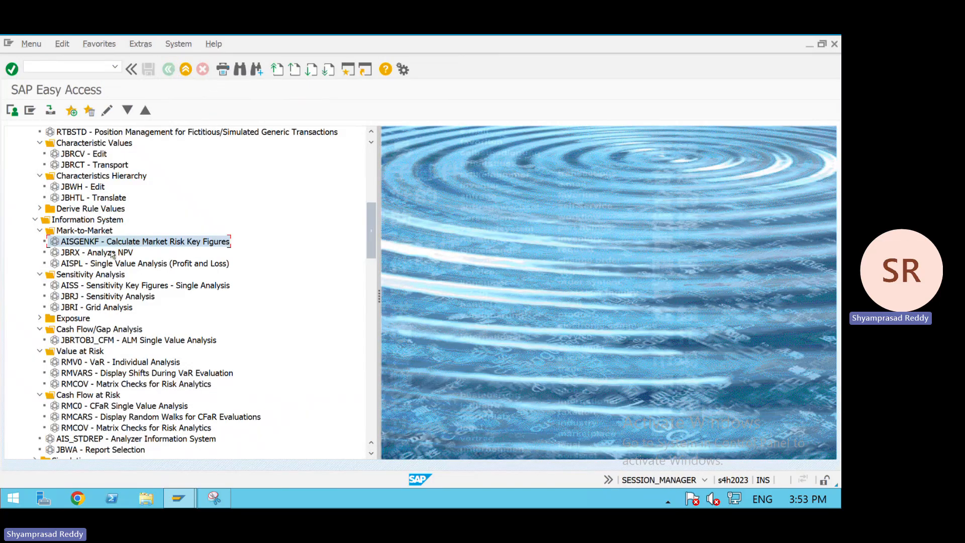
double_click(114, 251)
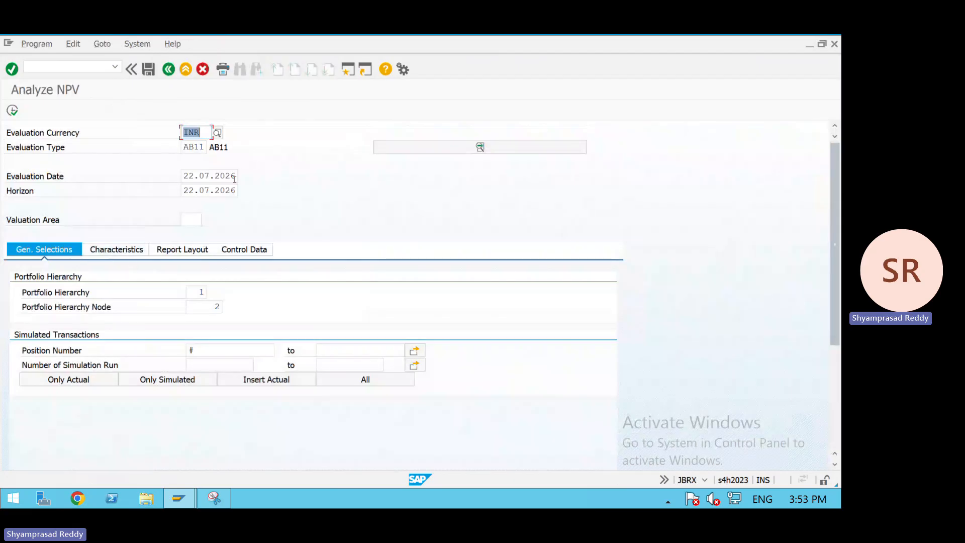
left_click(198, 221)
key("Down")
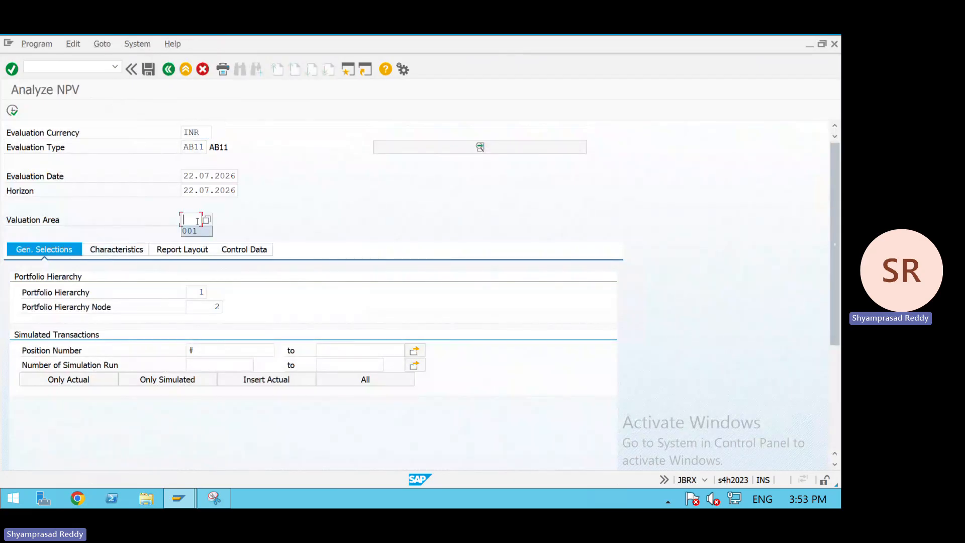
key("Return")
left_click(13, 110)
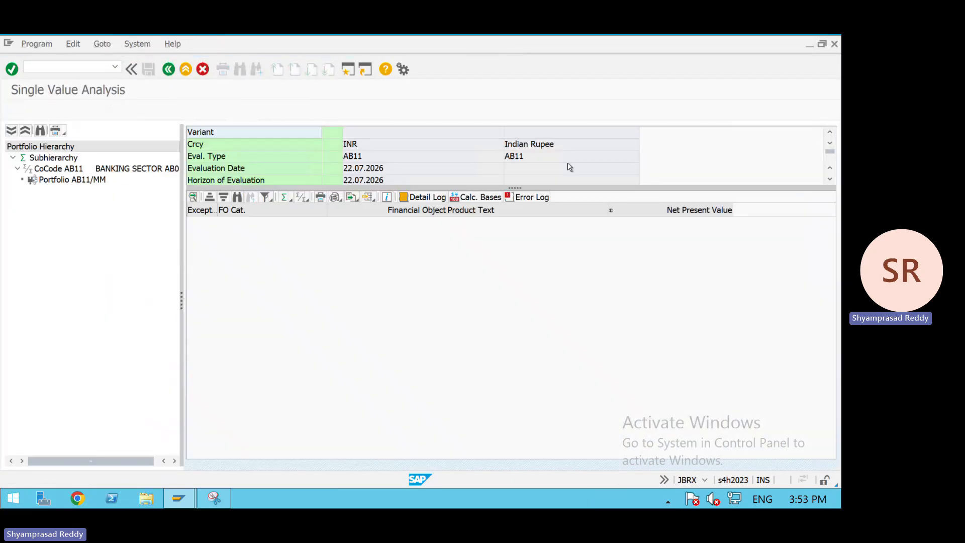
- Examine the NPV single value analysis for each node of the portfolio hierarchy, then leave the report
left_click(105, 179)
left_click(88, 170)
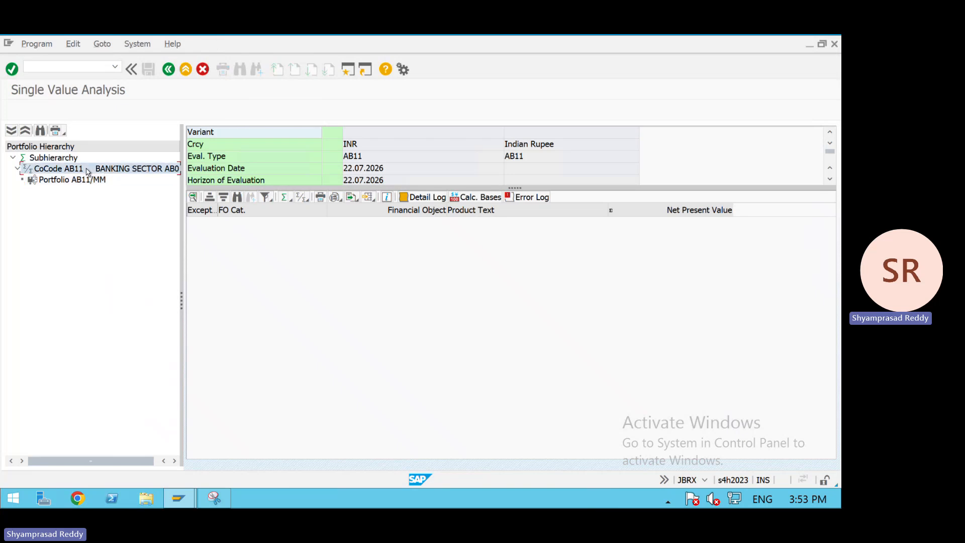
left_click(81, 182)
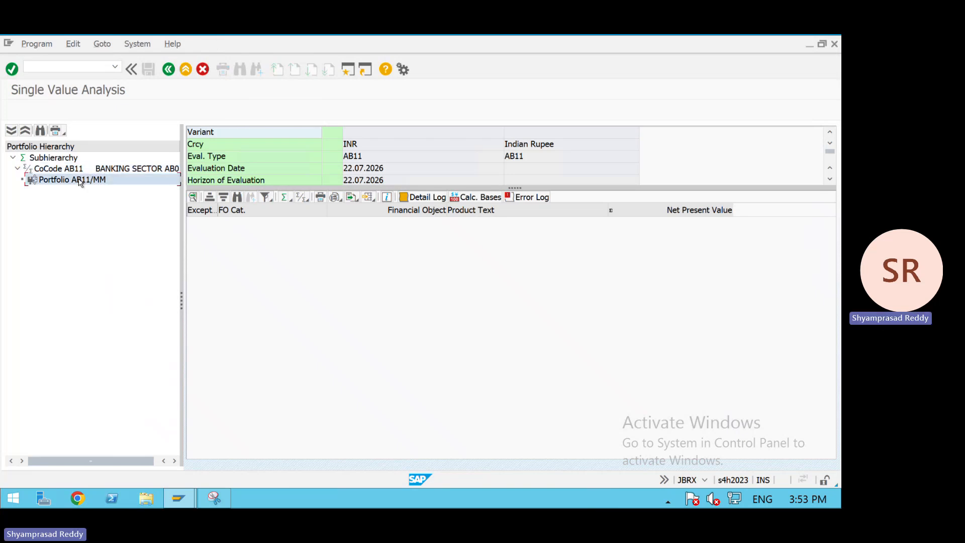
left_click(67, 168)
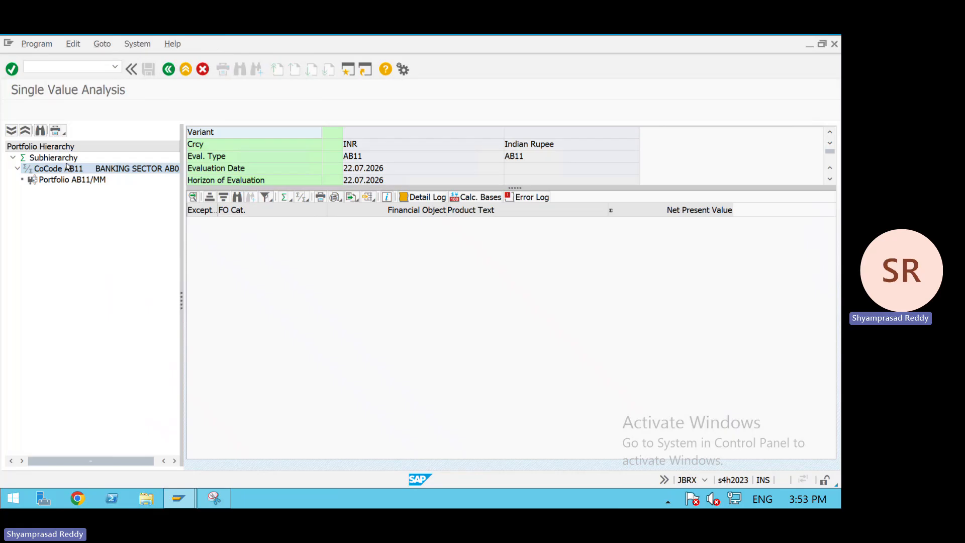
left_click(25, 159)
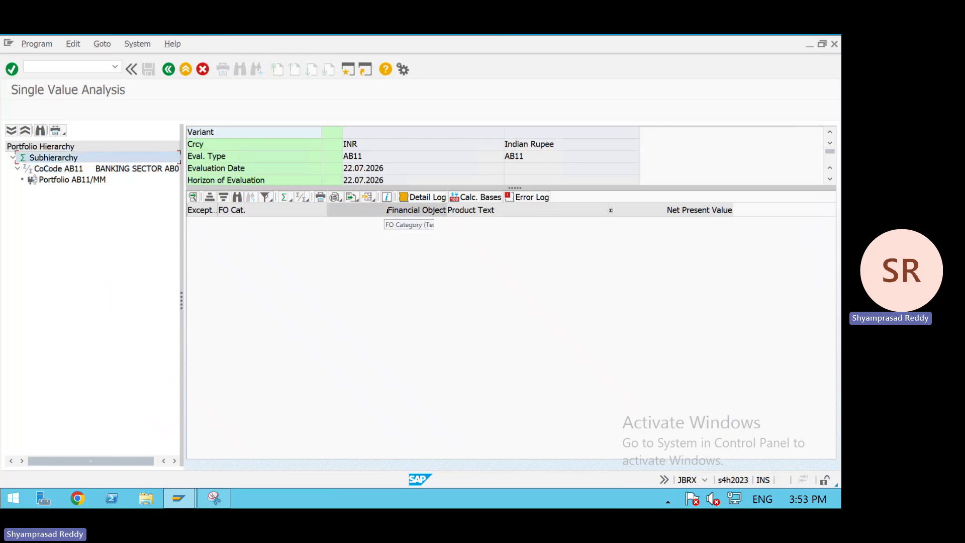
left_click_drag(407, 188, 408, 240)
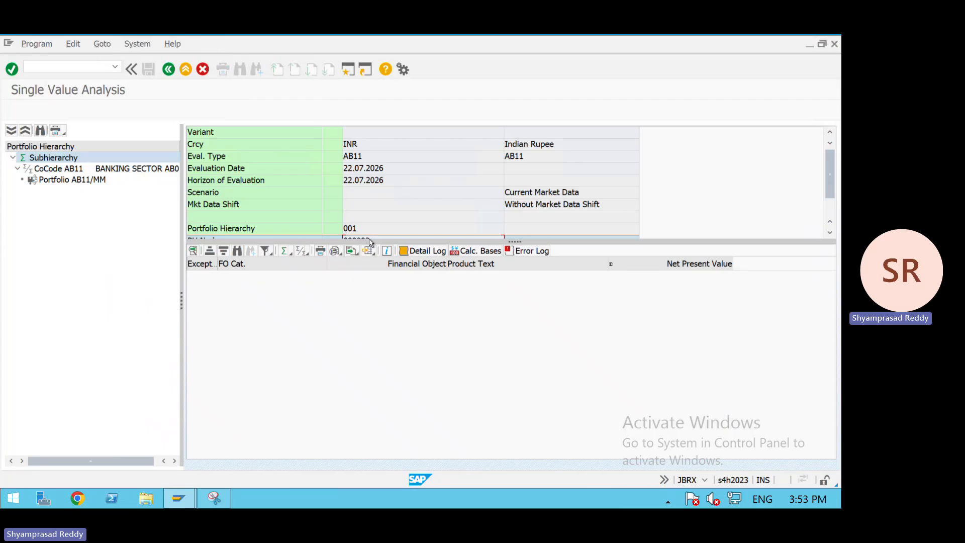
left_click(82, 168)
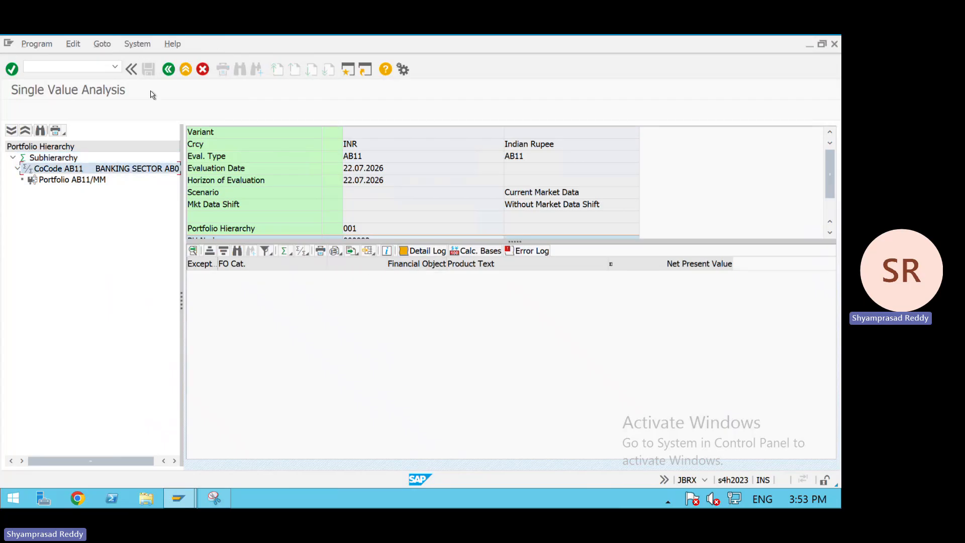
left_click(169, 69)
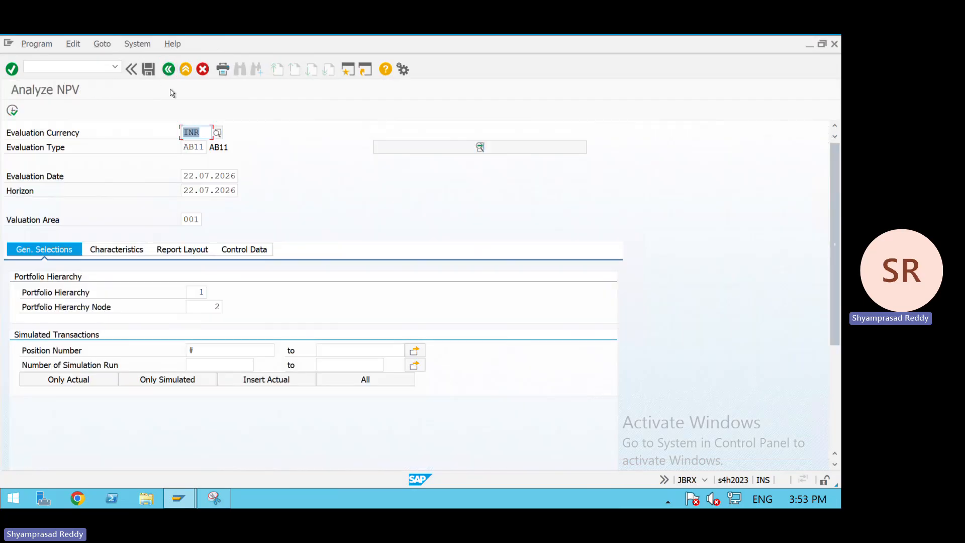
left_click(169, 70)
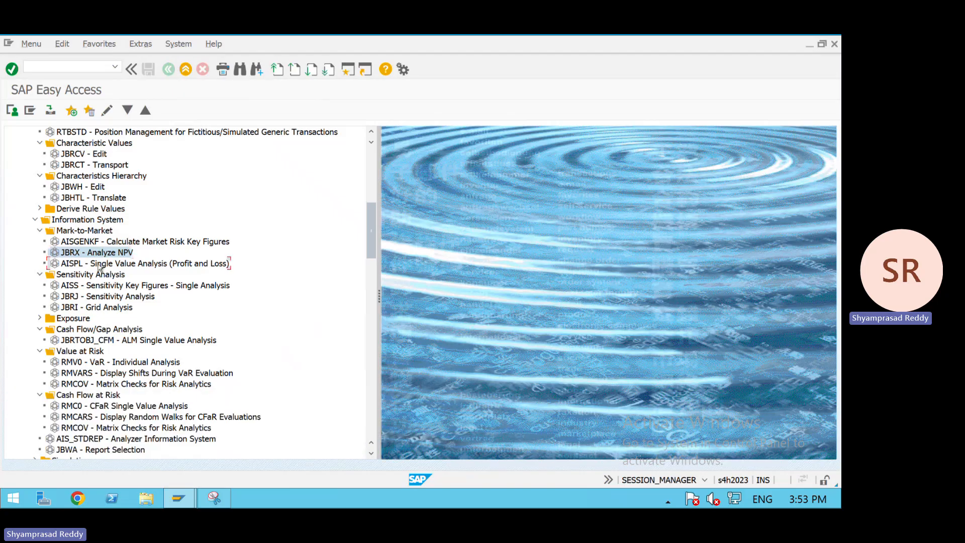
- Run the Single Value Analysis (Profit and Loss) with the default selections
double_click(101, 264)
left_click(13, 111)
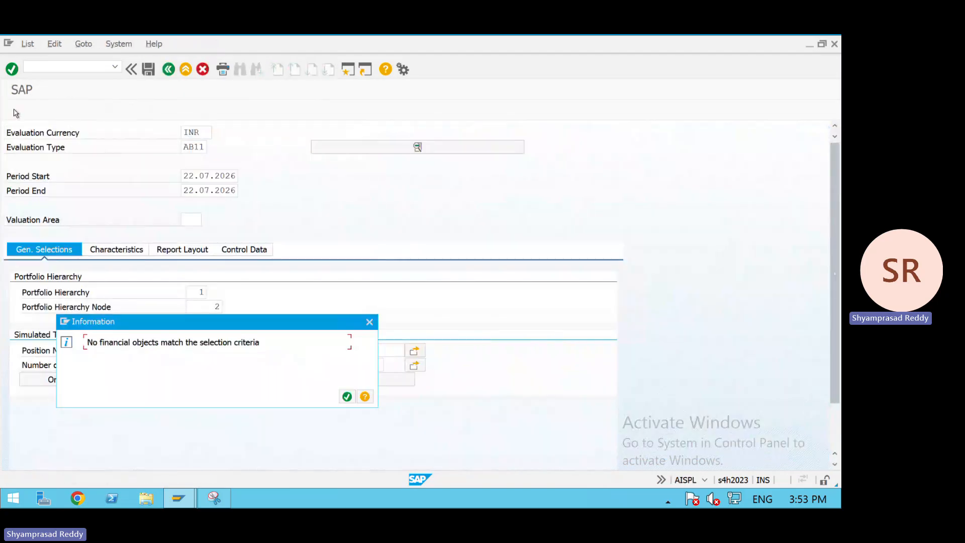
key("Return")
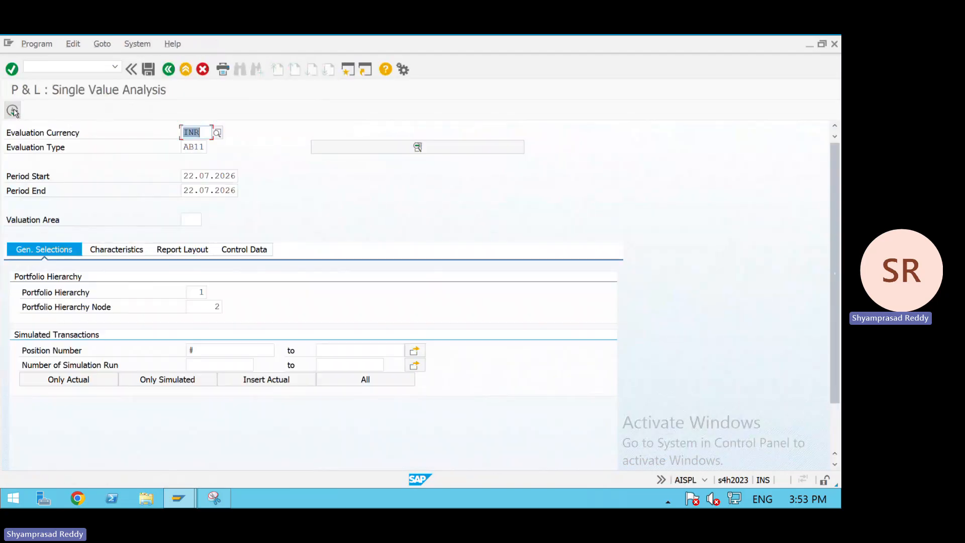
- Open financial transaction processing with the command /NFTR_EDIT
left_click(56, 66)
type("/NFTR")
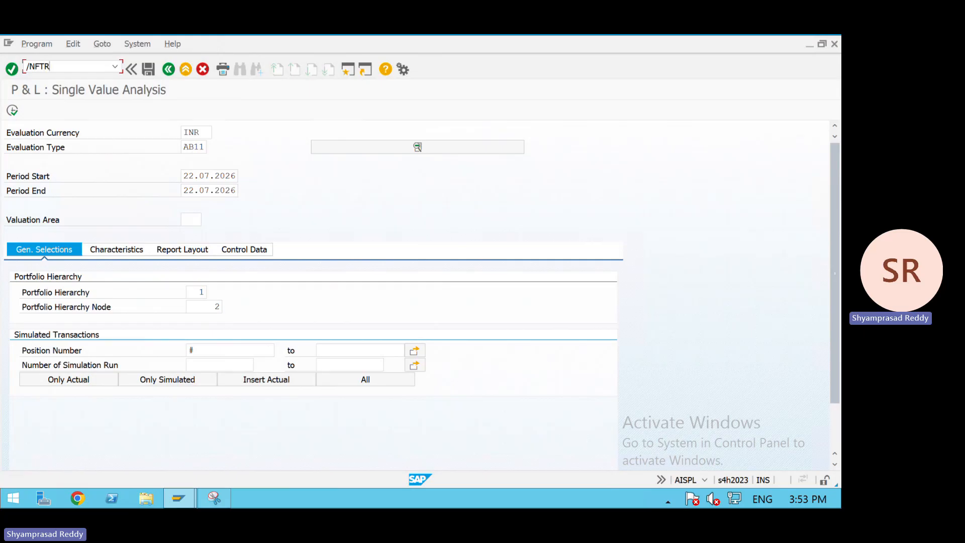
type("_EDIT")
key("Return")
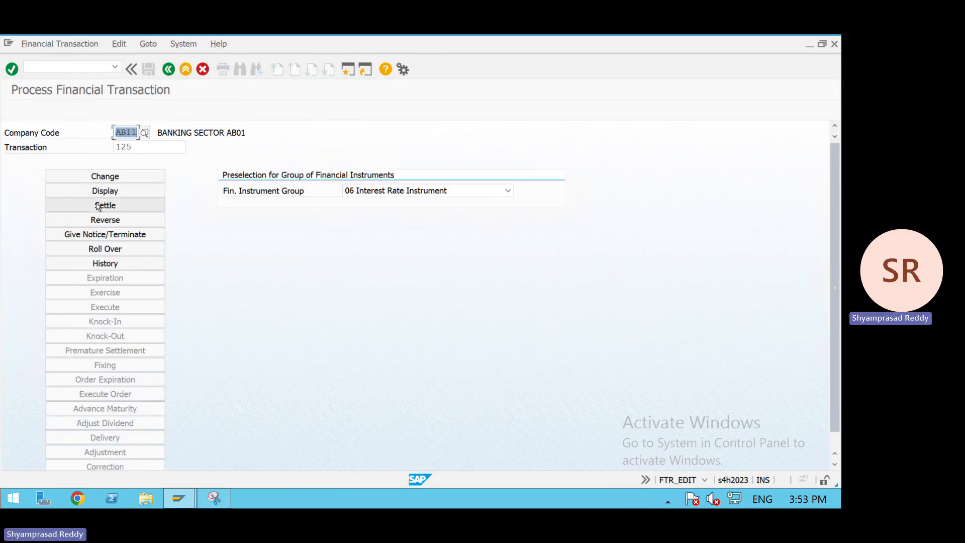
- Post the flows of transaction 125 in company code AB11 up to 22.07.2026
left_click(105, 205)
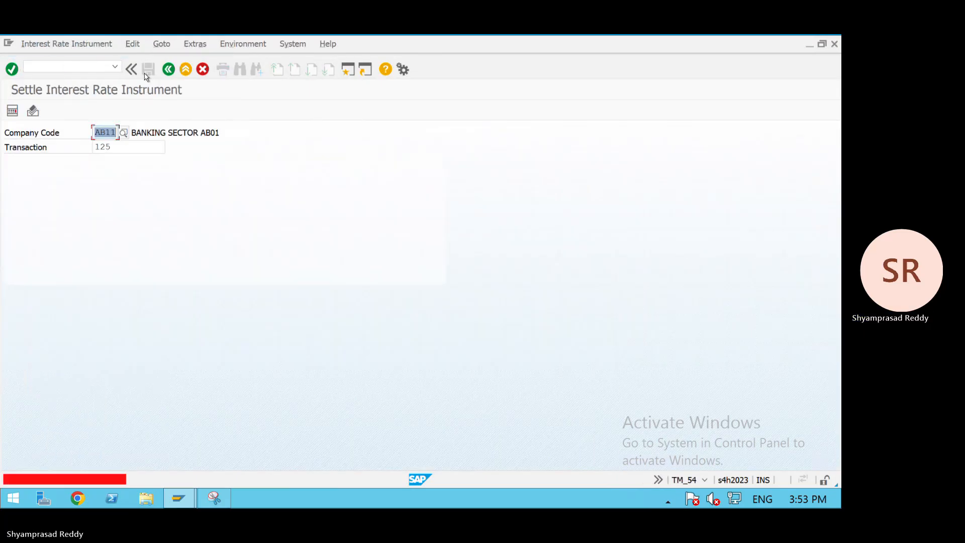
left_click(103, 68)
key("Return")
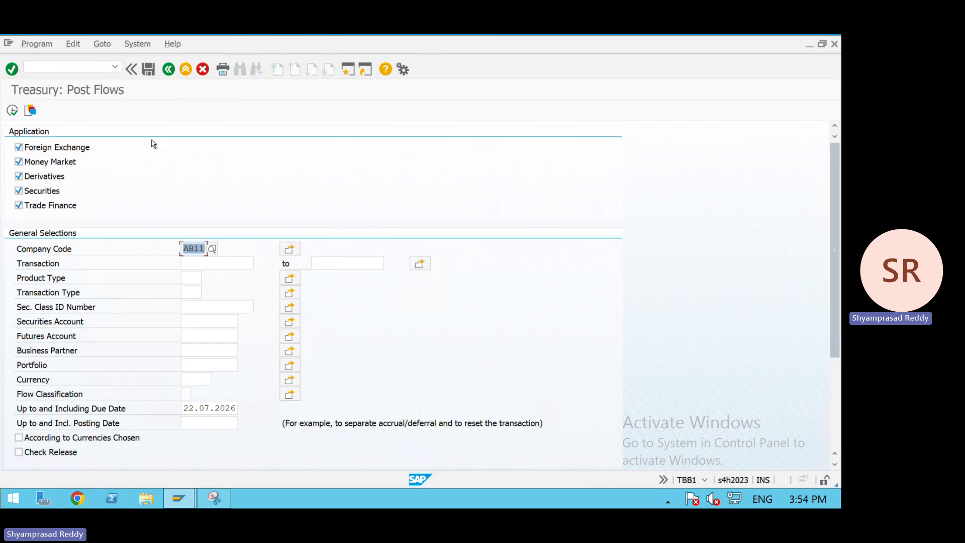
left_click(187, 263)
type("125")
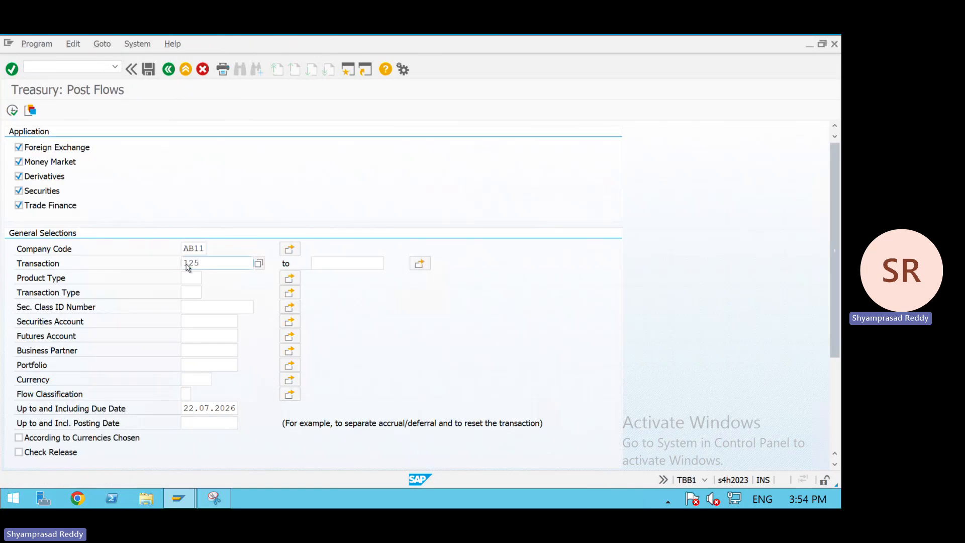
left_click(12, 110)
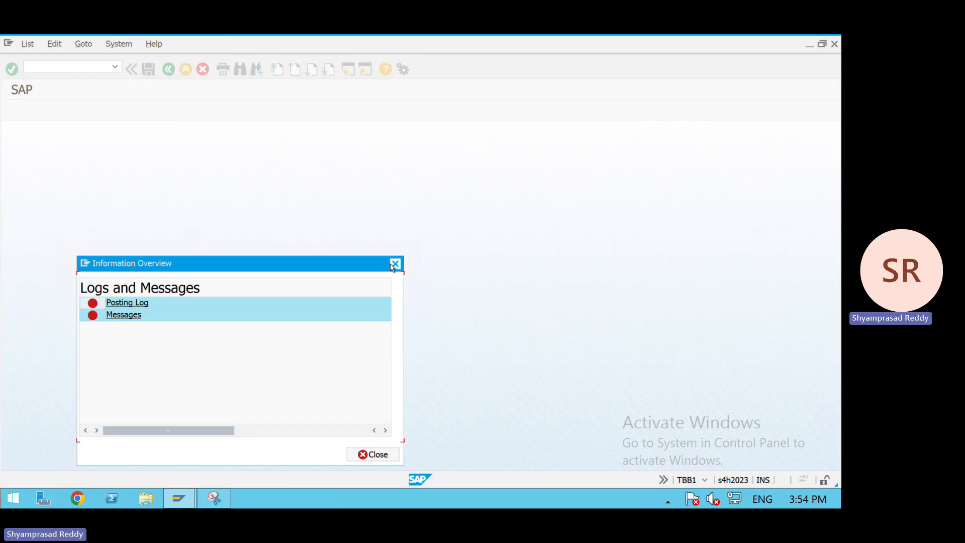
- Open financial transaction 1 of company code AB11 for change
left_click(126, 314)
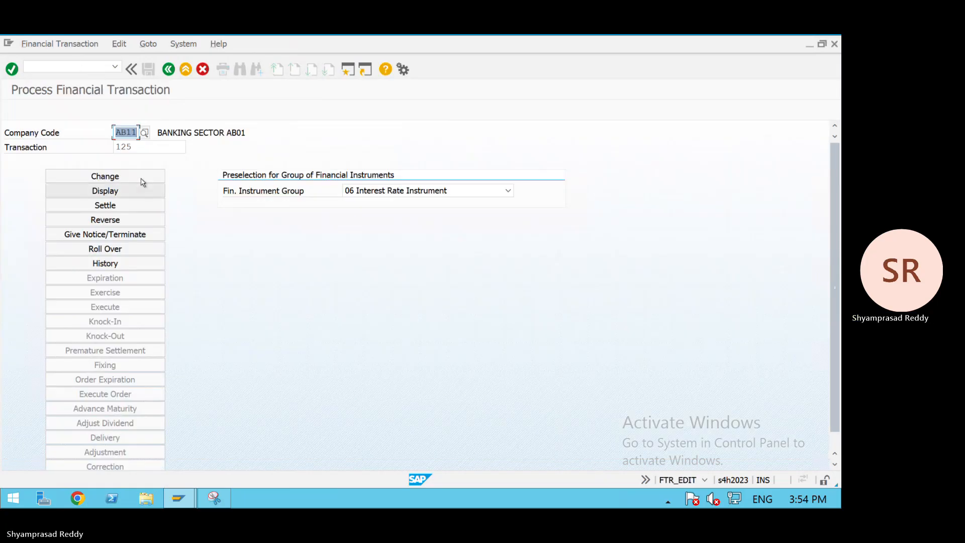
key("BackSpace")
type("AB11")
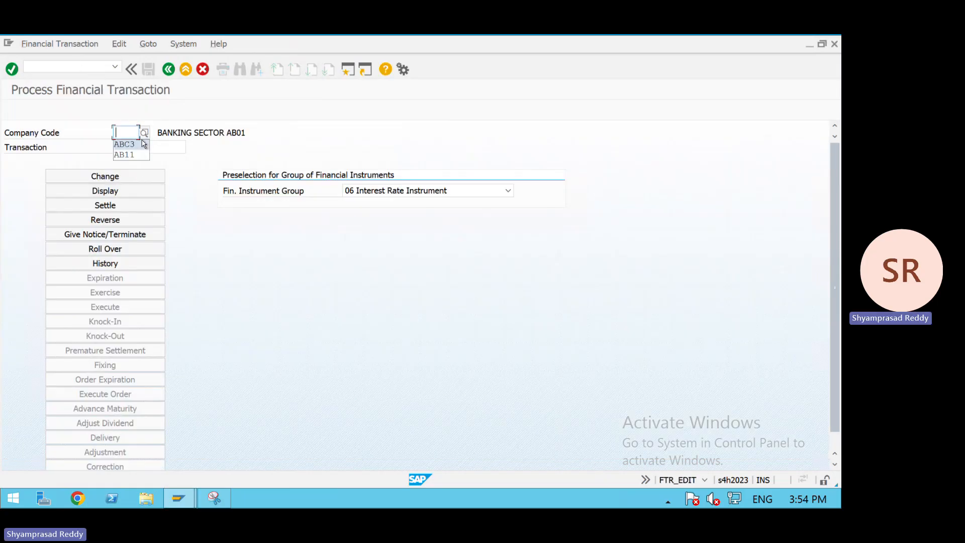
key("Tab")
type("1")
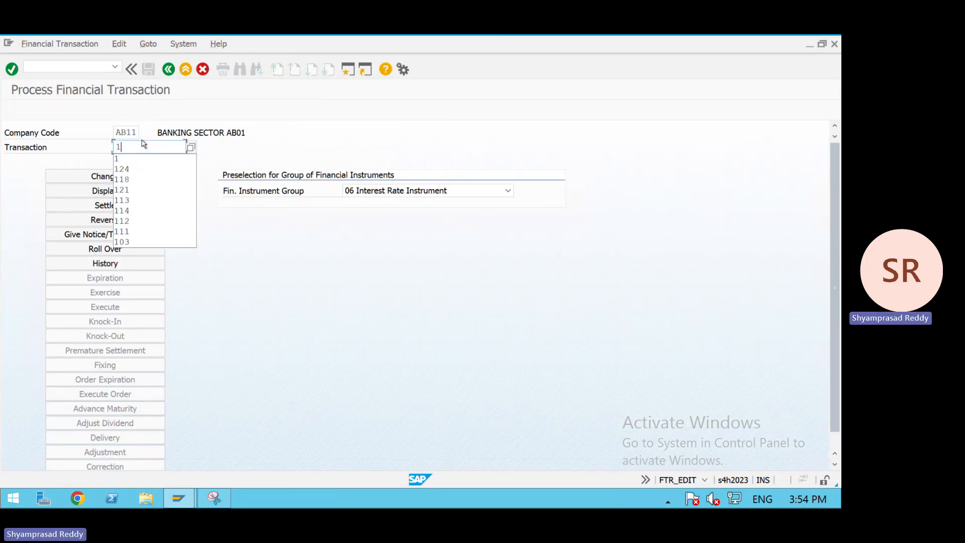
left_click(102, 174)
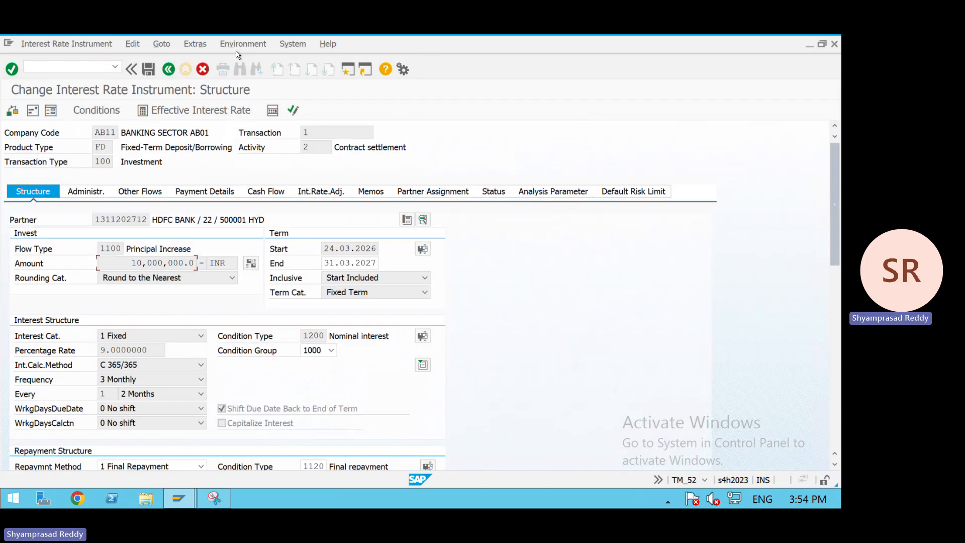
- Examine the position indicator of transaction 1, then leave the transaction without saving
double_click(236, 51)
left_click(244, 47)
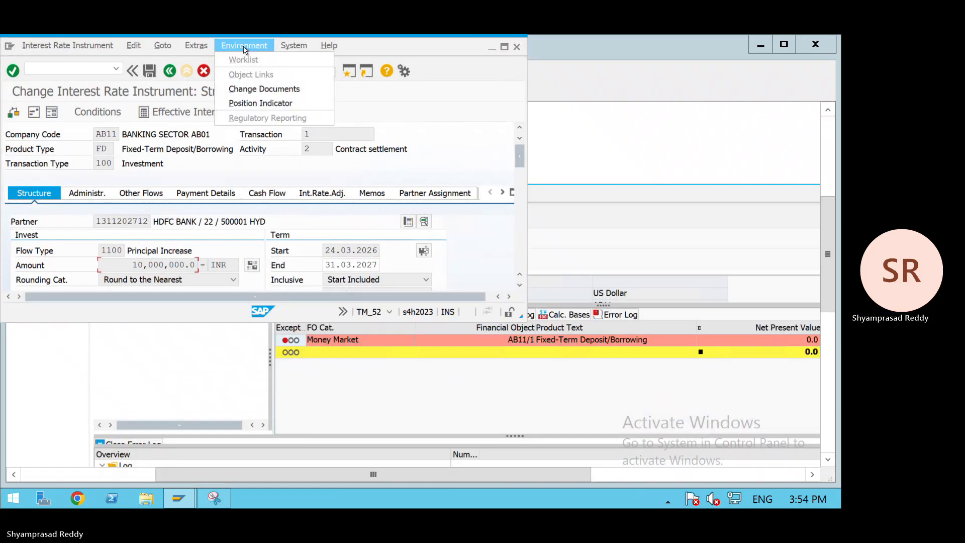
left_click(244, 47)
left_click(245, 47)
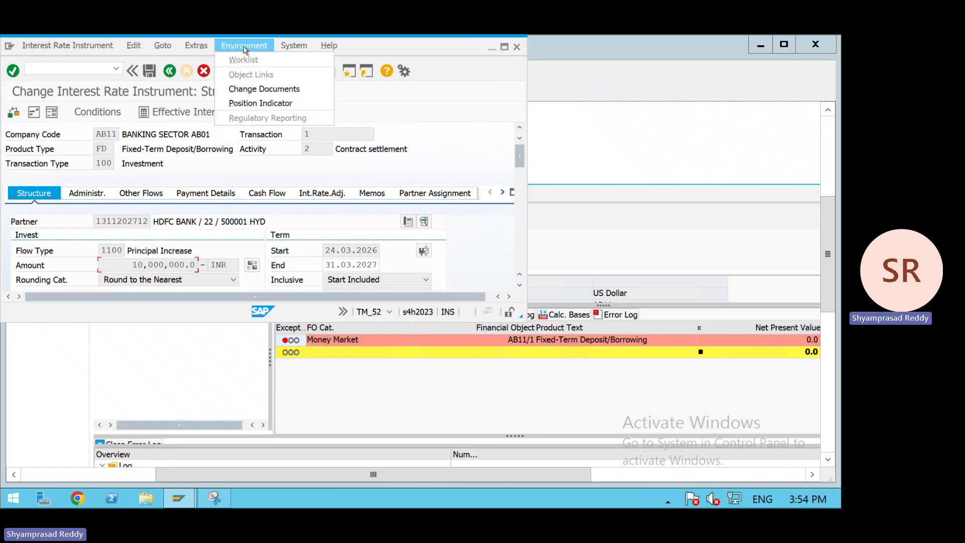
left_click(263, 103)
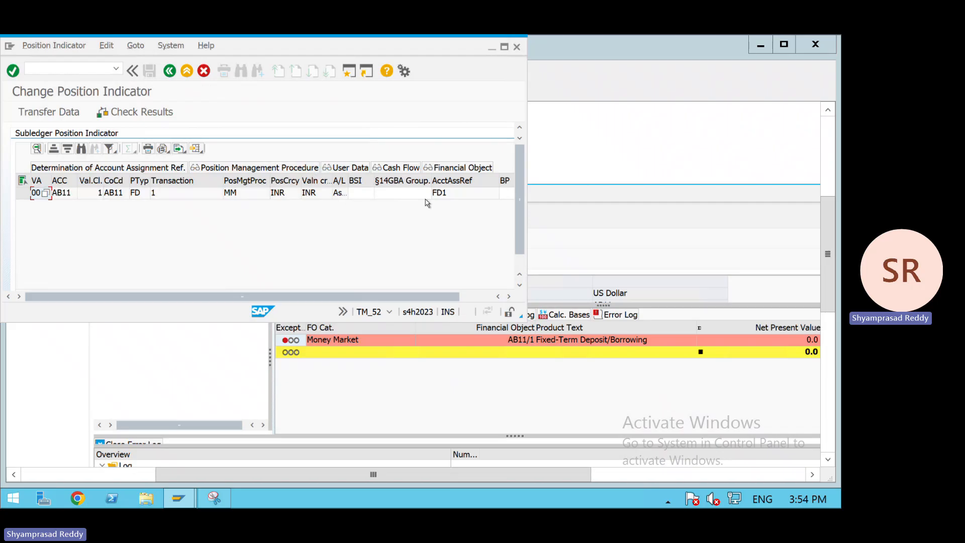
left_click(516, 47)
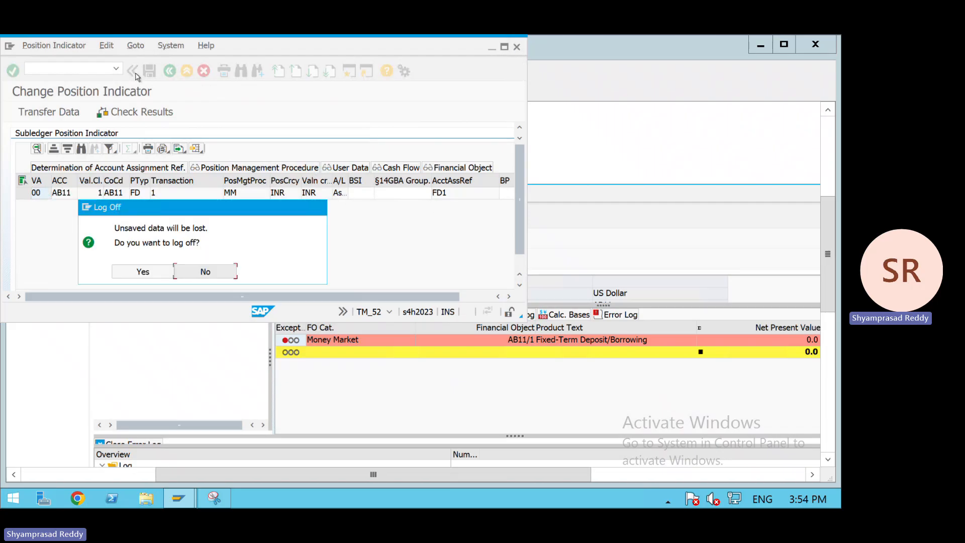
left_click(201, 272)
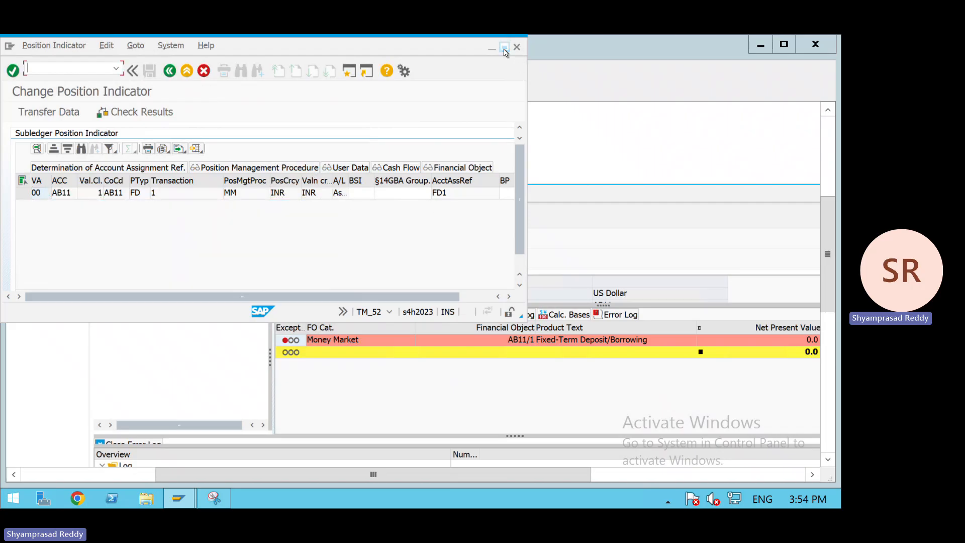
left_click(504, 46)
left_click(169, 69)
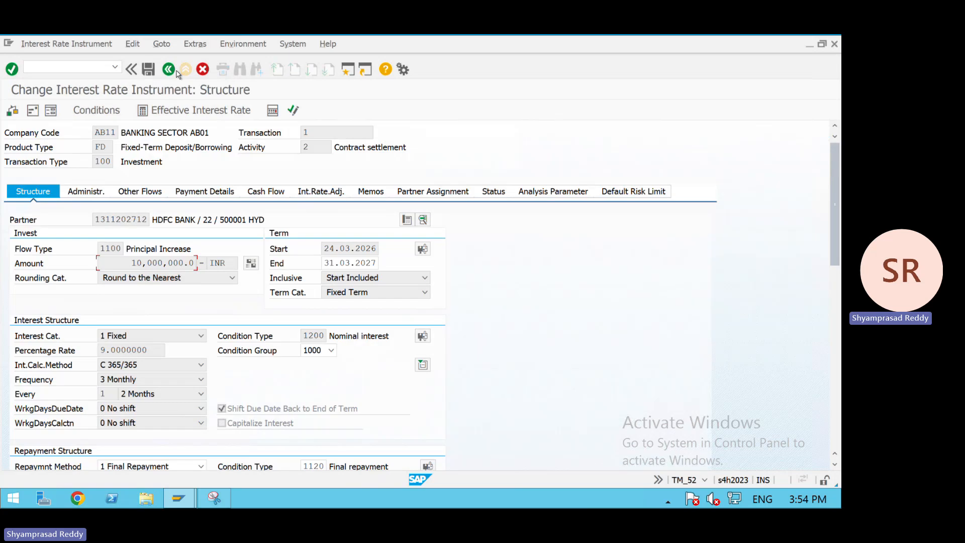
left_click(169, 70)
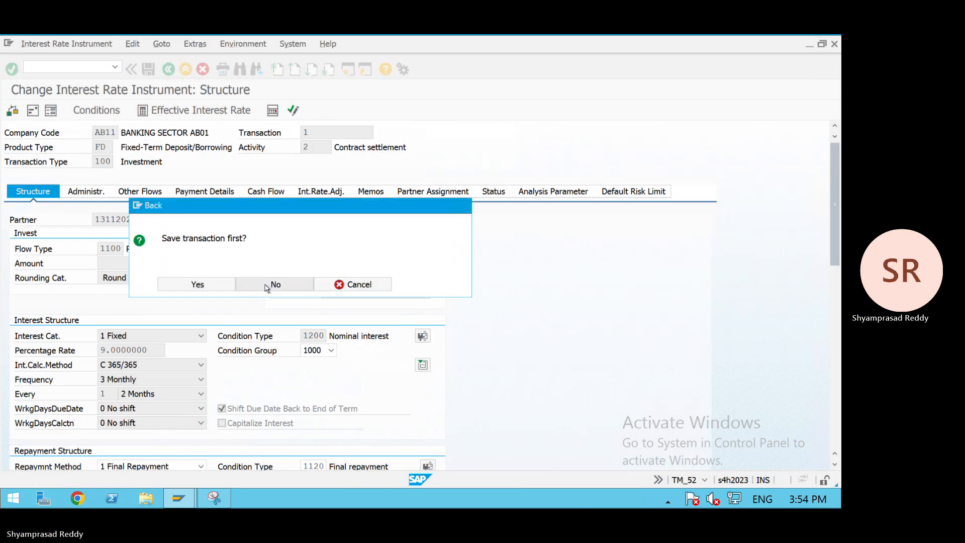
left_click(276, 284)
- Open transaction 125 for change and display its position indicator
left_click(136, 149)
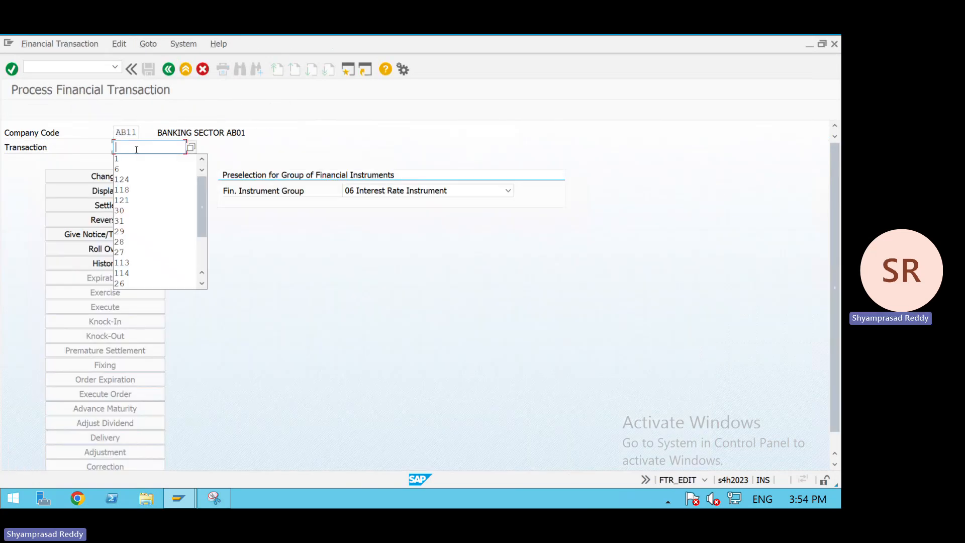
type("125")
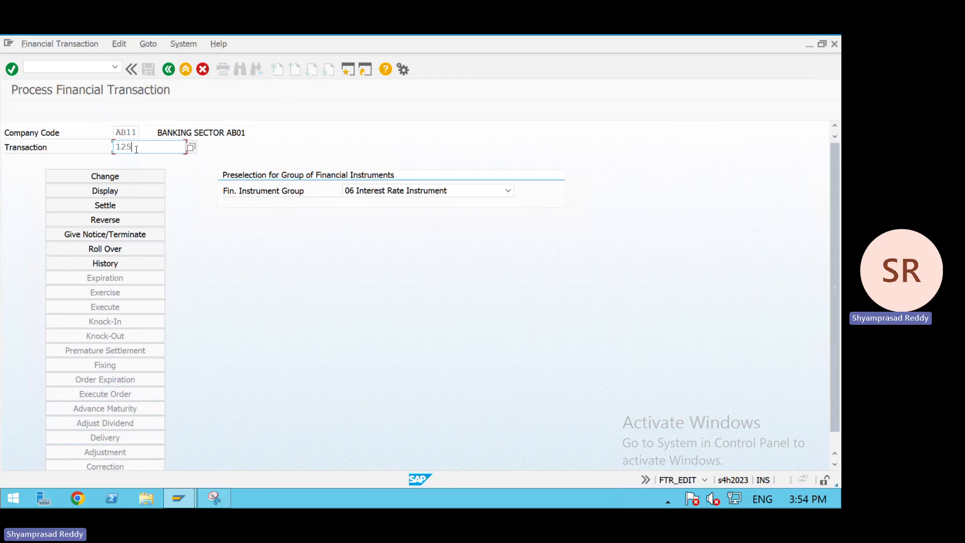
left_click(118, 180)
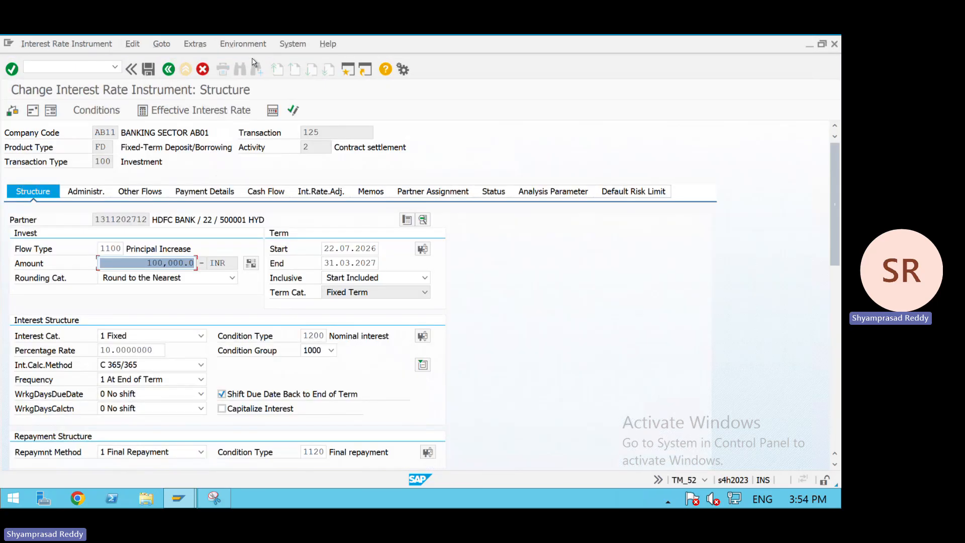
left_click(246, 45)
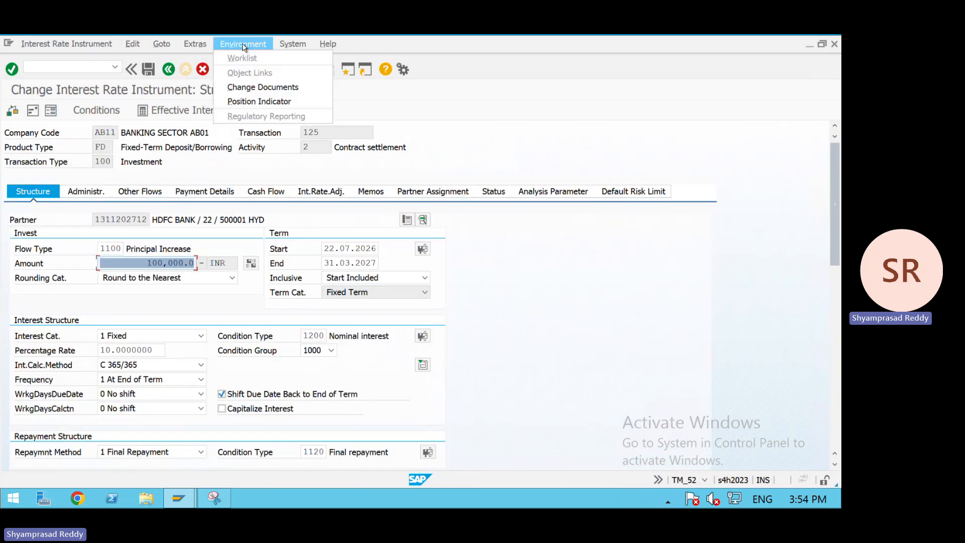
left_click(262, 99)
- Set the account assignment reference in transaction 125's position indicator to FD1 and transfer the data
left_click(475, 168)
key("BackSpace")
key("BackSpace")
key("BackSpace")
key("BackSpace")
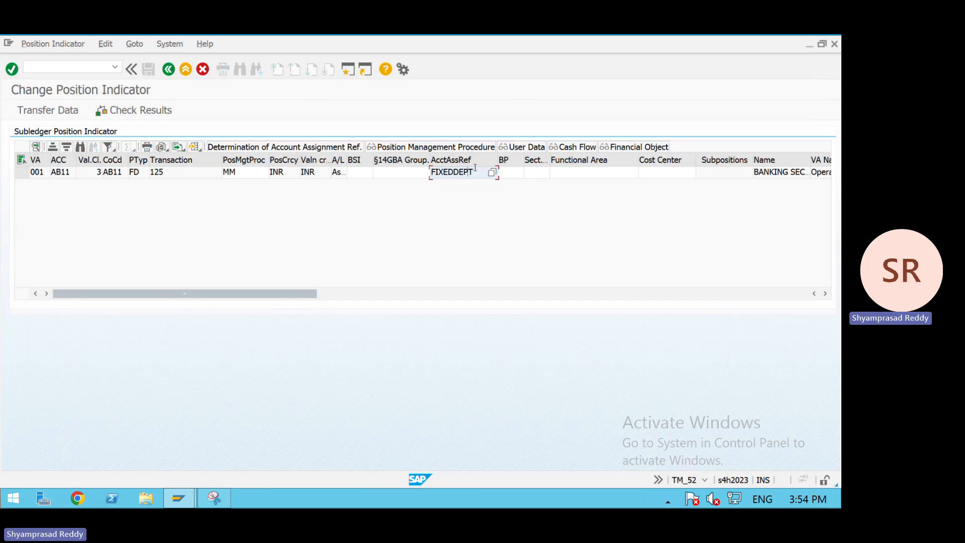
key("BackSpace")
key("BackSpace")
key("BackSpace")
key("BackSpace")
key("BackSpace")
key("BackSpace")
key("BackSpace")
key("BackSpace")
type("F")
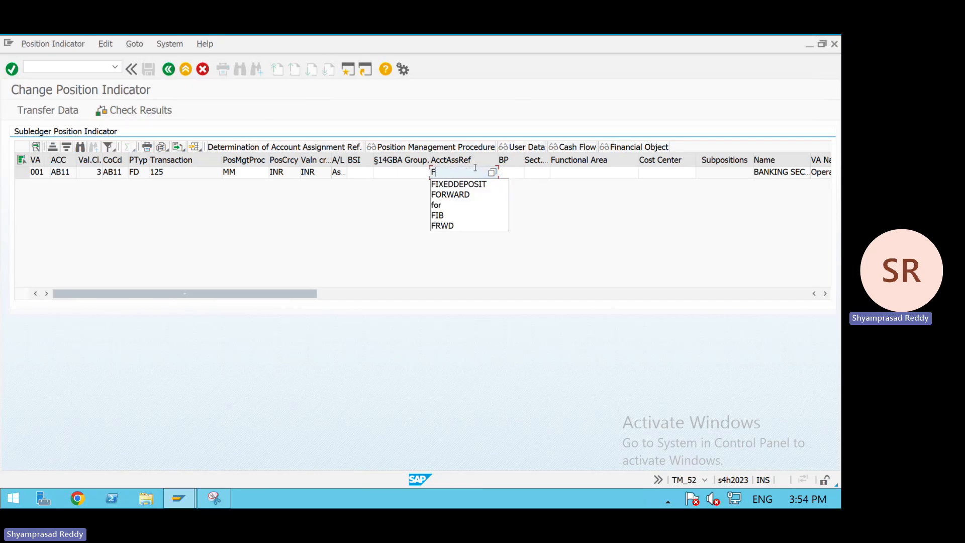
type("D1")
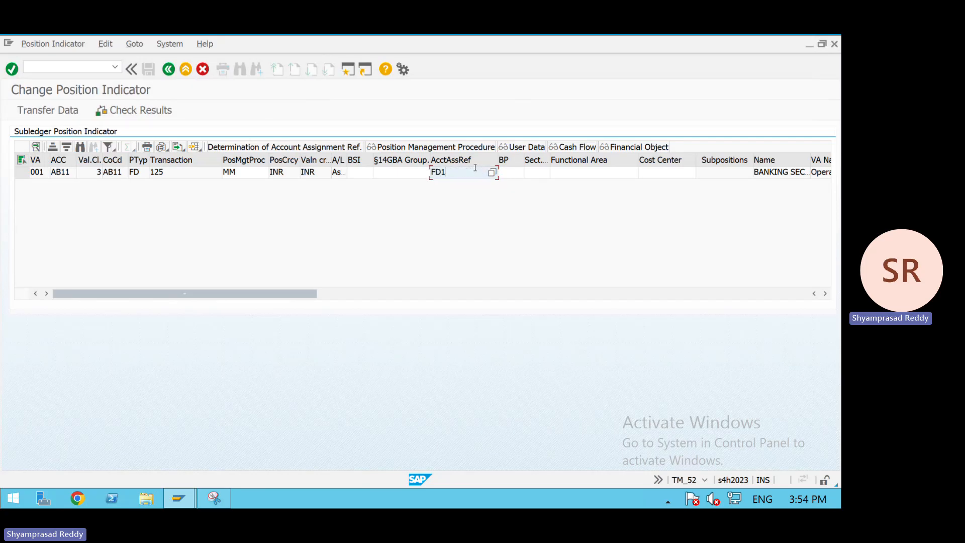
left_click(170, 71)
left_click(199, 286)
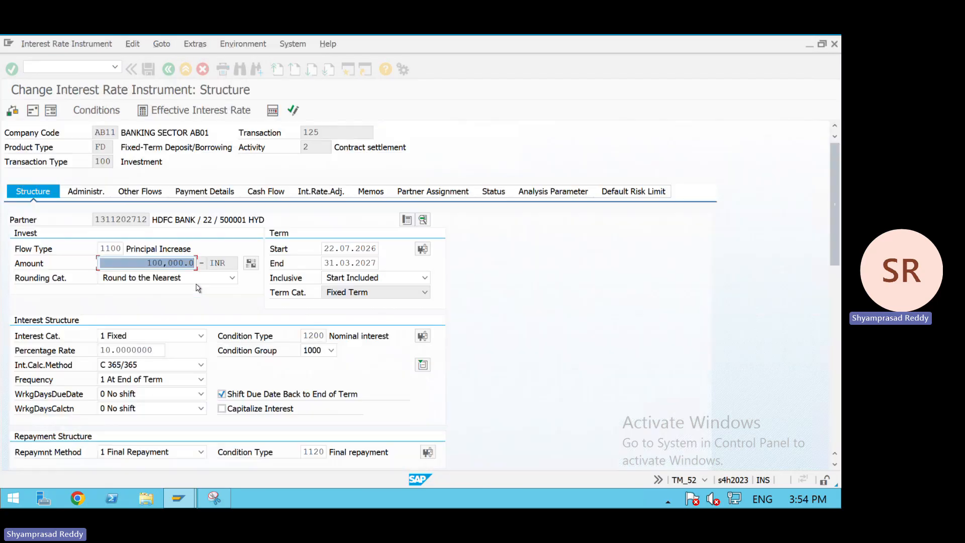
- Set the inflow's payment request to Without in the payment details of transaction 125
left_click(261, 193)
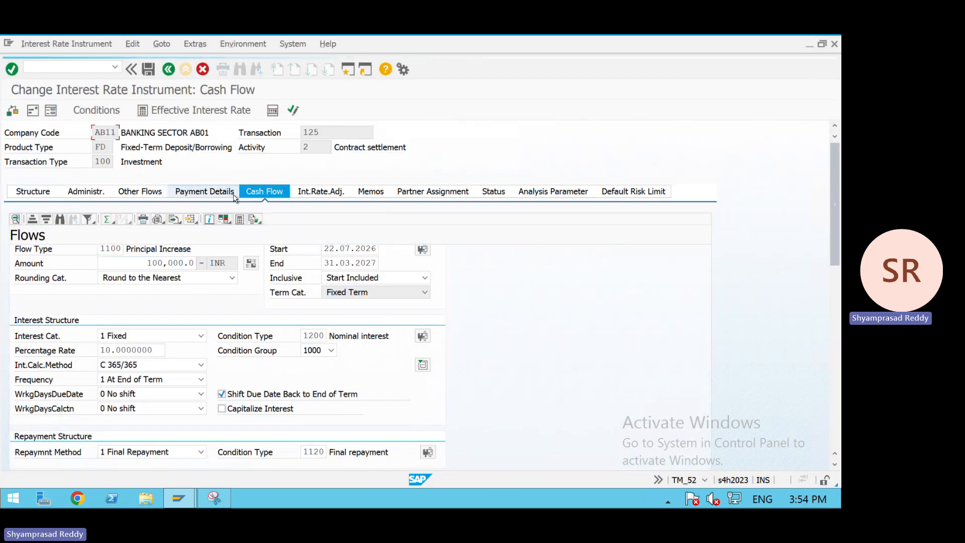
left_click(234, 196)
double_click(112, 274)
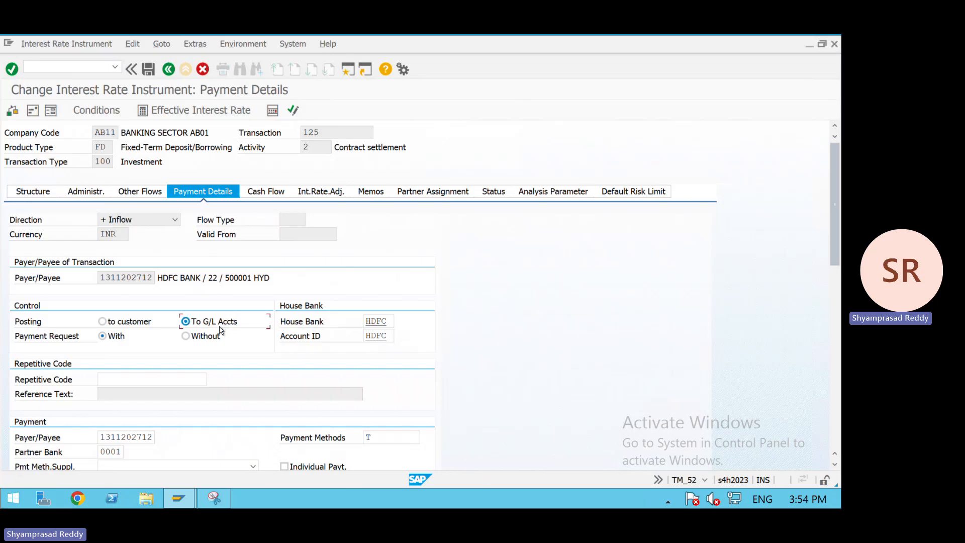
left_click(206, 337)
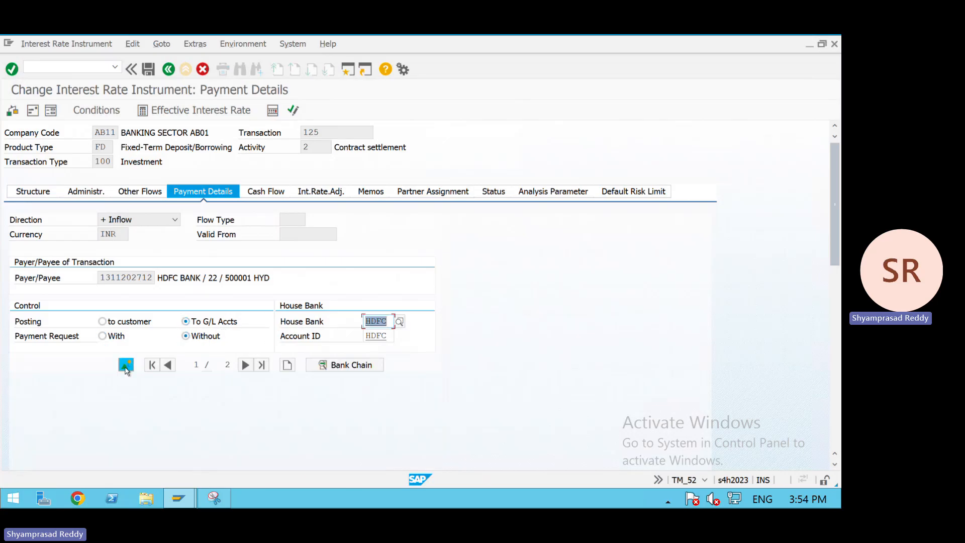
left_click(125, 364)
- Open the outflow's payment details and save transaction 125, confirming the check message
left_click(143, 286)
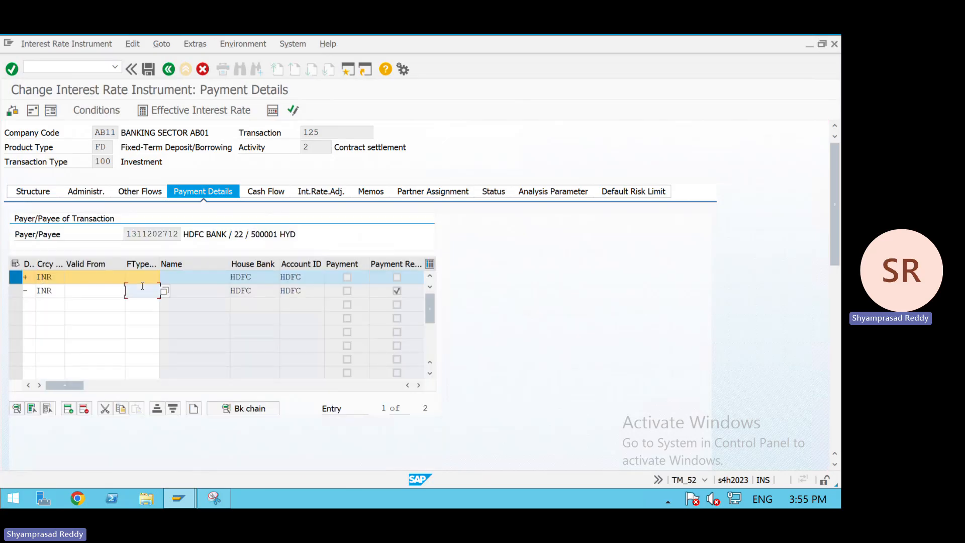
double_click(105, 292)
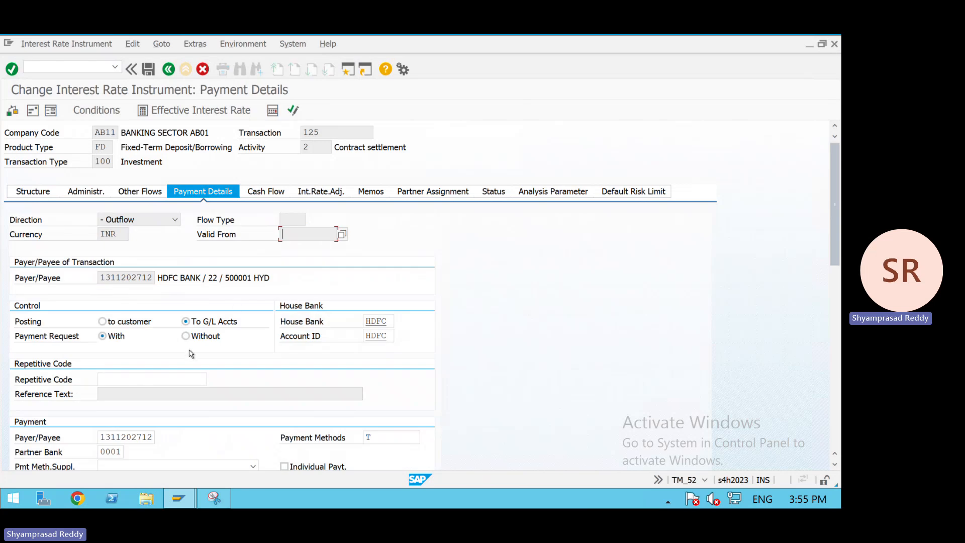
key("Tab")
left_click(151, 71)
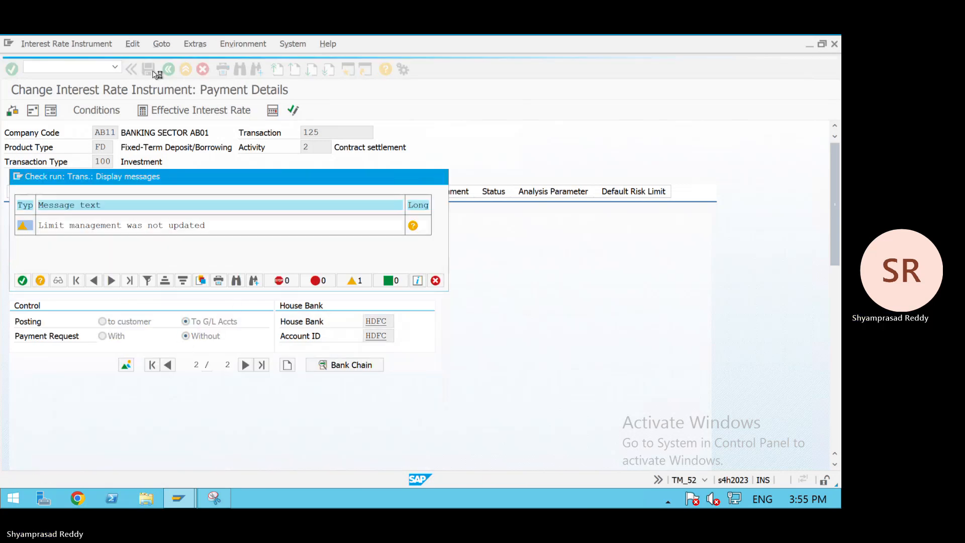
key("Return")
- Open the Post Flows report with the command TBB1
left_click(182, 72)
left_click(104, 66)
type("/NTBB")
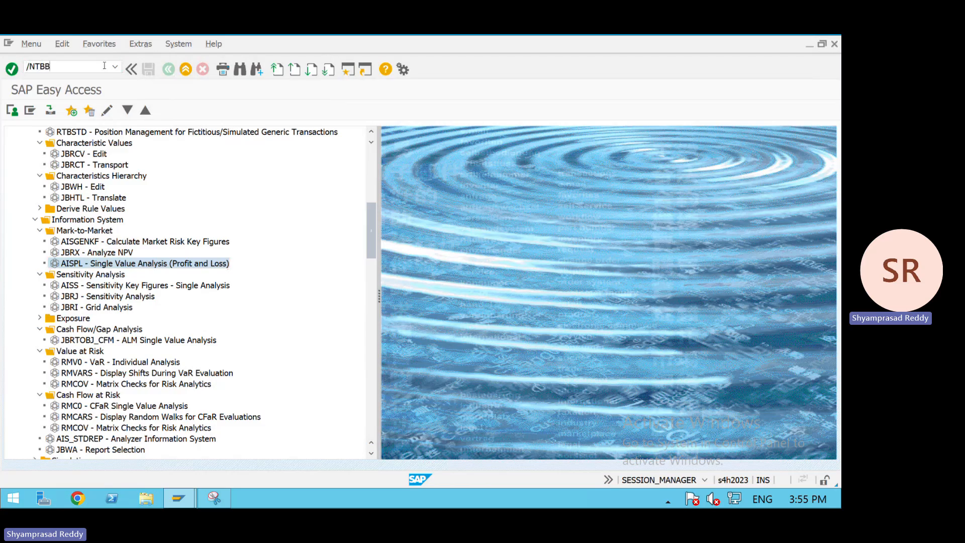
key("Return")
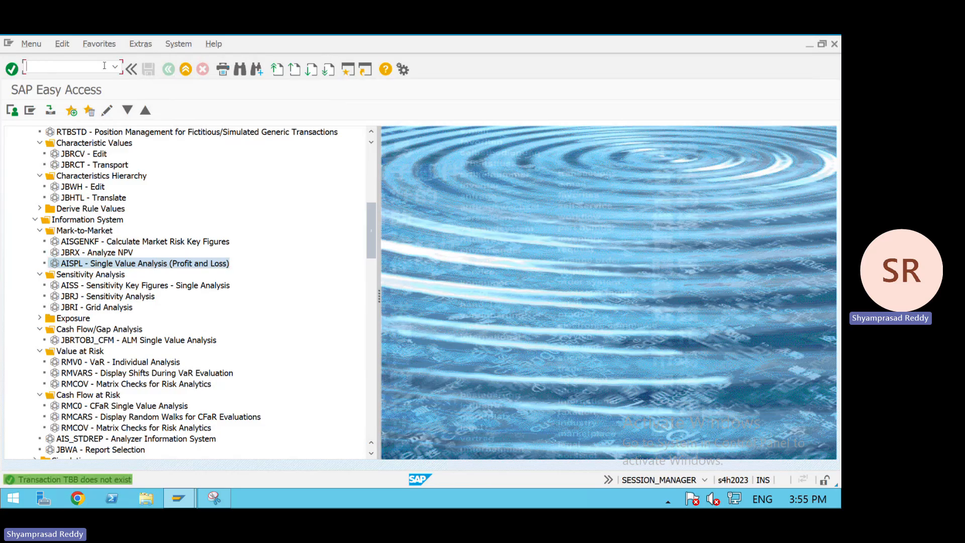
type("TBB1")
key("Return")
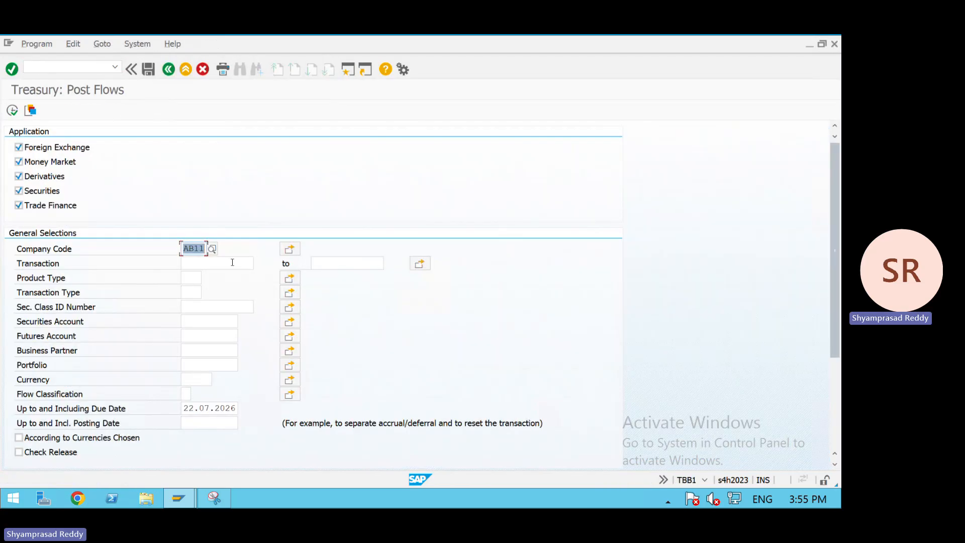
- Run Post Flows for transaction 125 in company code AB11 with due date up to 22.07.2026
left_click(232, 262)
type("125")
key("Return")
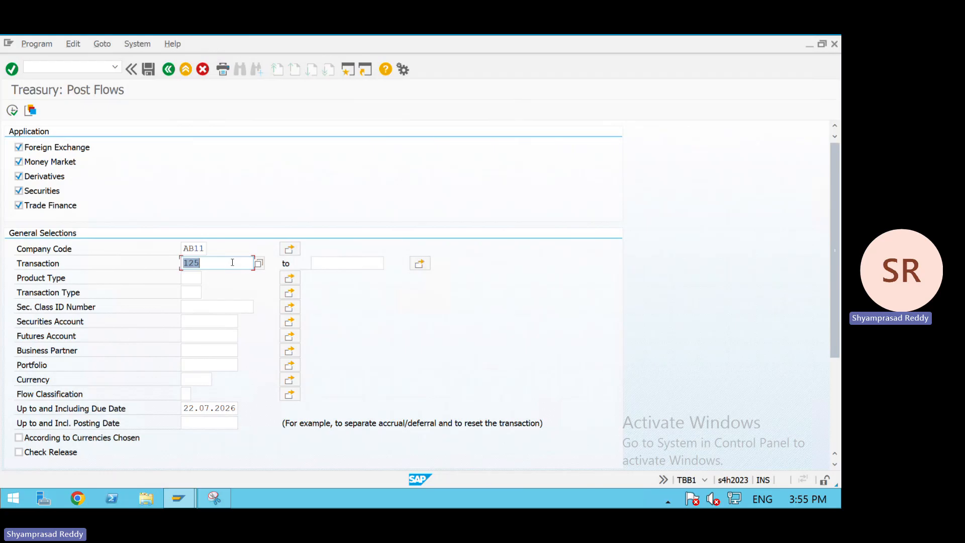
left_click(237, 409)
left_click(12, 110)
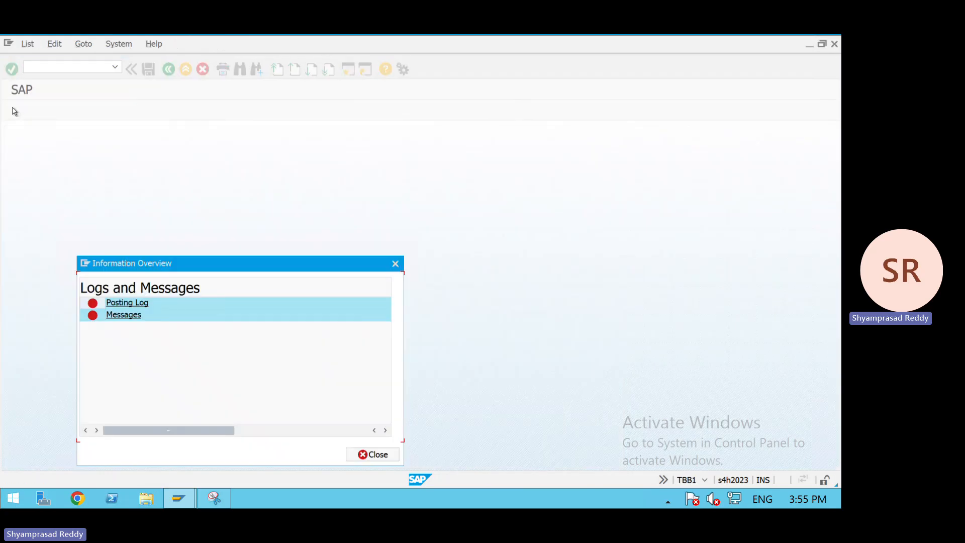
- Review the posting error messages and the long text of the first message, then leave the report
left_click(118, 318)
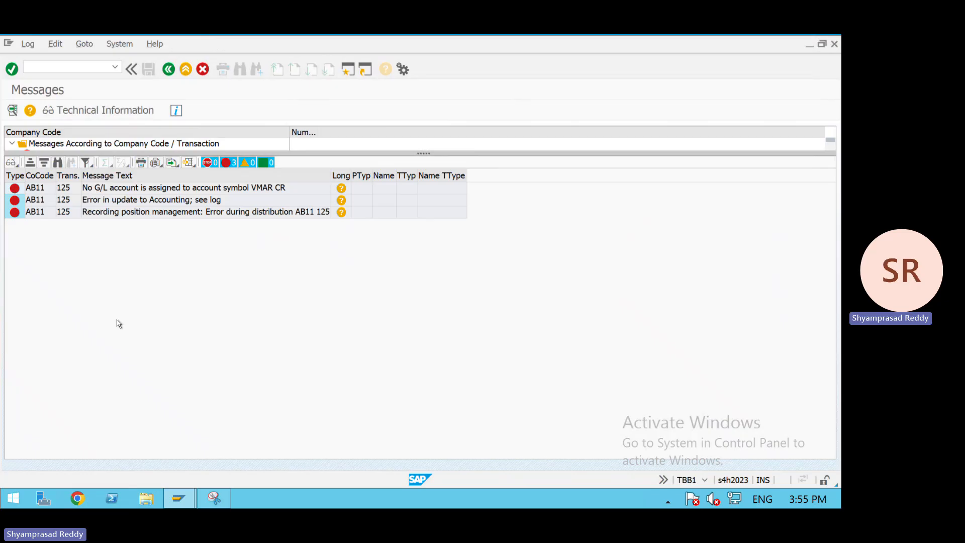
double_click(254, 190)
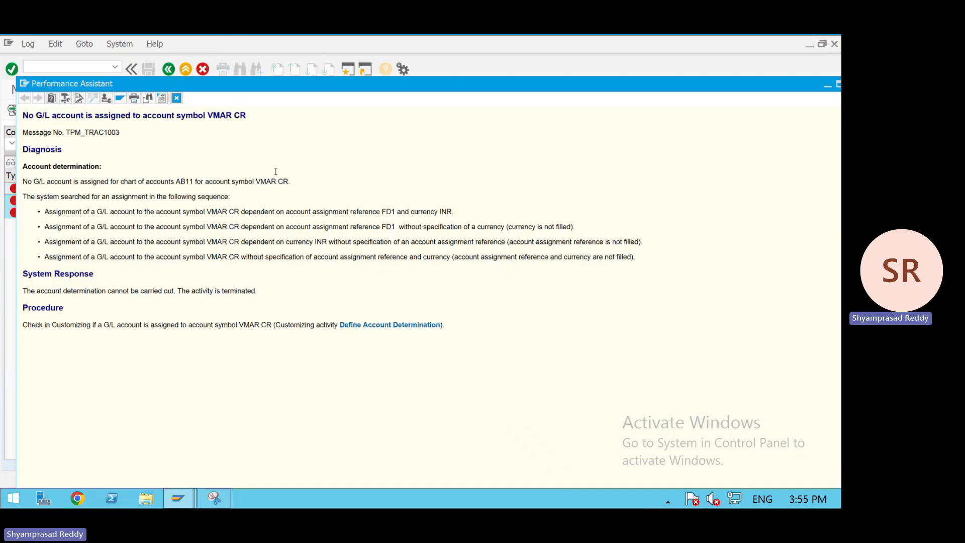
left_click(176, 98)
left_click(184, 73)
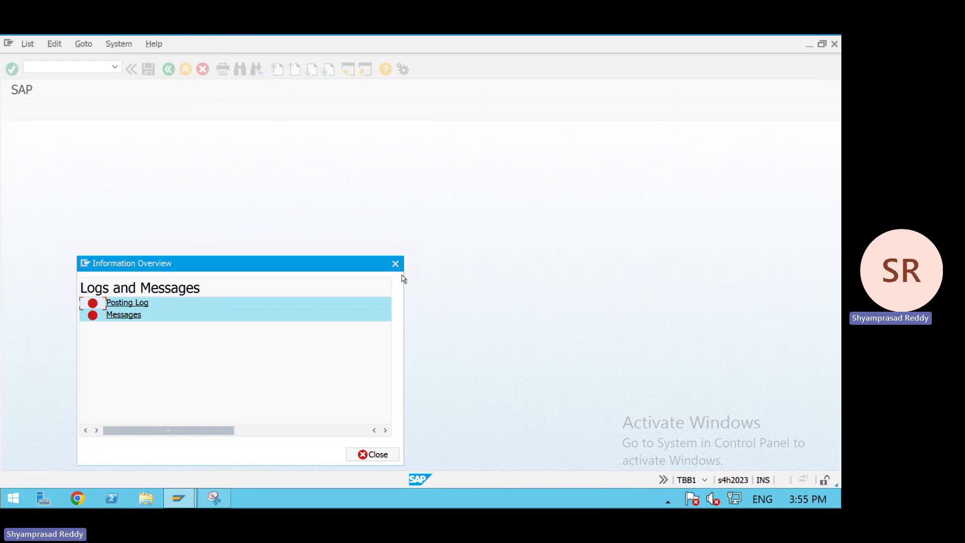
left_click(396, 264)
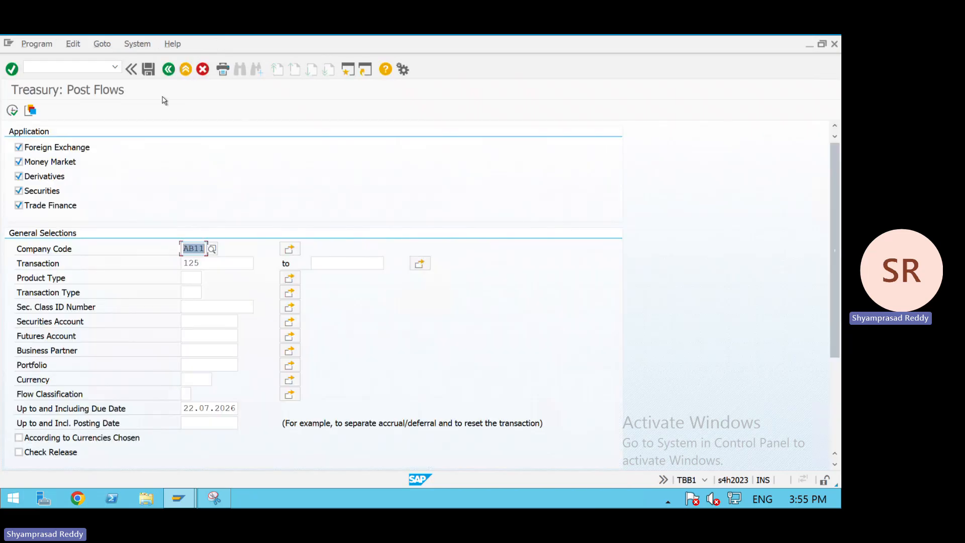
left_click(168, 70)
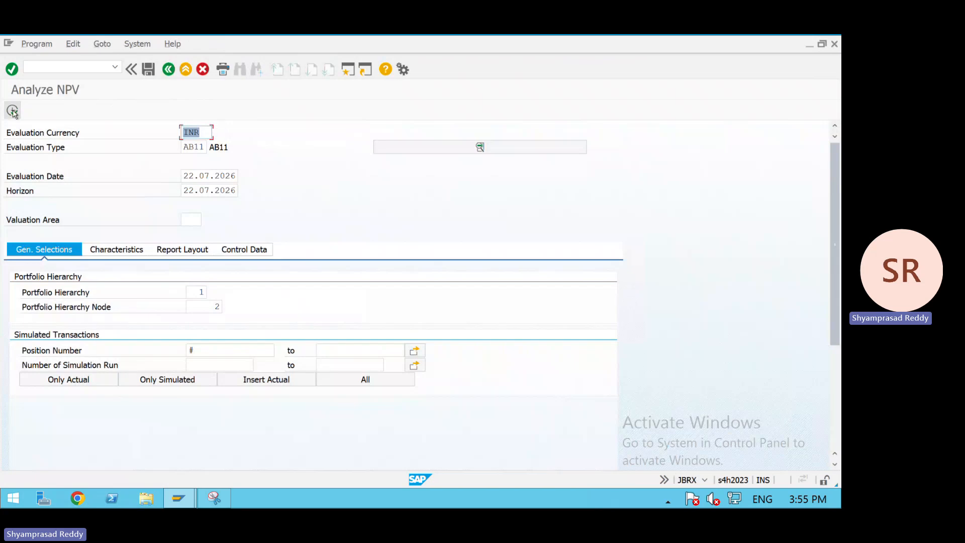
- Execute Analyze NPV and display the net present value of portfolio AB11/MM, then return to the menu
left_click(13, 110)
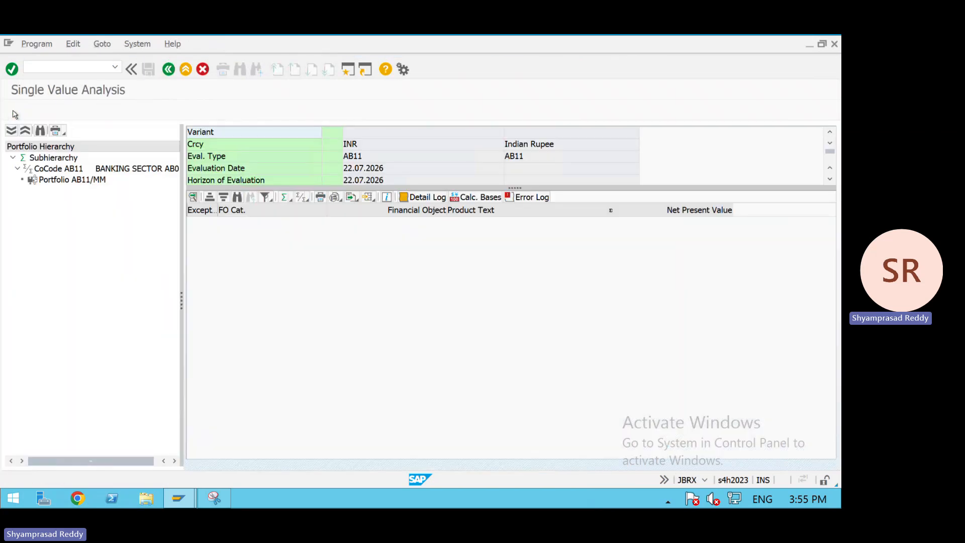
double_click(48, 183)
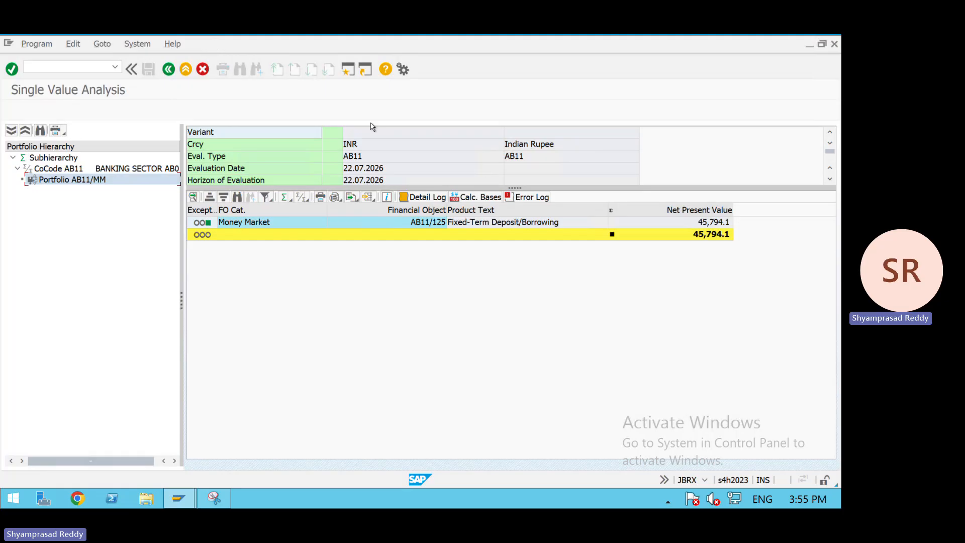
left_click(168, 69)
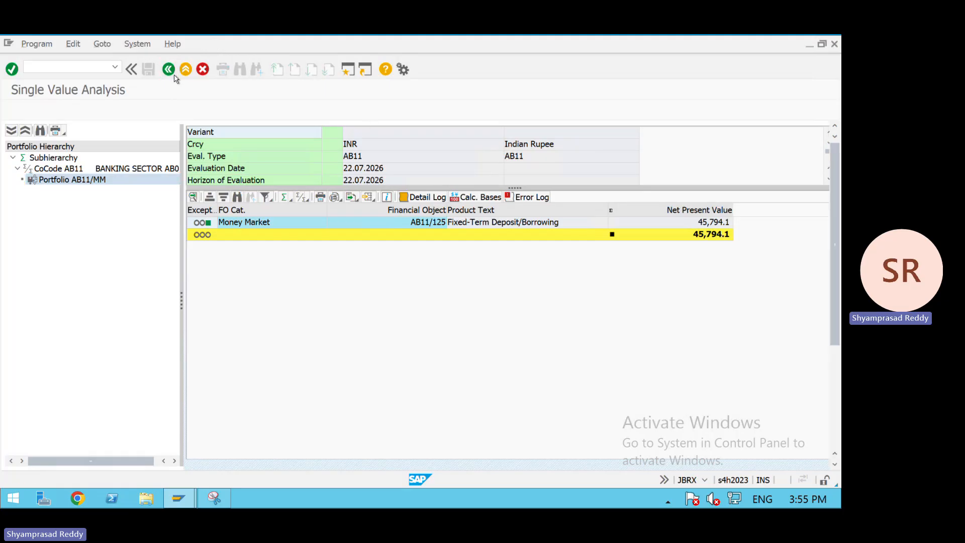
left_click(170, 70)
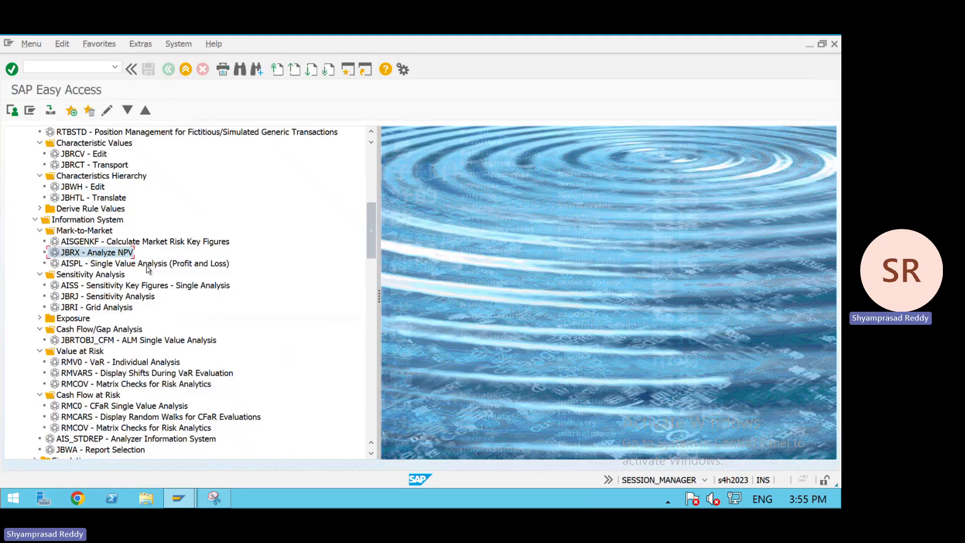
- Open AISPL Single Value Analysis (Profit and Loss), execute it and return to the menu
double_click(119, 207)
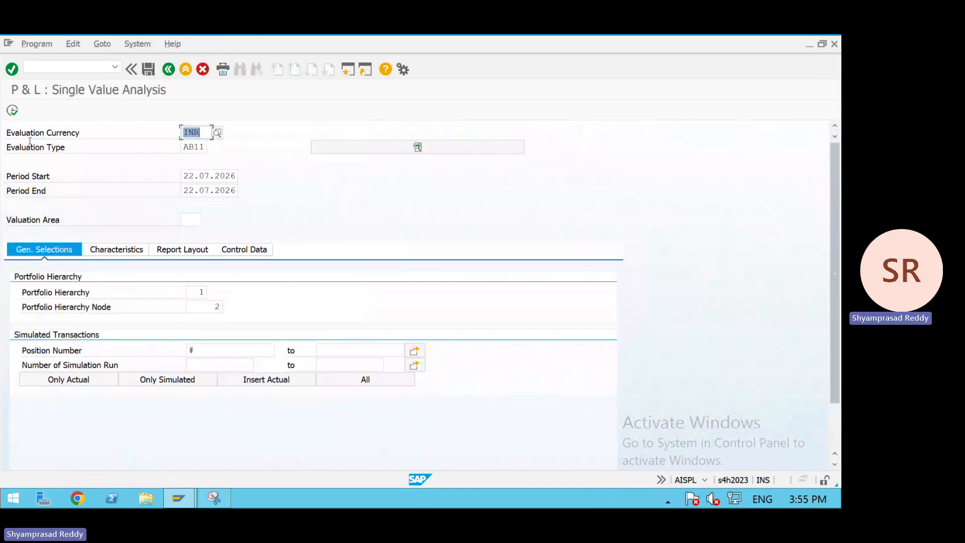
left_click(12, 110)
key("Return")
left_click(169, 69)
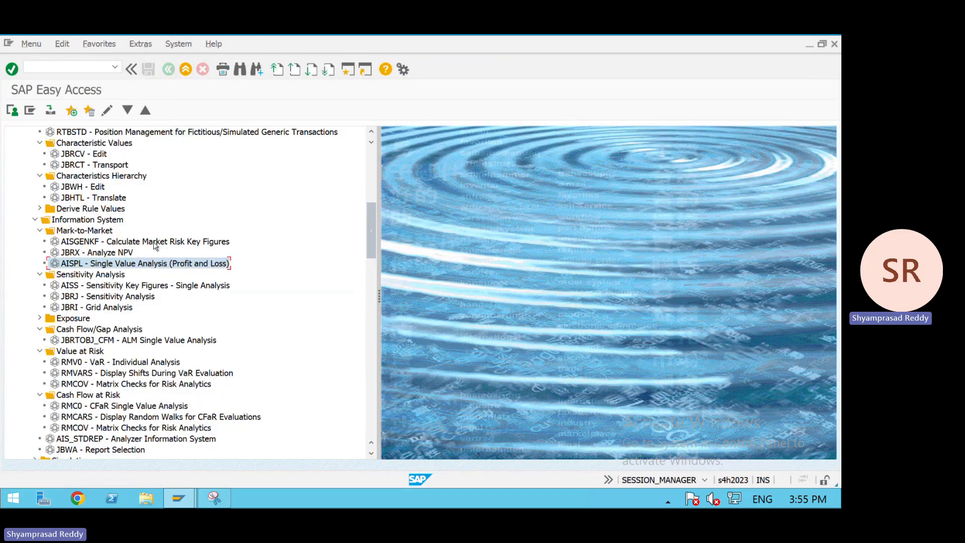
- Execute Calculate Market Risk Key Figures and inspect the company code and portfolio AB11/MM rows, then go back
double_click(119, 245)
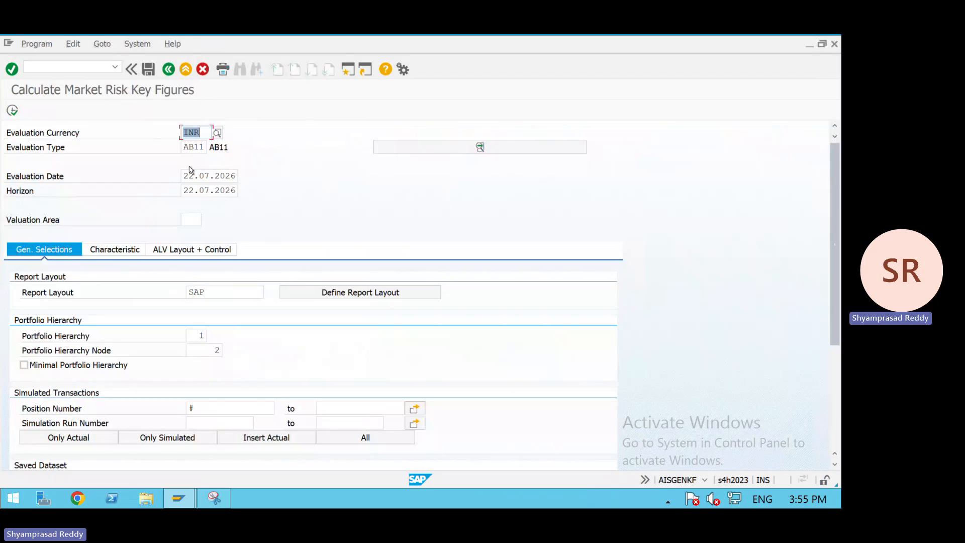
left_click(11, 110)
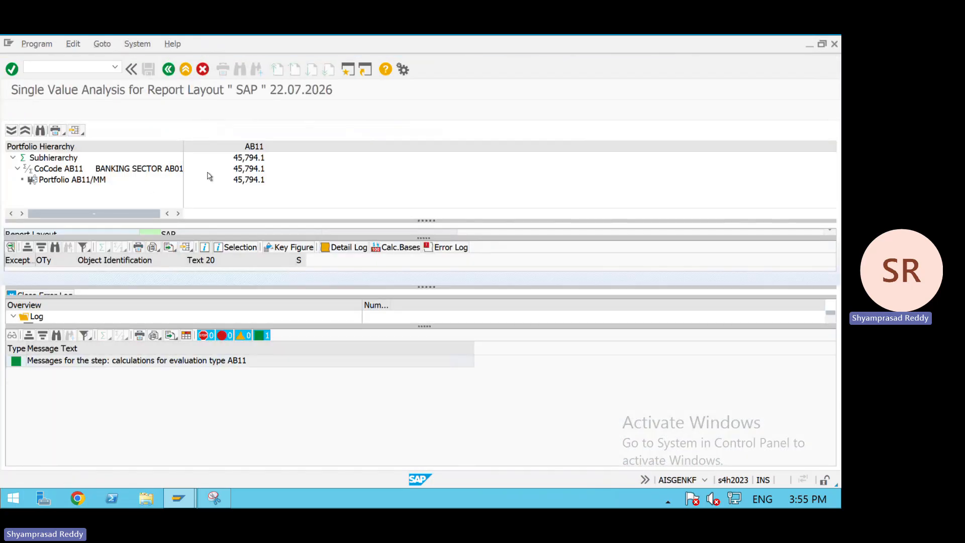
left_click(225, 169)
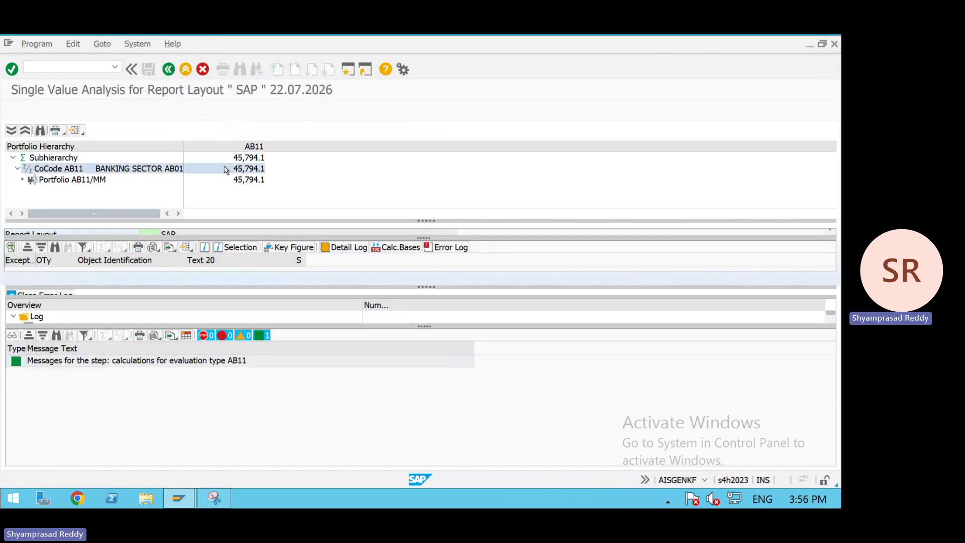
left_click(88, 181)
left_click(169, 69)
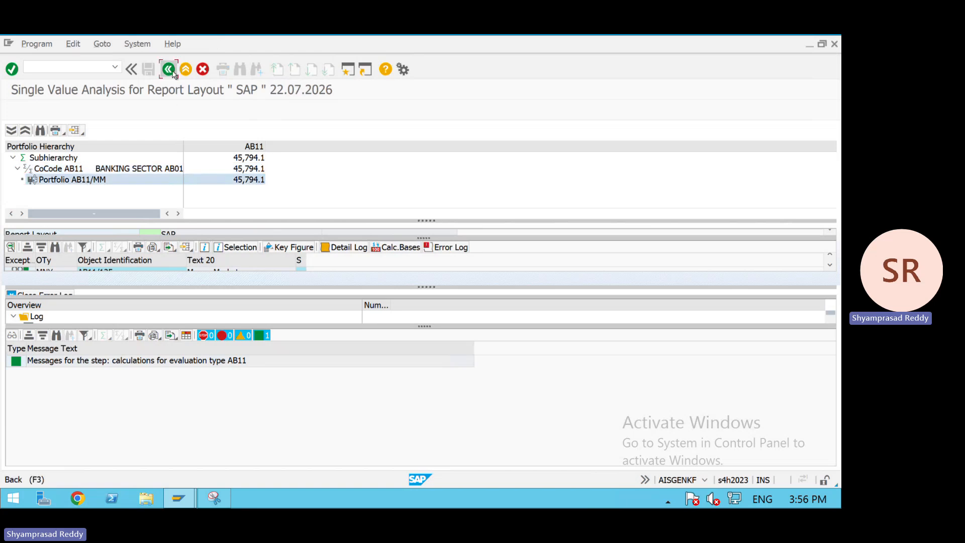
left_click(169, 69)
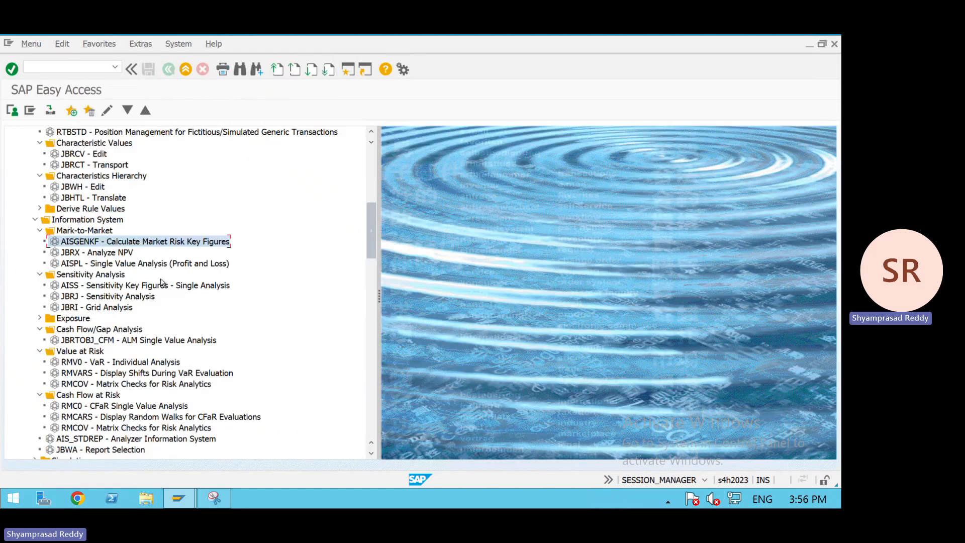
- Execute Sensitivity Key Figures and display the durations and convexity of portfolio AB11/MM
double_click(117, 285)
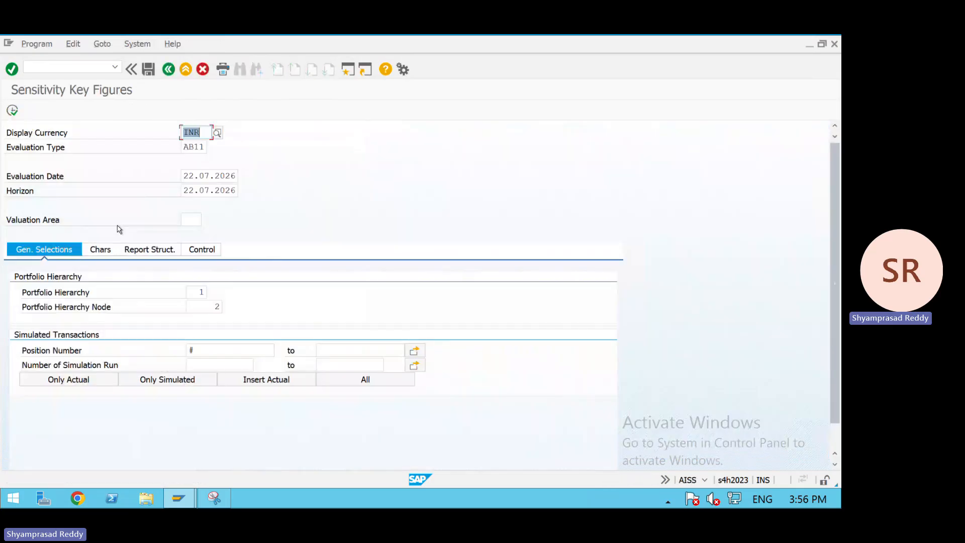
left_click(13, 111)
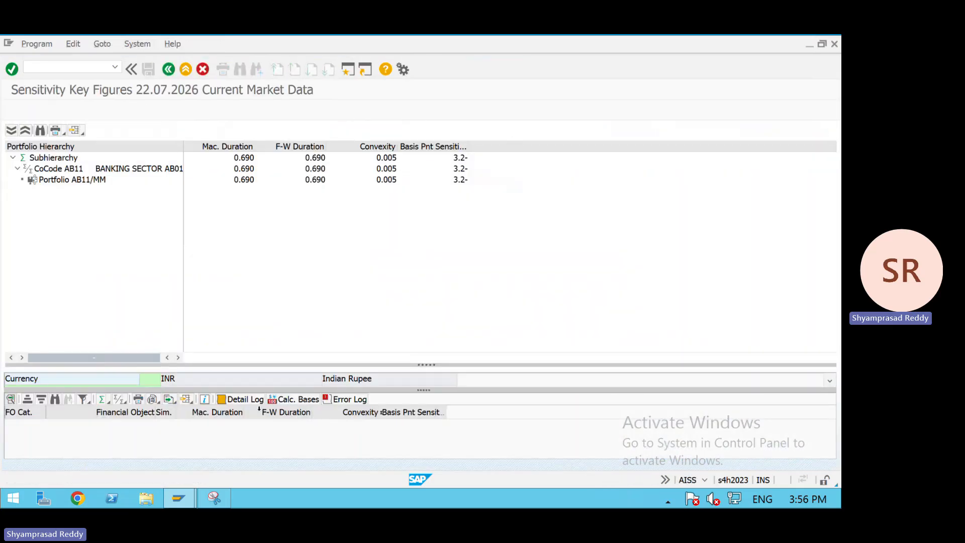
double_click(254, 180)
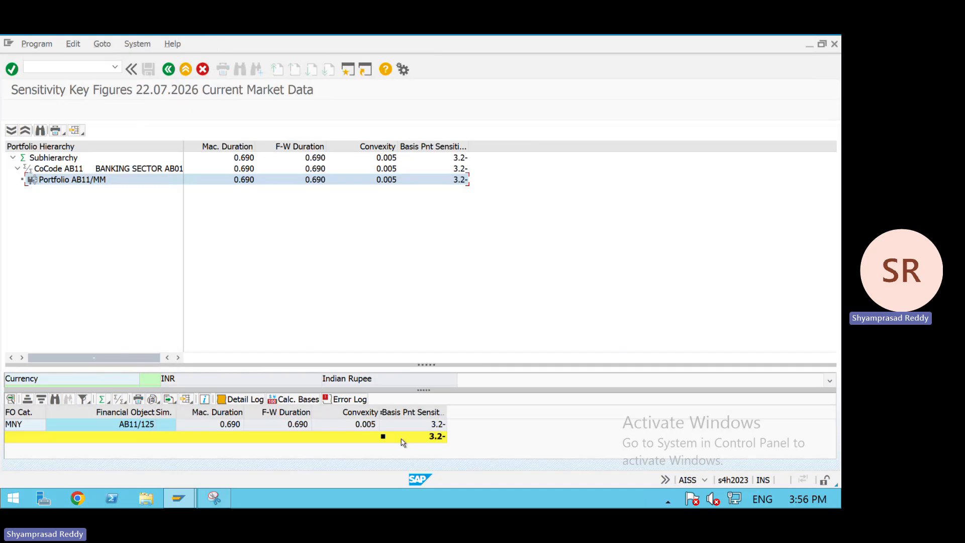
left_click(169, 69)
- Open TPM60 and execute a test run saving NPVs for transaction 125, reviewing all result columns
type("/NTPM60")
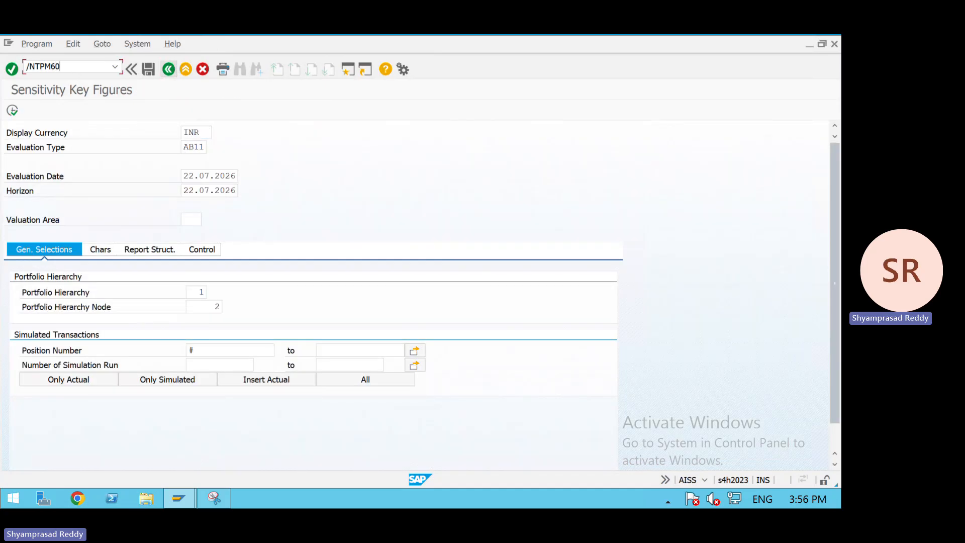
key("Return")
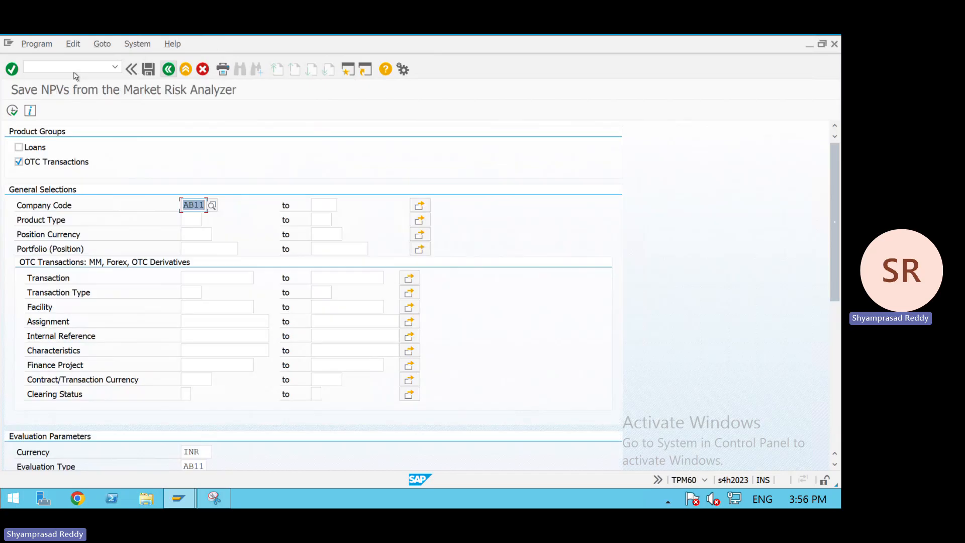
left_click(211, 274)
type("125")
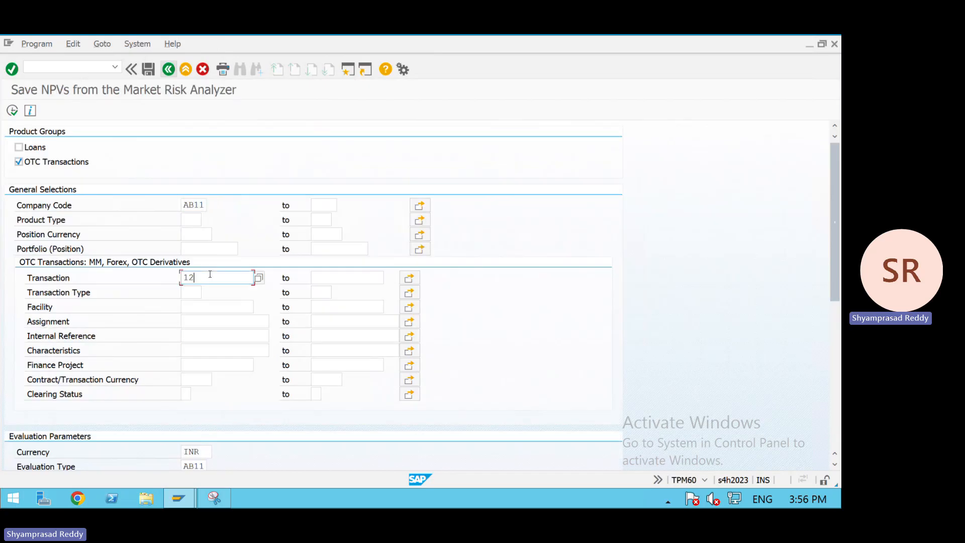
key("Return")
left_click(833, 347)
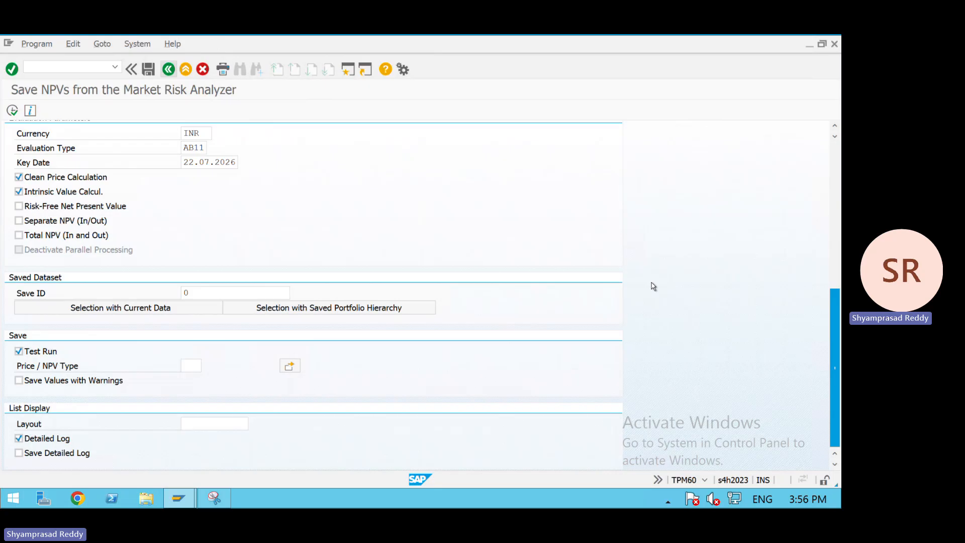
left_click(206, 149)
left_click(12, 110)
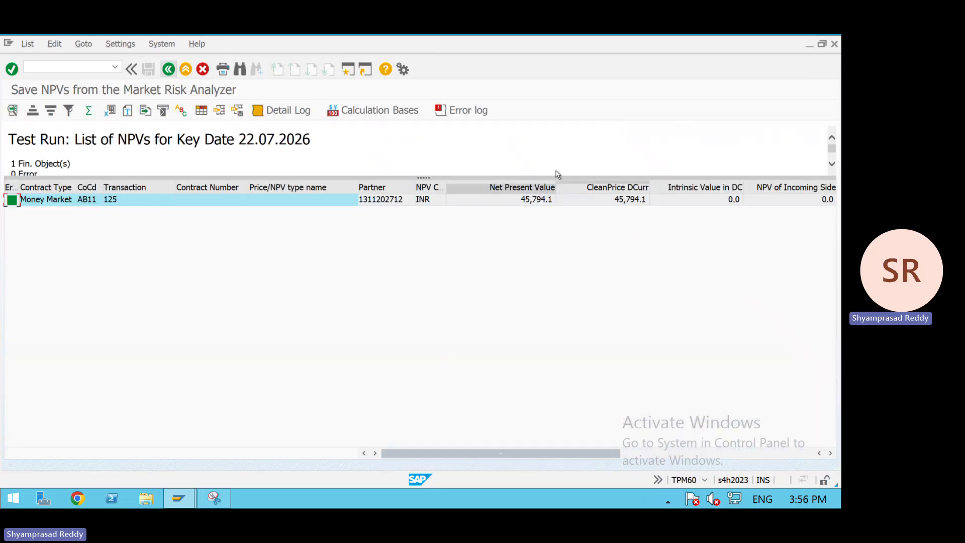
left_click(646, 452)
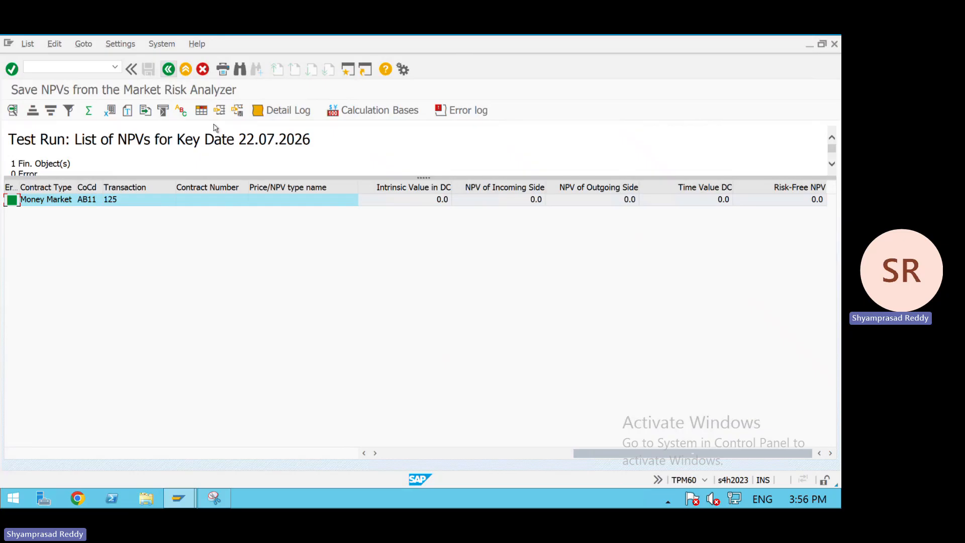
- Return to the menu and open JBRJ Sensitivity Analysis
left_click(170, 71)
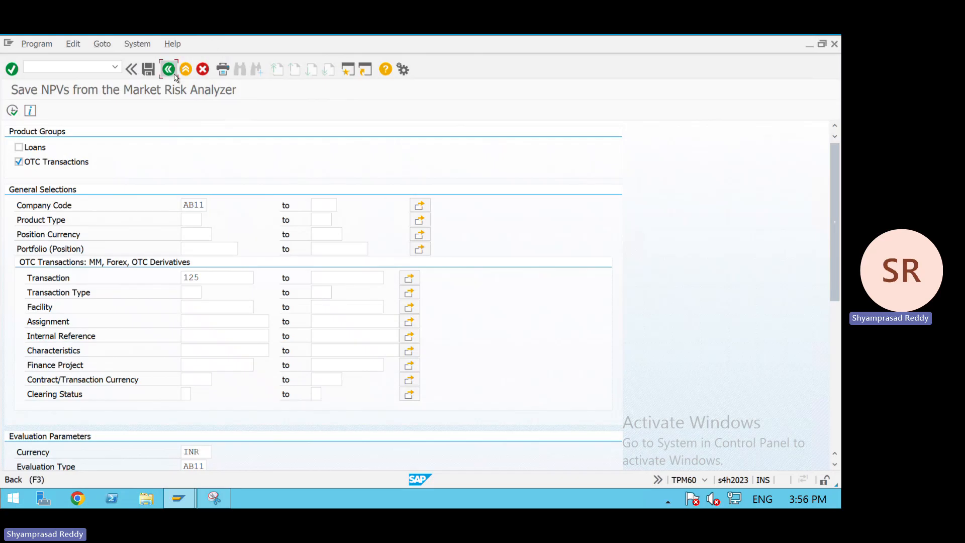
left_click(173, 74)
left_click(148, 298)
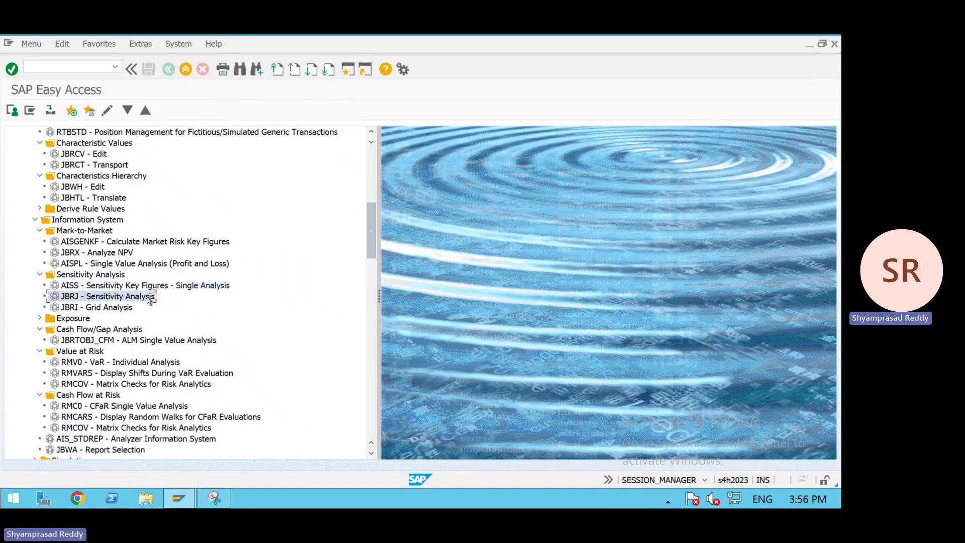